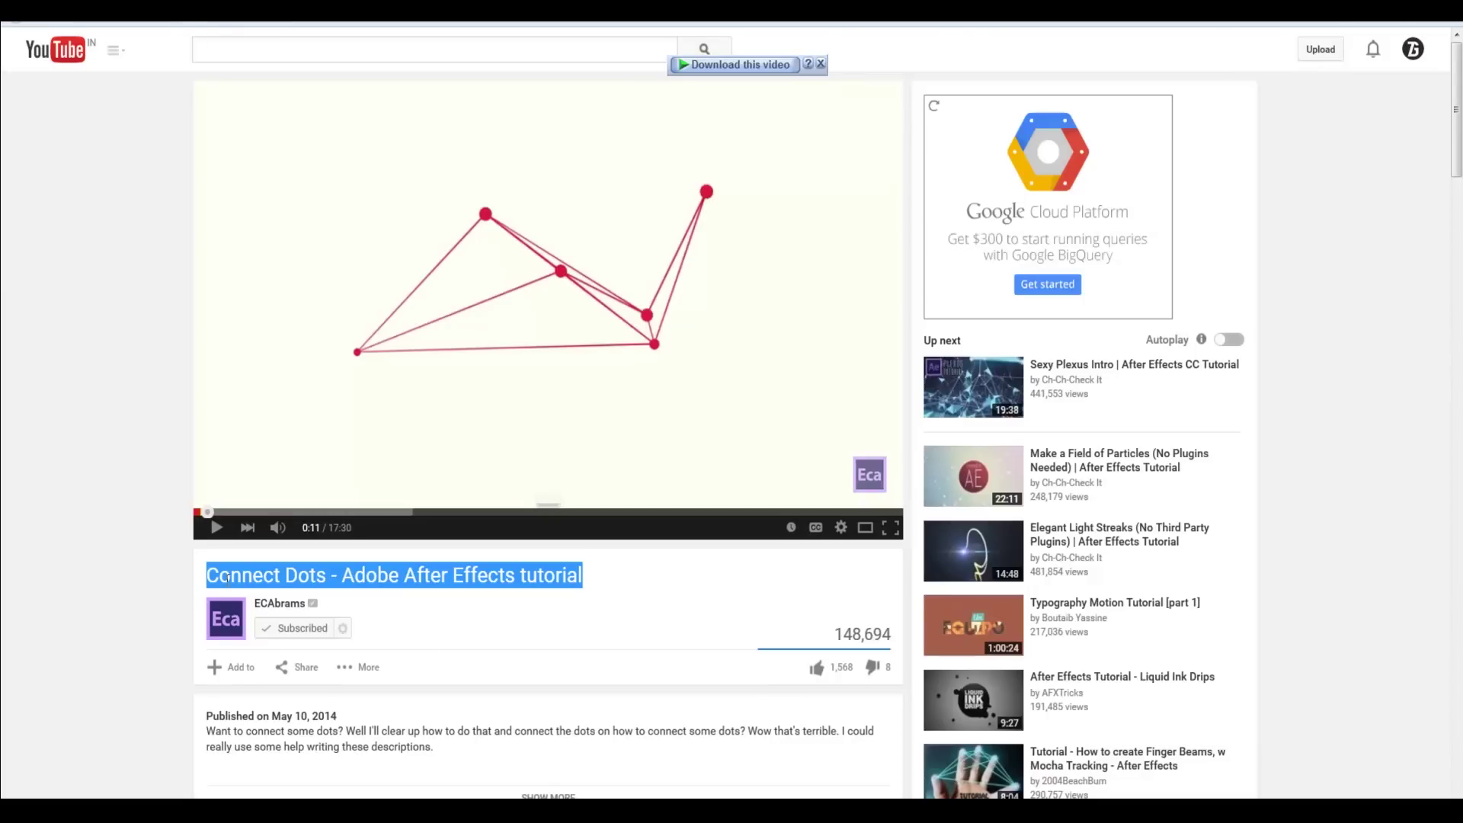
Step: Select and then deselect the Connect Dots video title on the YouTube page
drag(232, 573, 538, 576)
click(145, 198)
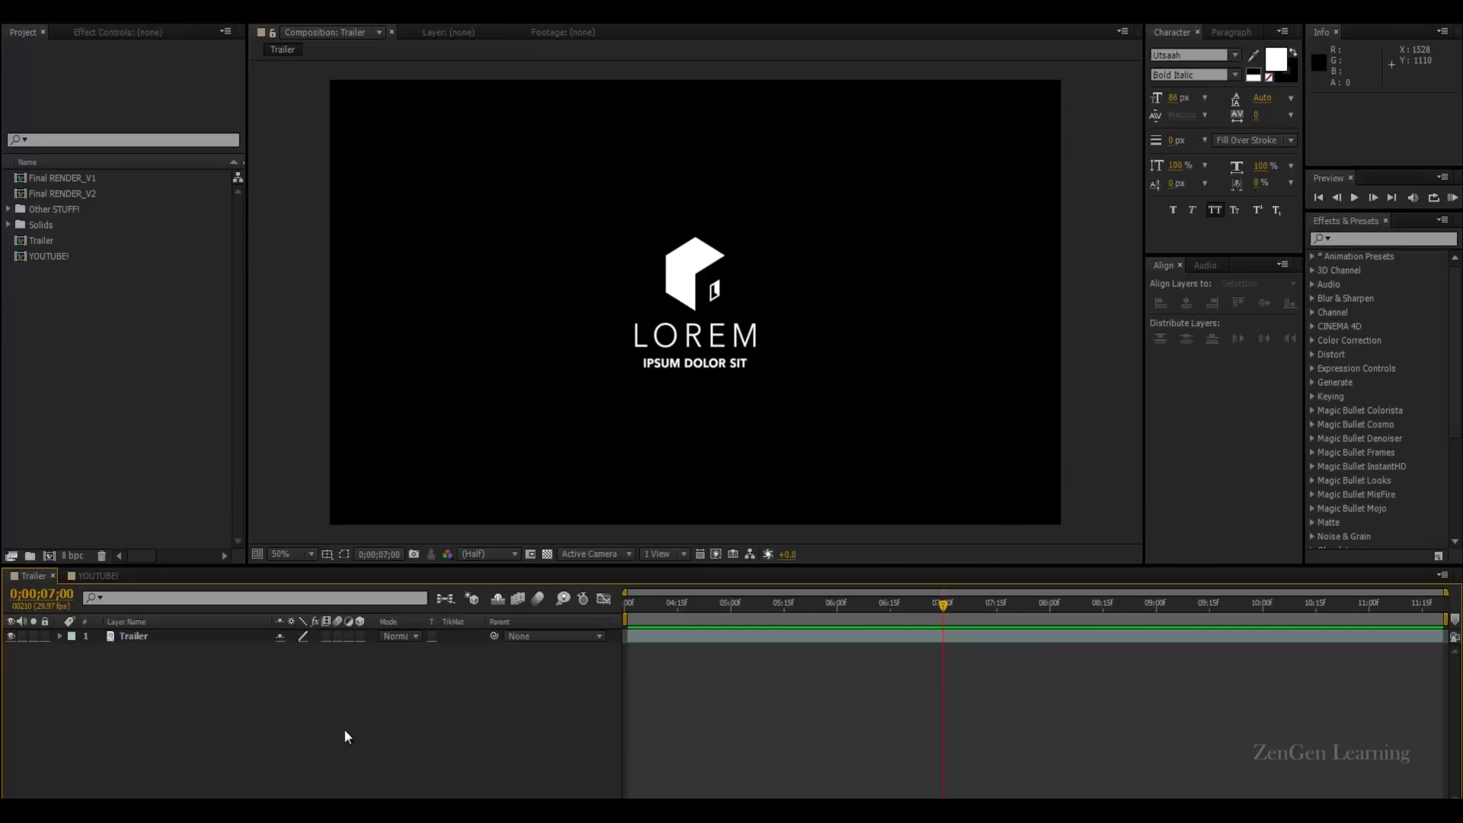
Step: Switch to the YOUTUBE! composition and scrub it from the first frame to the end
click(98, 576)
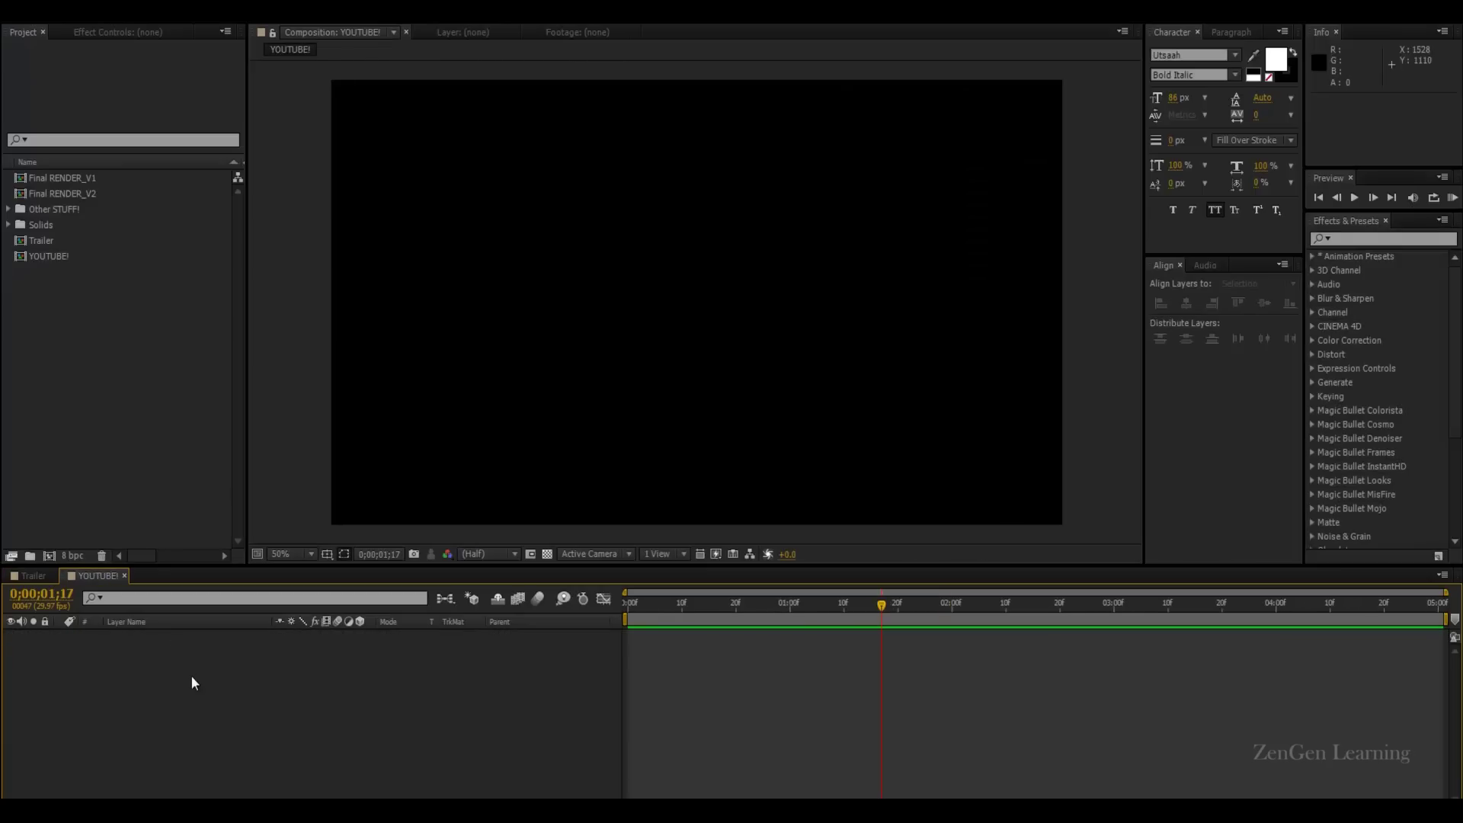
key(Home)
drag(628, 603, 1437, 603)
Step: Start a new composition from the Project panel named 'Logo REPLACE HERE'
right_click(152, 454)
click(173, 464)
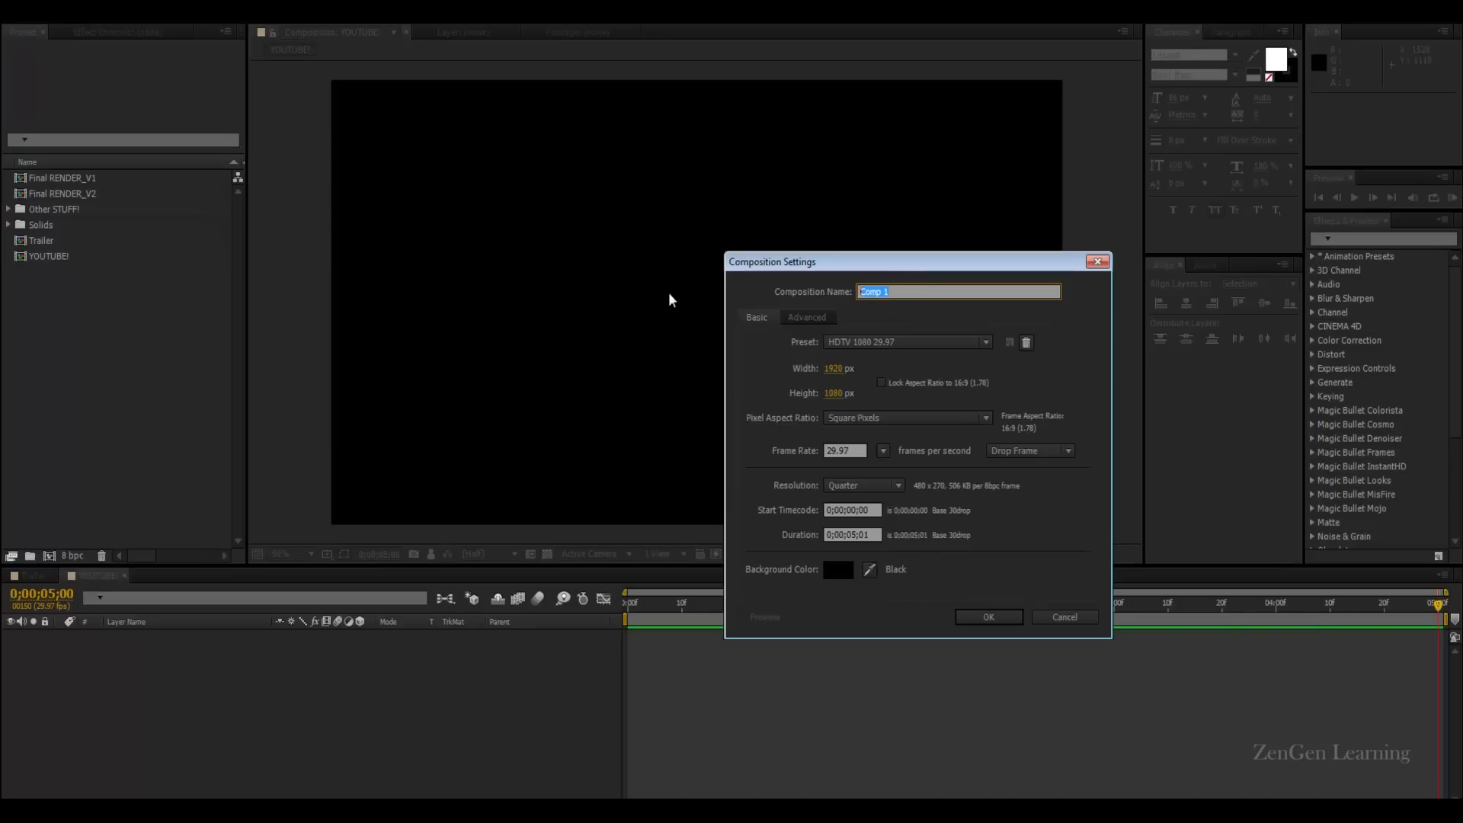
text(Logo REPLACE HERE!)
Step: Confirm the 1080 HDTV settings and add a large LOGO text layer centred both ways
click(987, 617)
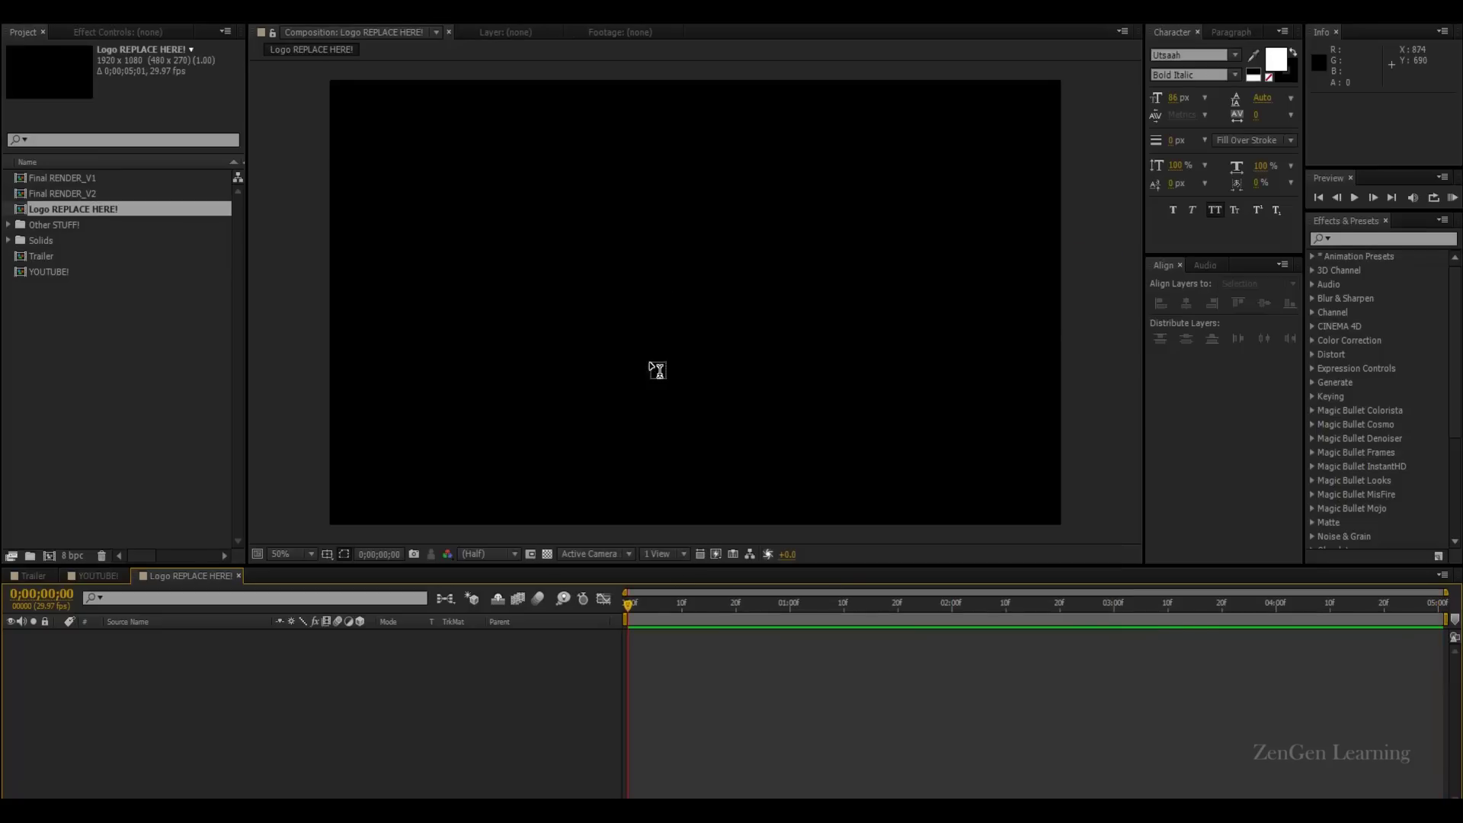
click(602, 301)
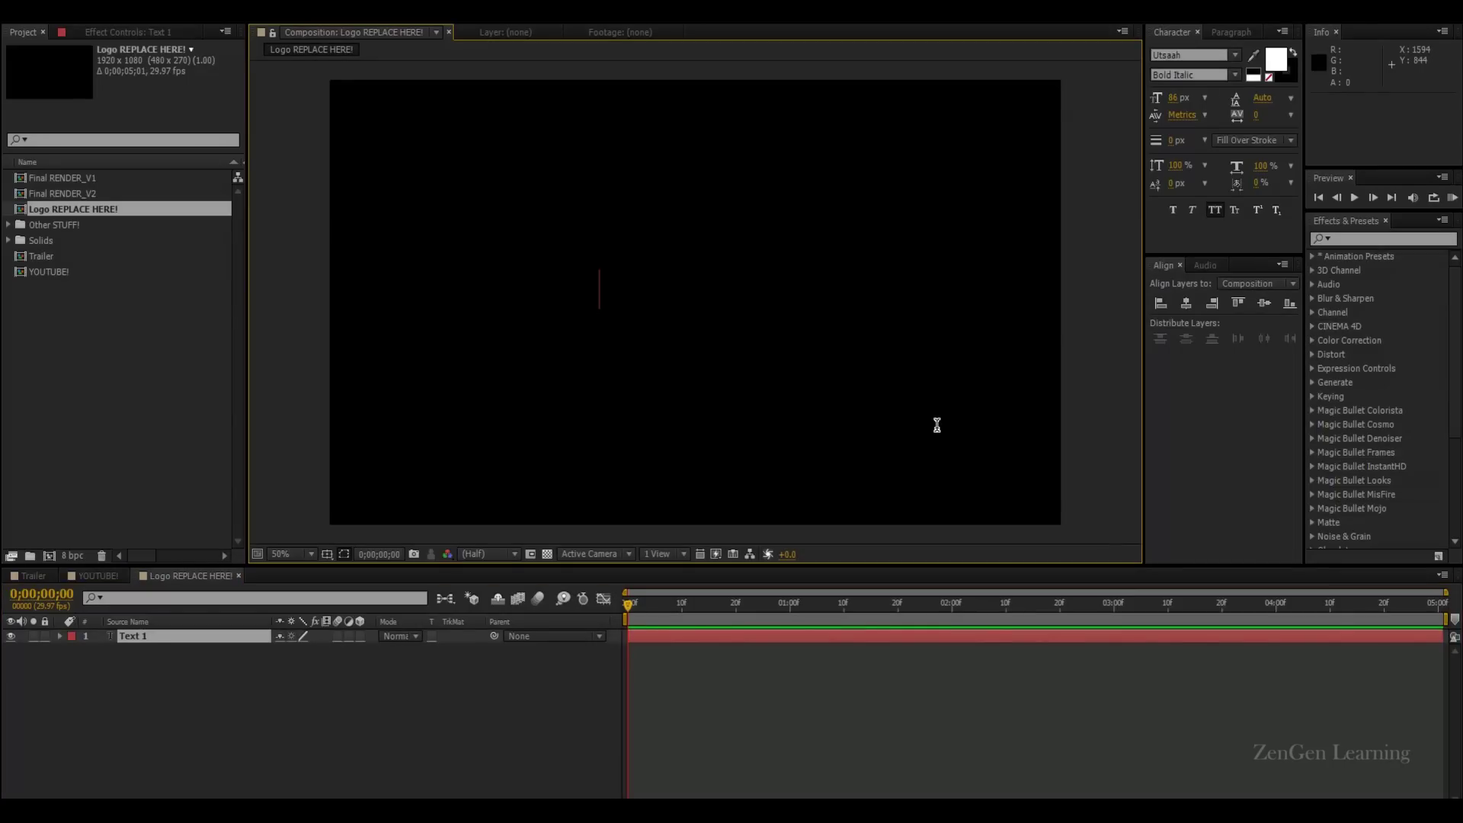
text(logo)
key(KP_Enter)
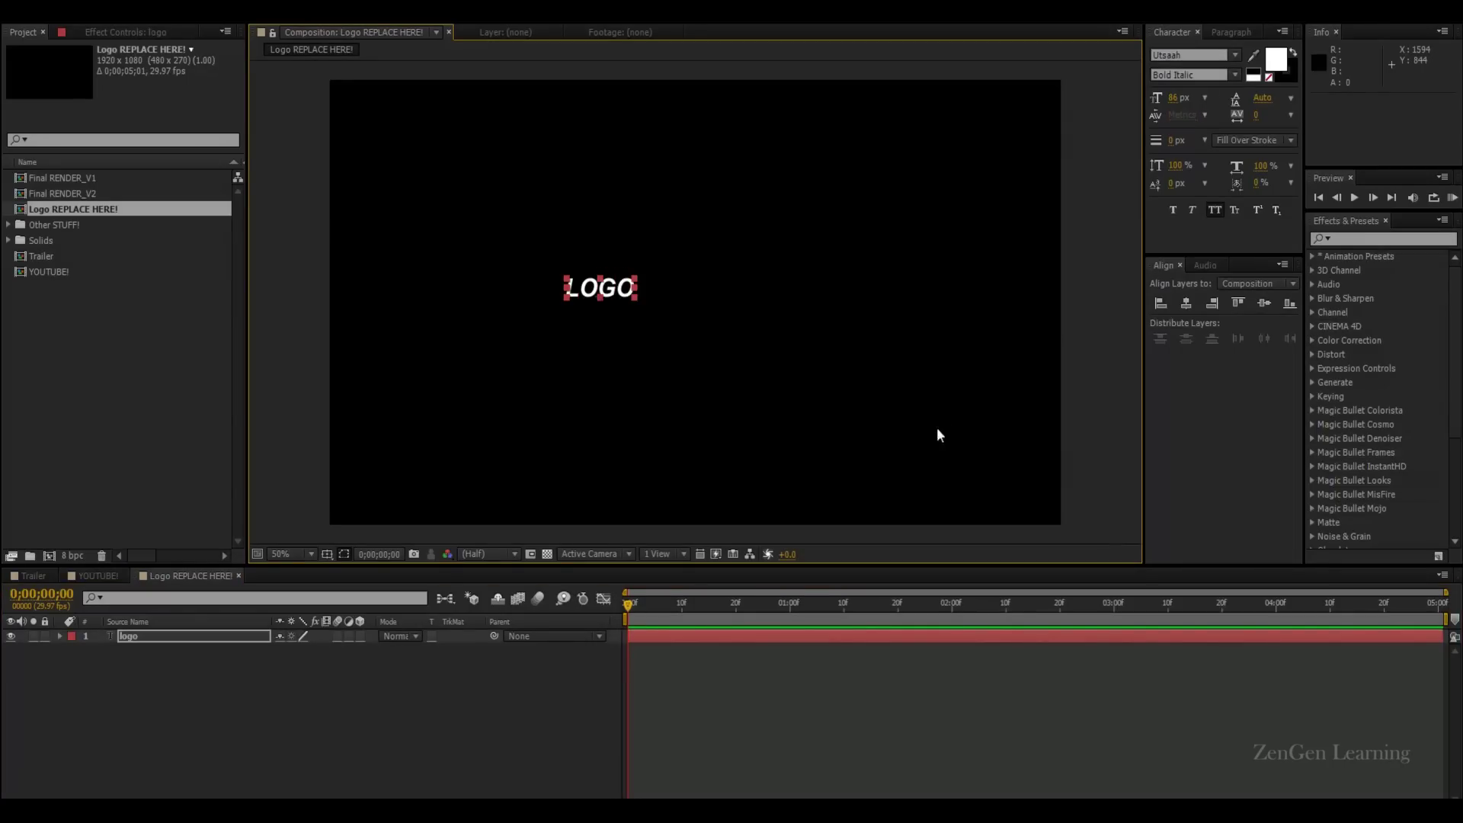
drag(638, 277, 753, 301)
click(1186, 302)
click(1263, 303)
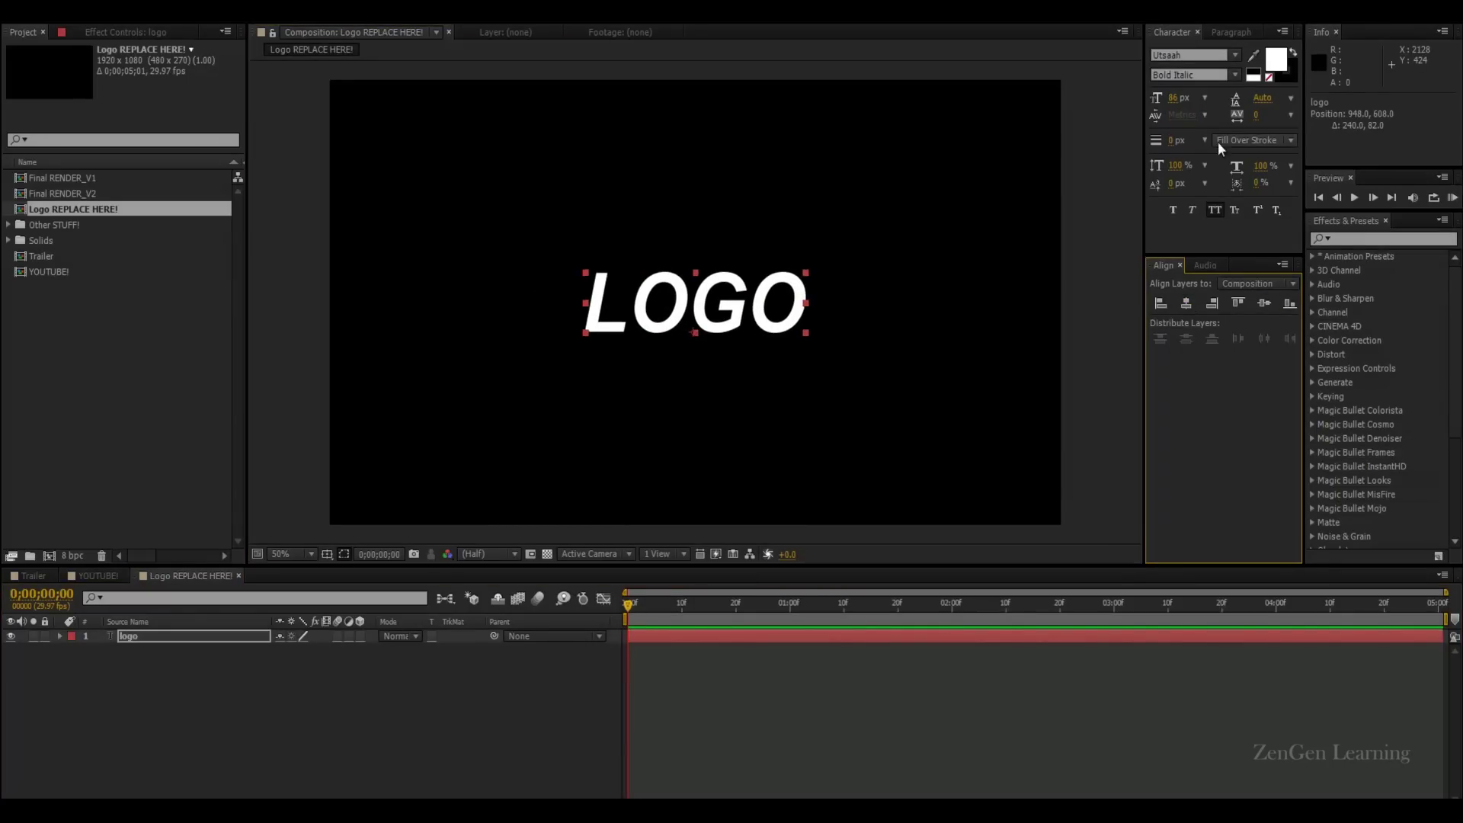
Step: Give LOGO Bold Italic with Faux Bold, re-centre it, and deselect all layers
click(1234, 74)
click(1208, 147)
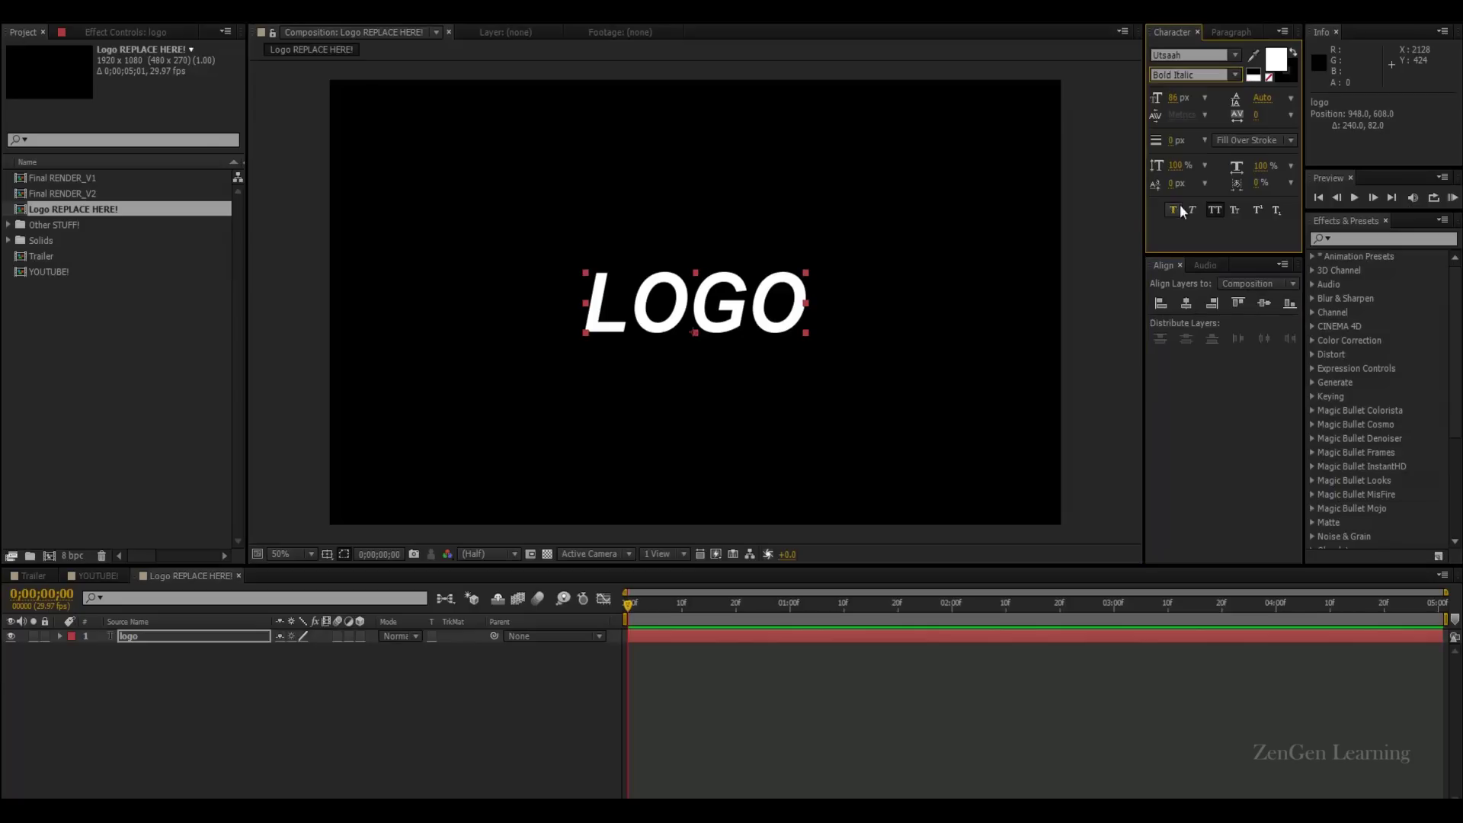
click(1172, 210)
click(734, 349)
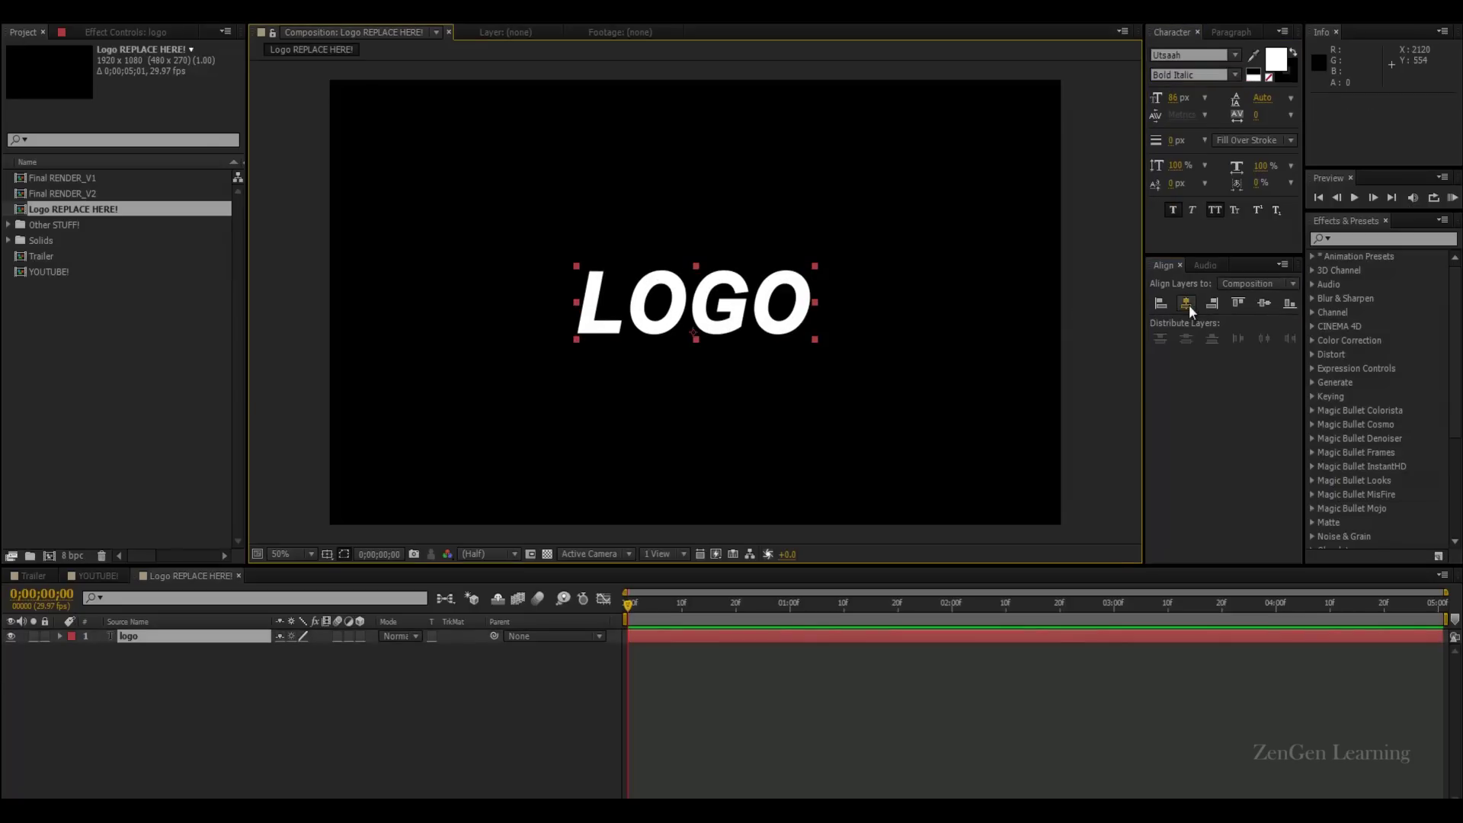
click(1189, 305)
click(617, 359)
drag(962, 114, 460, 506)
click(366, 231)
drag(457, 176, 888, 399)
click(253, 720)
Step: Add Logo REPLACE HERE! to the YOUTUBE! timeline at frame 0 and turn off its visibility
click(239, 576)
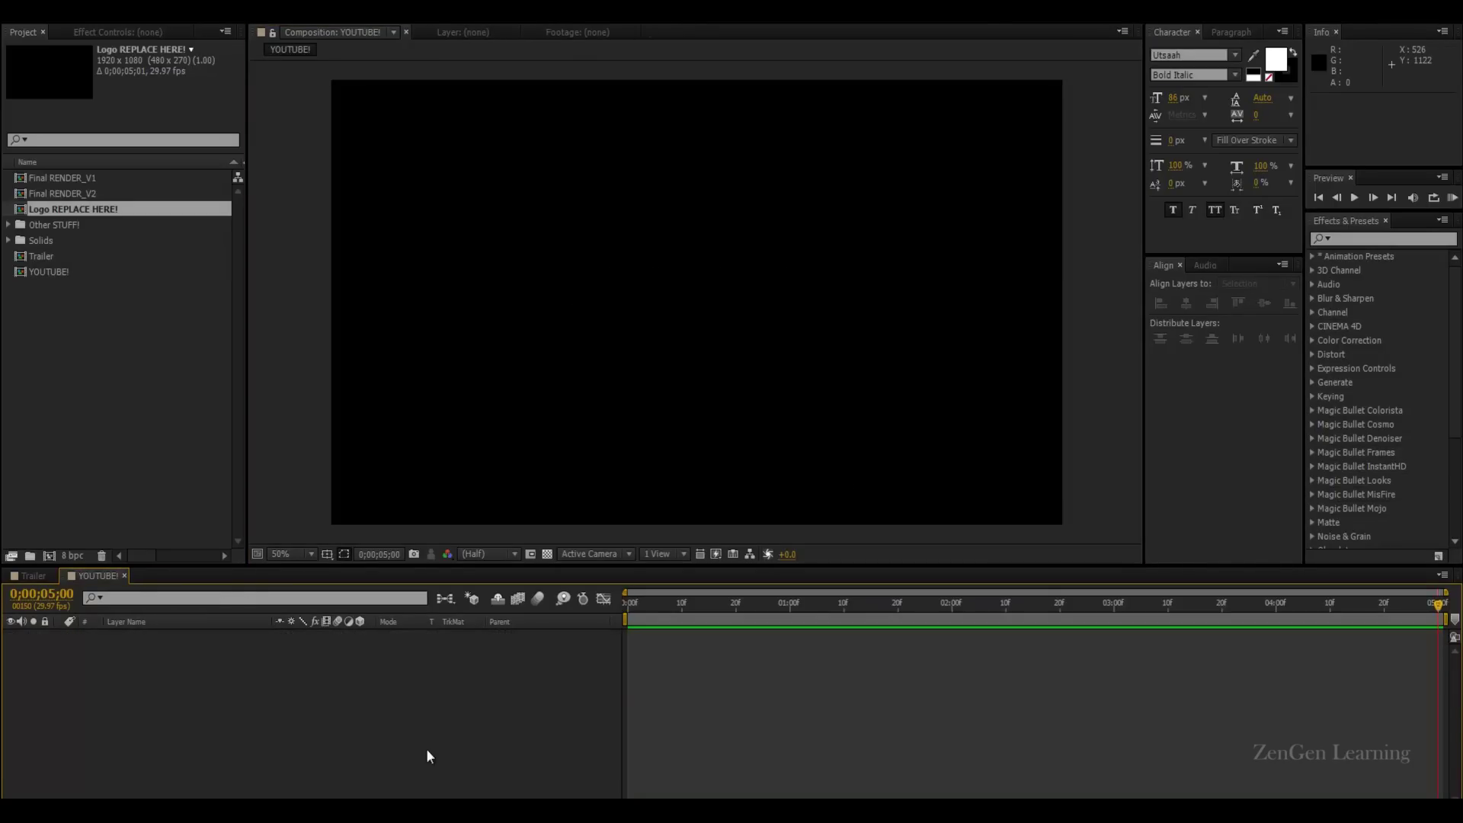
drag(90, 215, 305, 685)
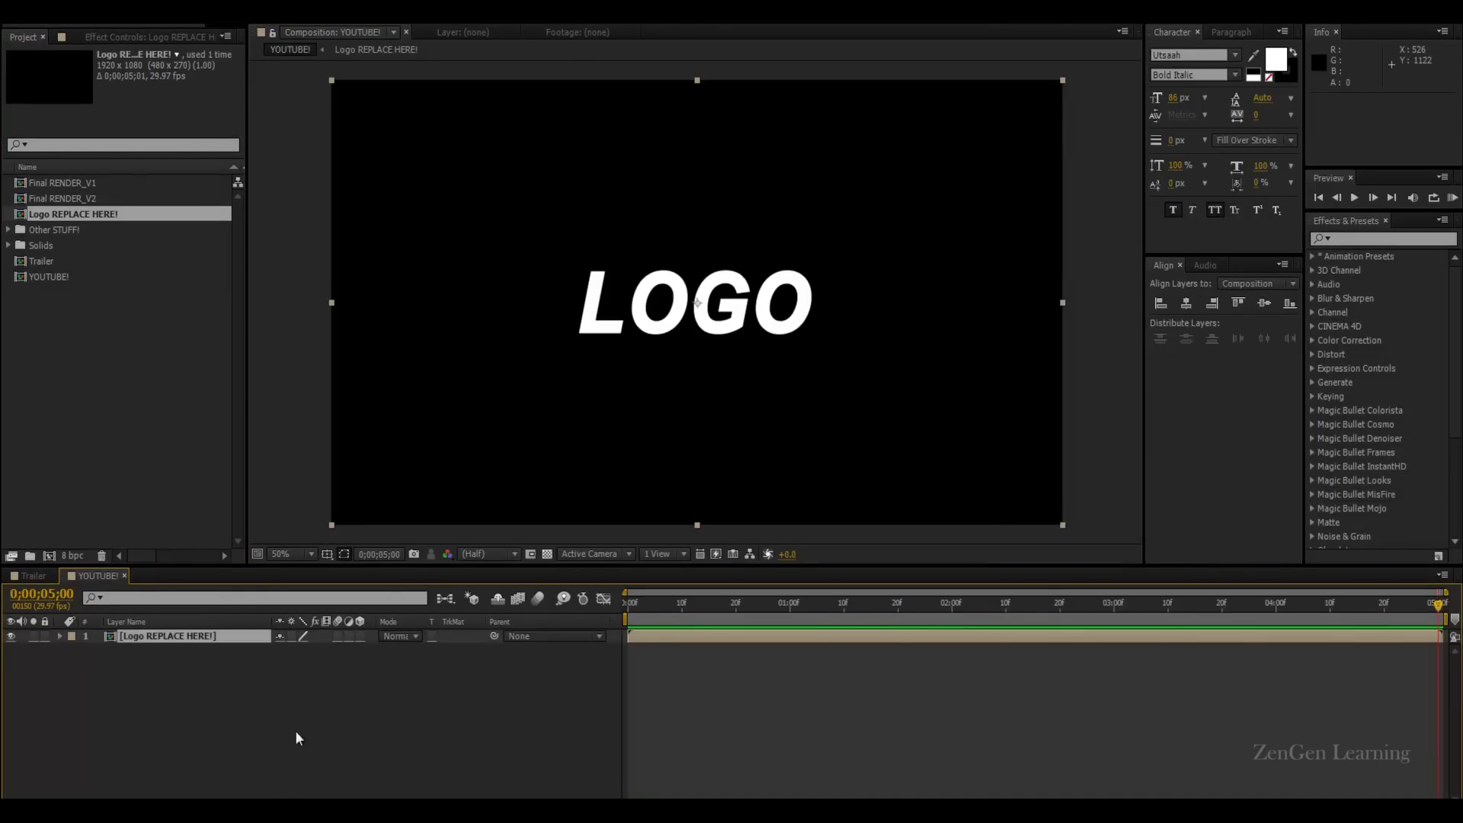
drag(295, 730, 181, 621)
drag(660, 606, 621, 607)
click(11, 636)
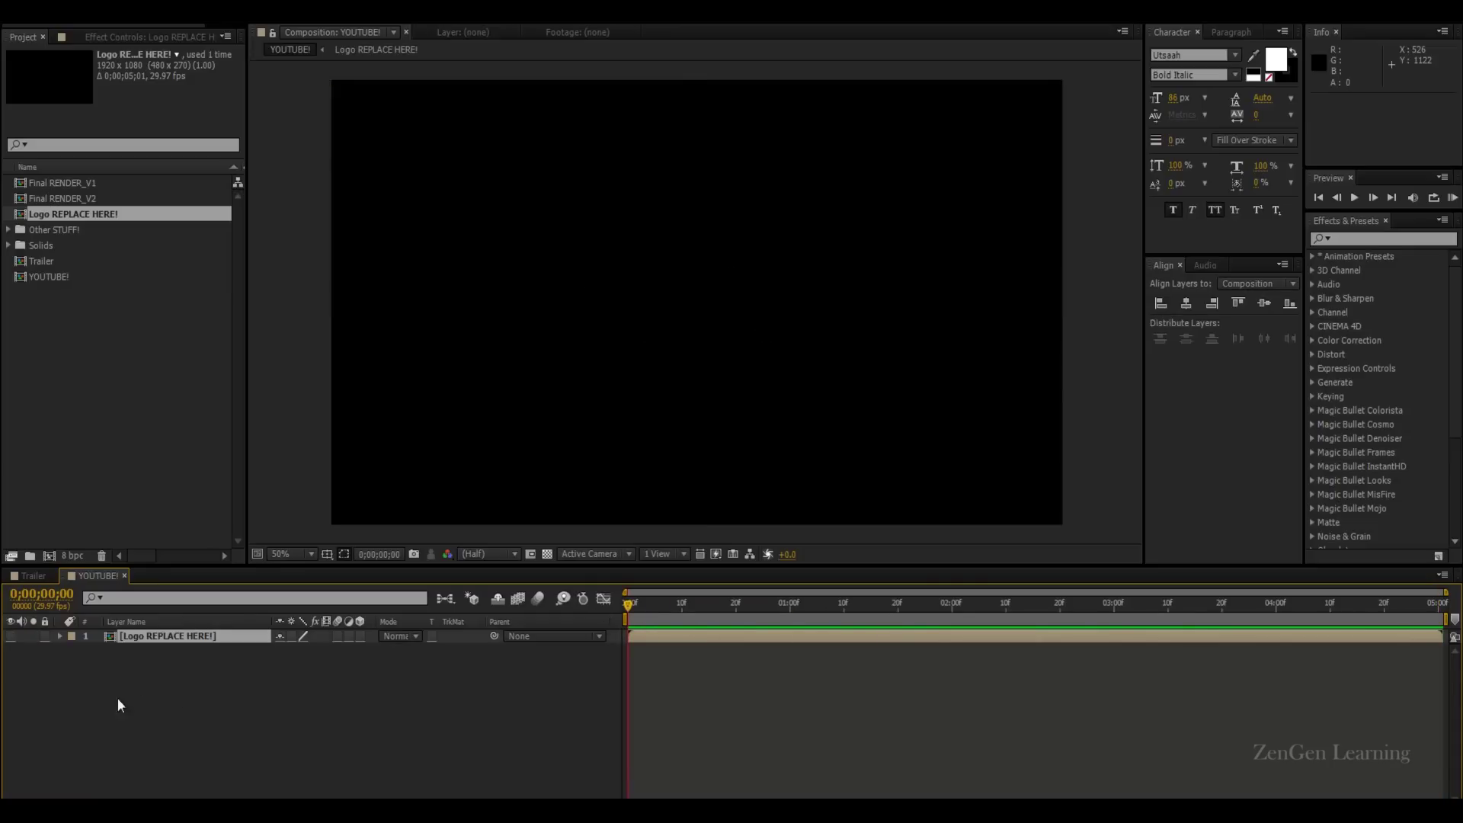
click(192, 665)
right_click(163, 712)
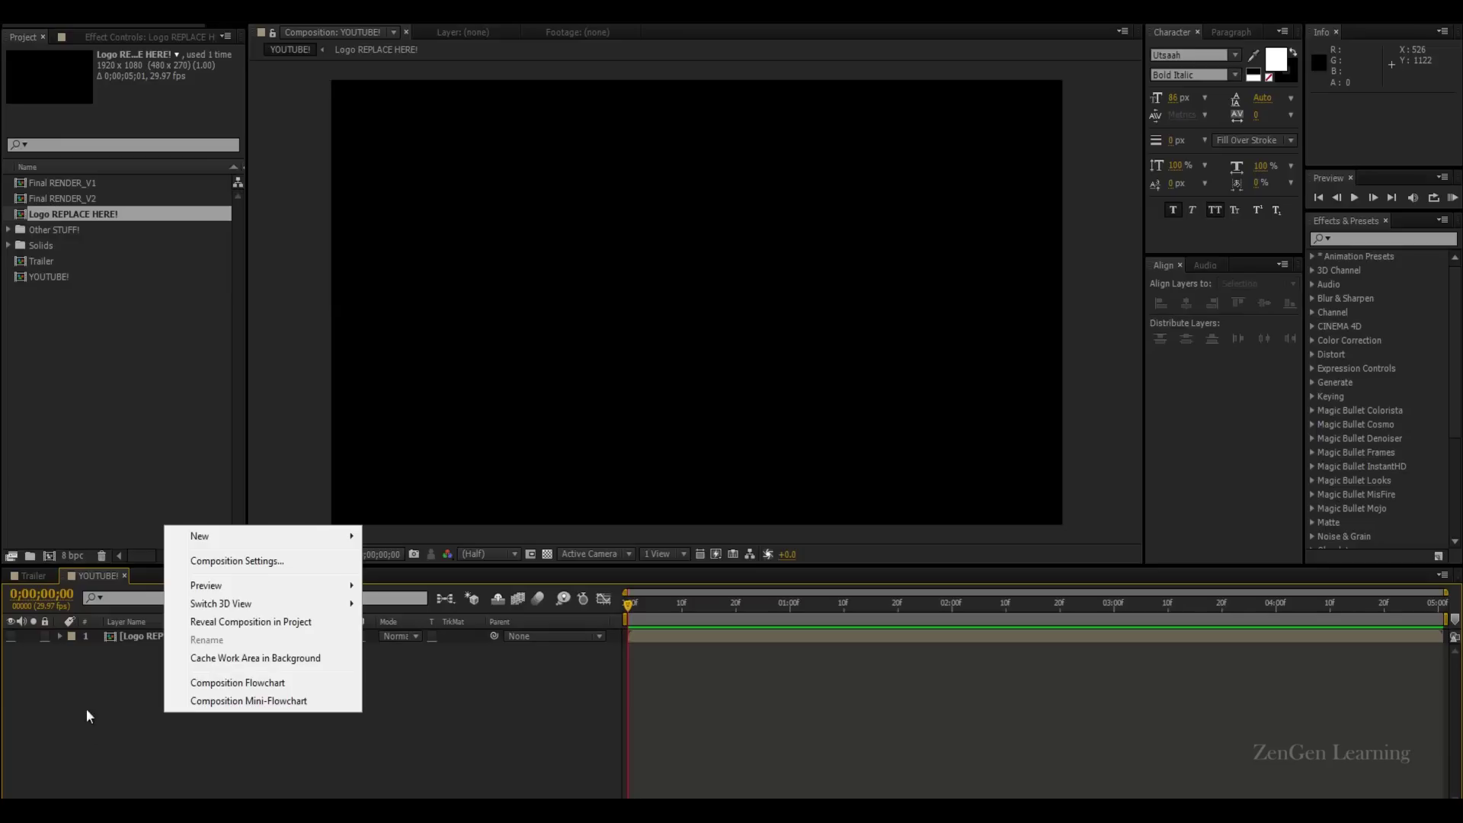
Step: Create a new shape layer containing a rectangle path with a white fill
click(310, 524)
right_click(205, 644)
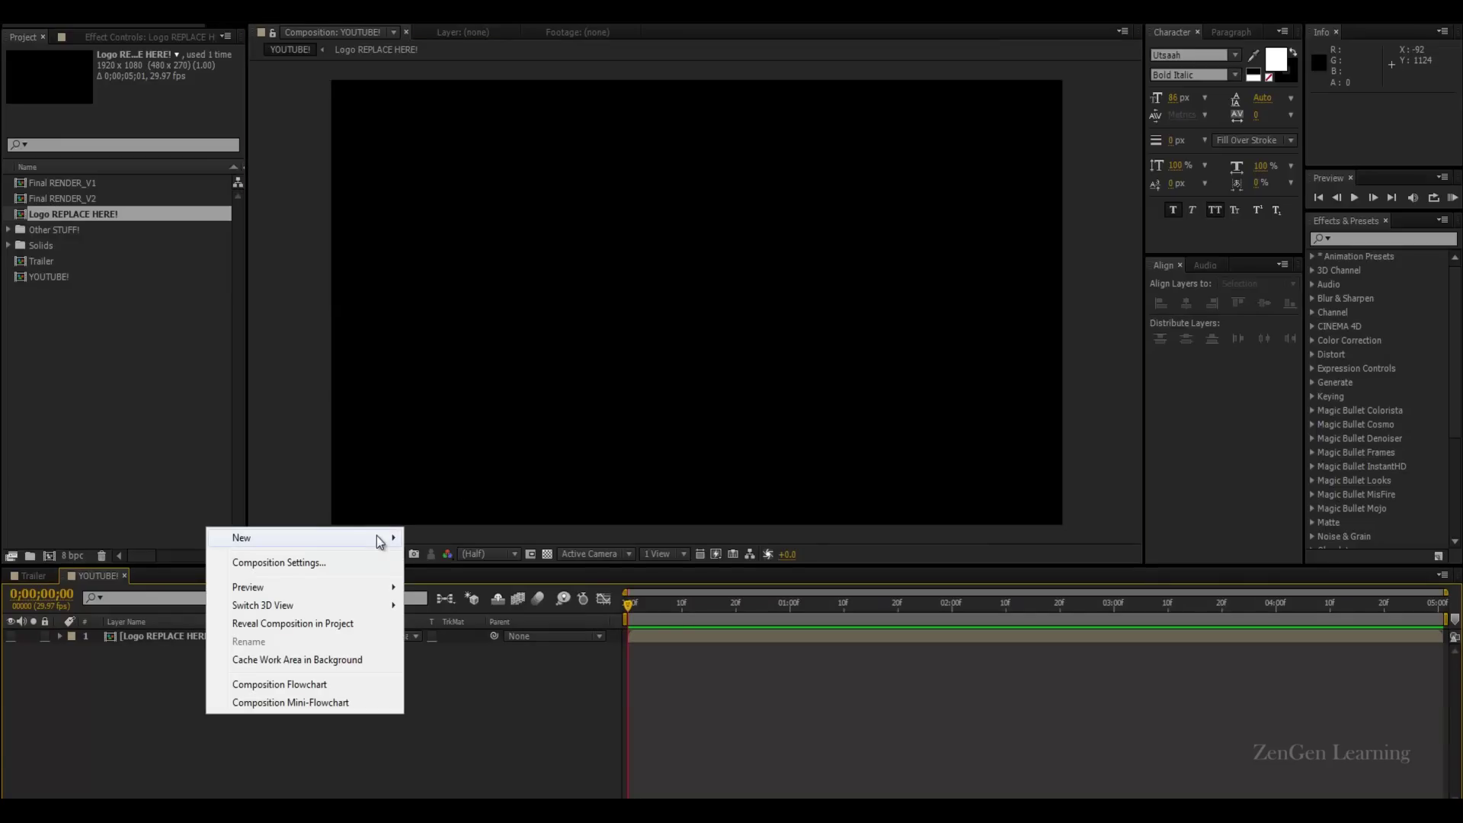
mouse_move(376, 536)
click(451, 653)
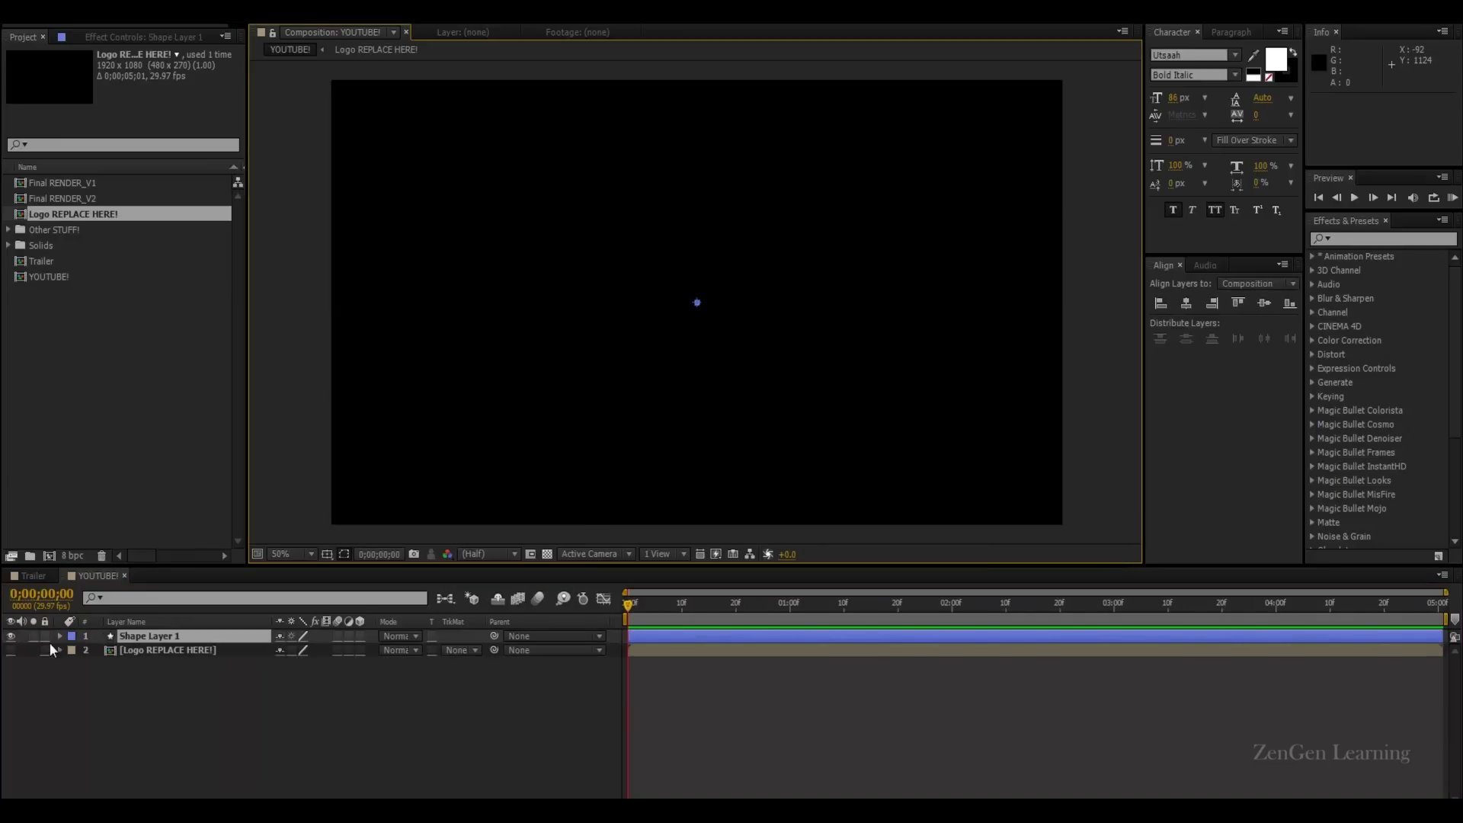
click(61, 636)
click(366, 650)
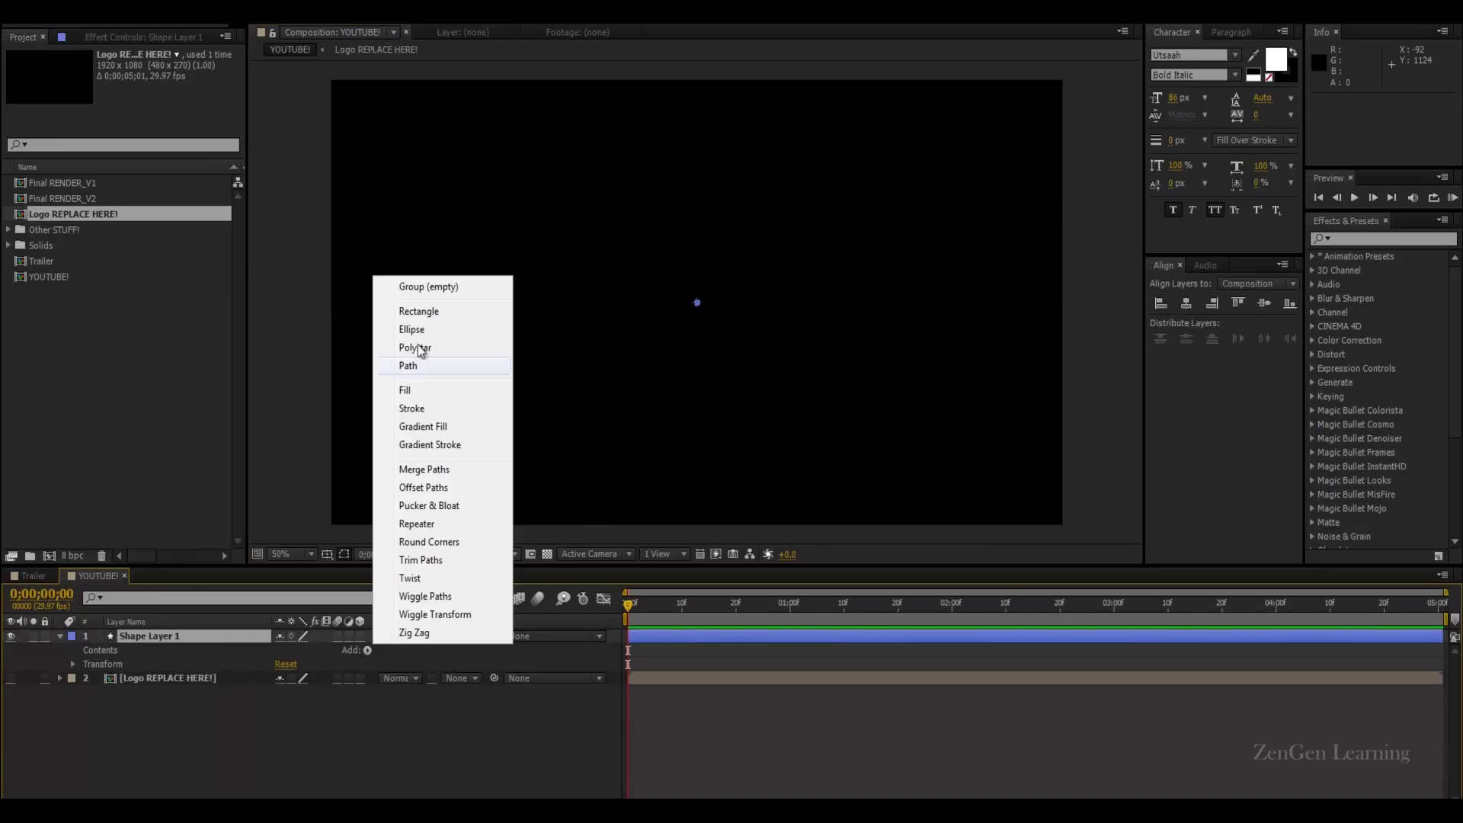
click(424, 318)
click(366, 651)
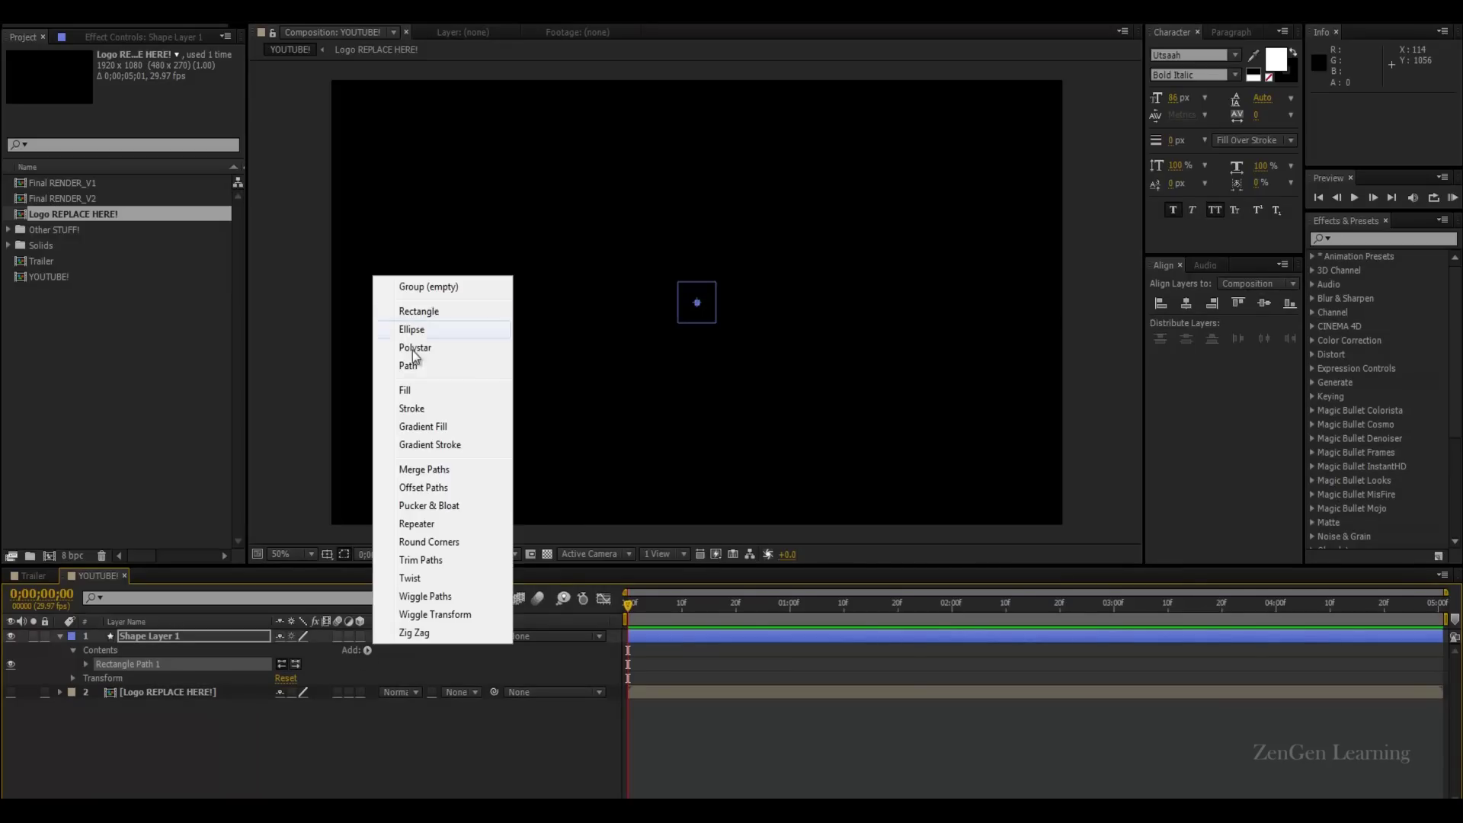
click(405, 391)
click(418, 24)
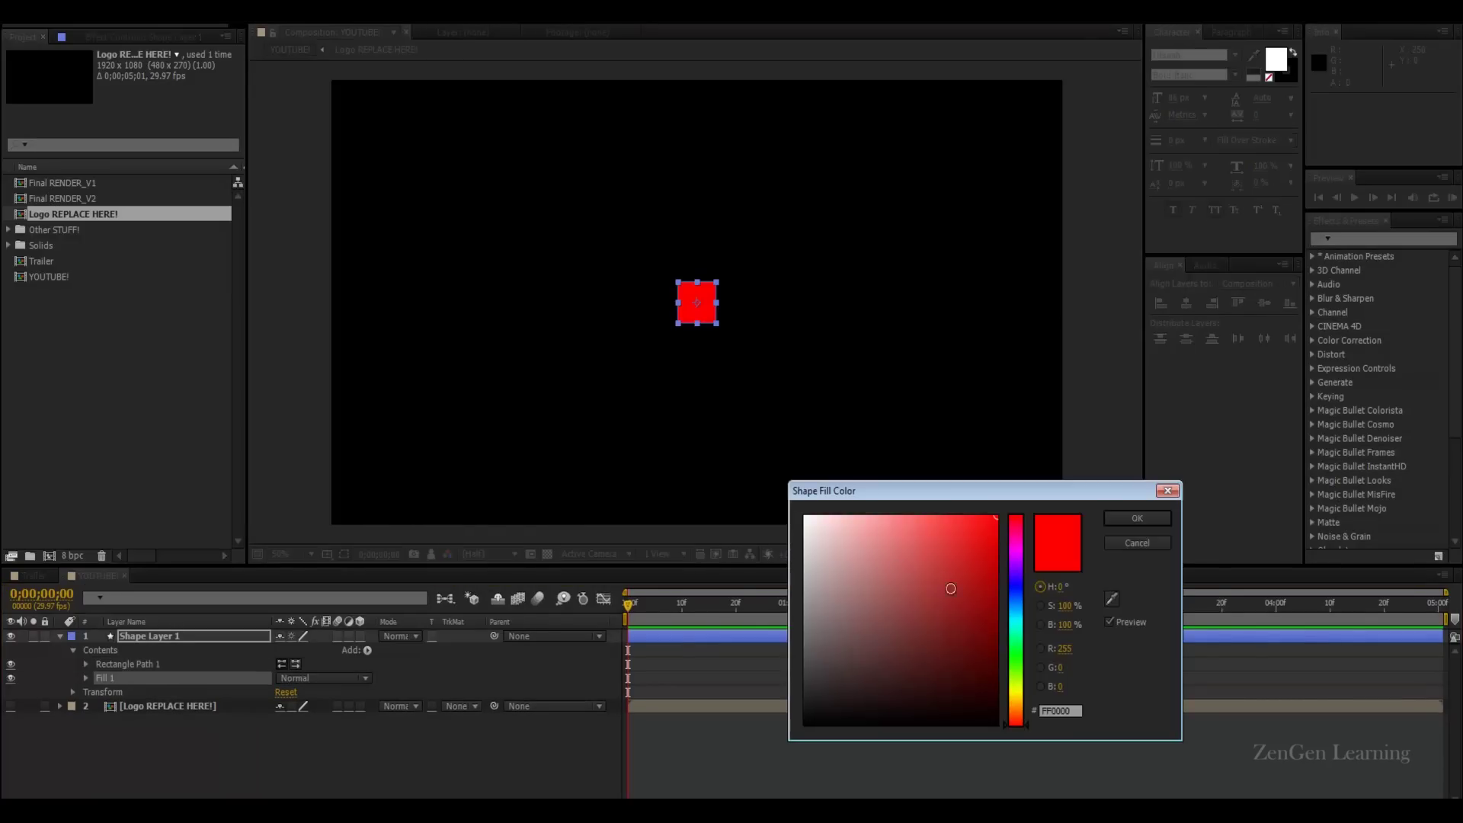
click(1135, 524)
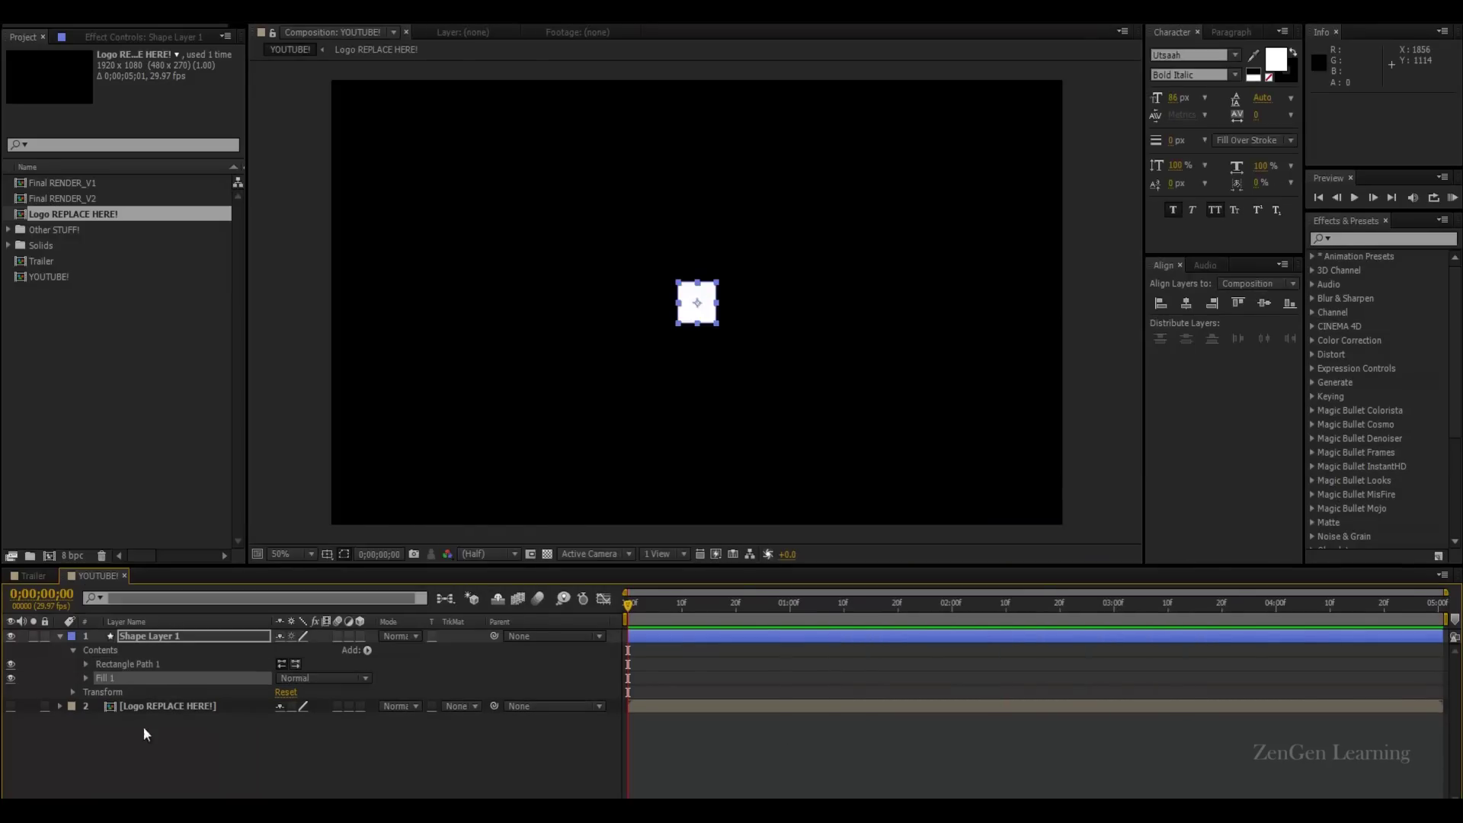
Step: Set the rectangle path size to 500 by 100 and reselect Shape Layer 1
click(85, 663)
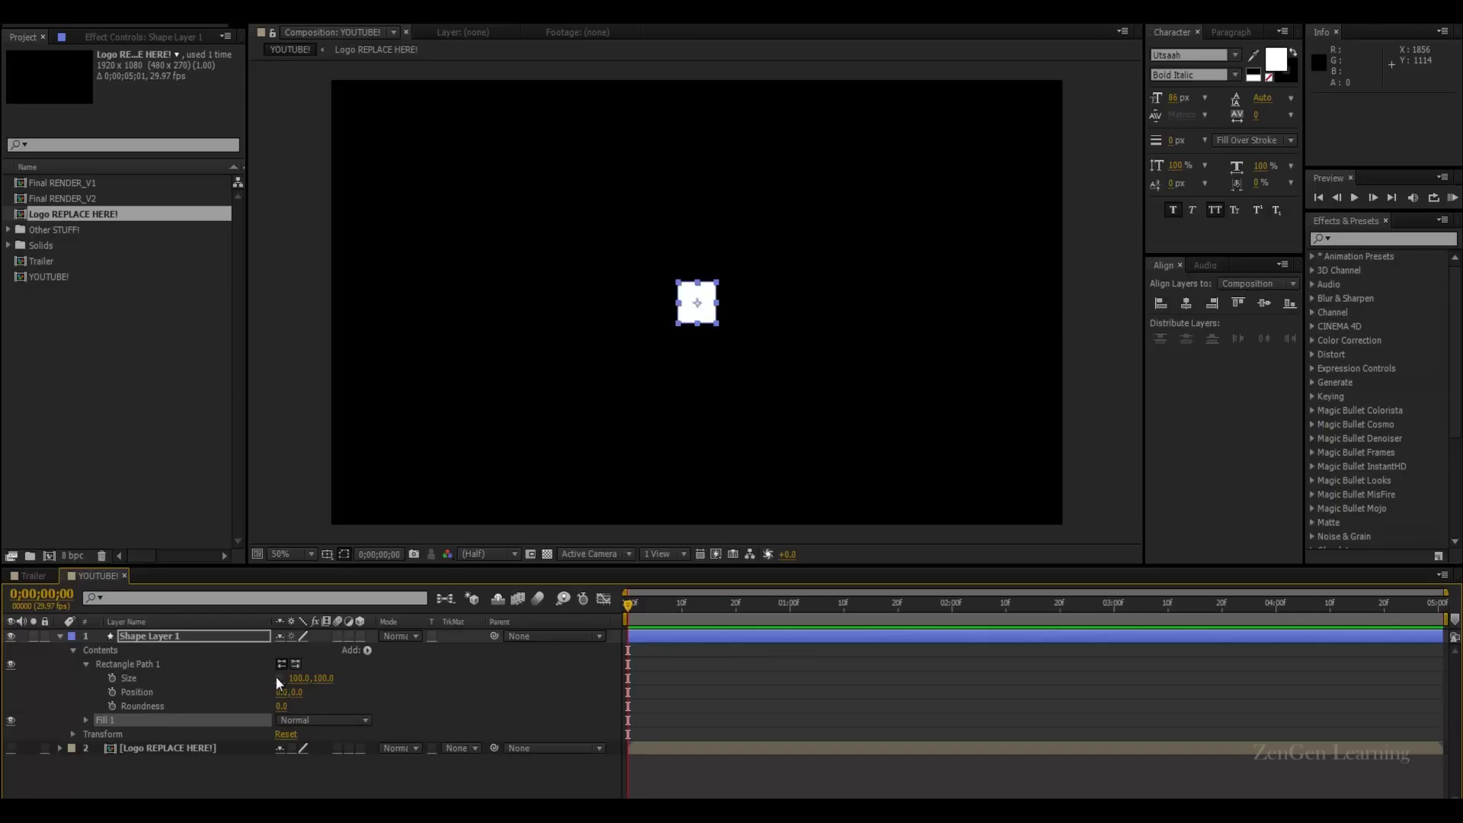
click(296, 677)
text(500)
key(Return)
click(424, 691)
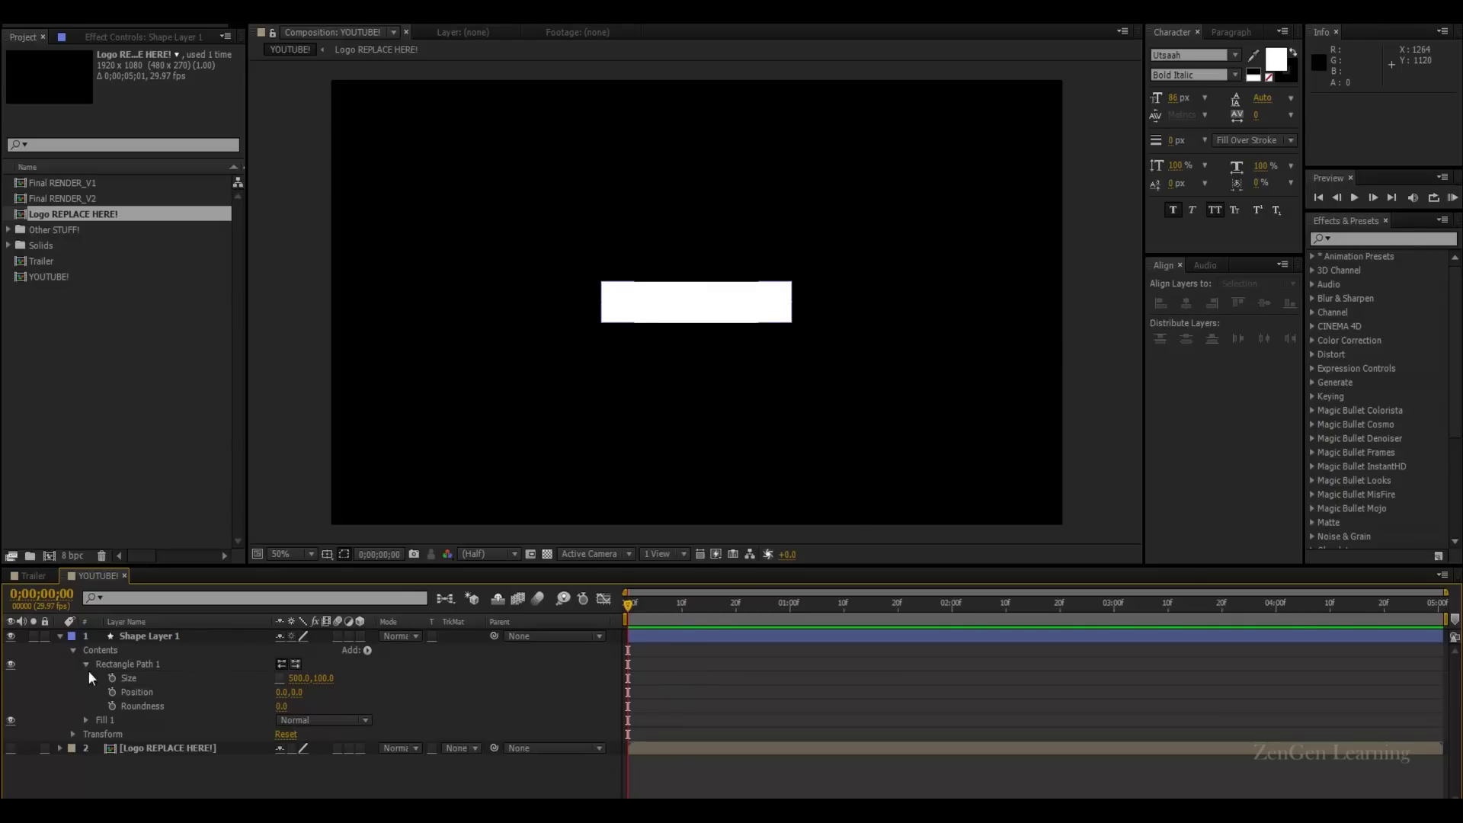
click(134, 635)
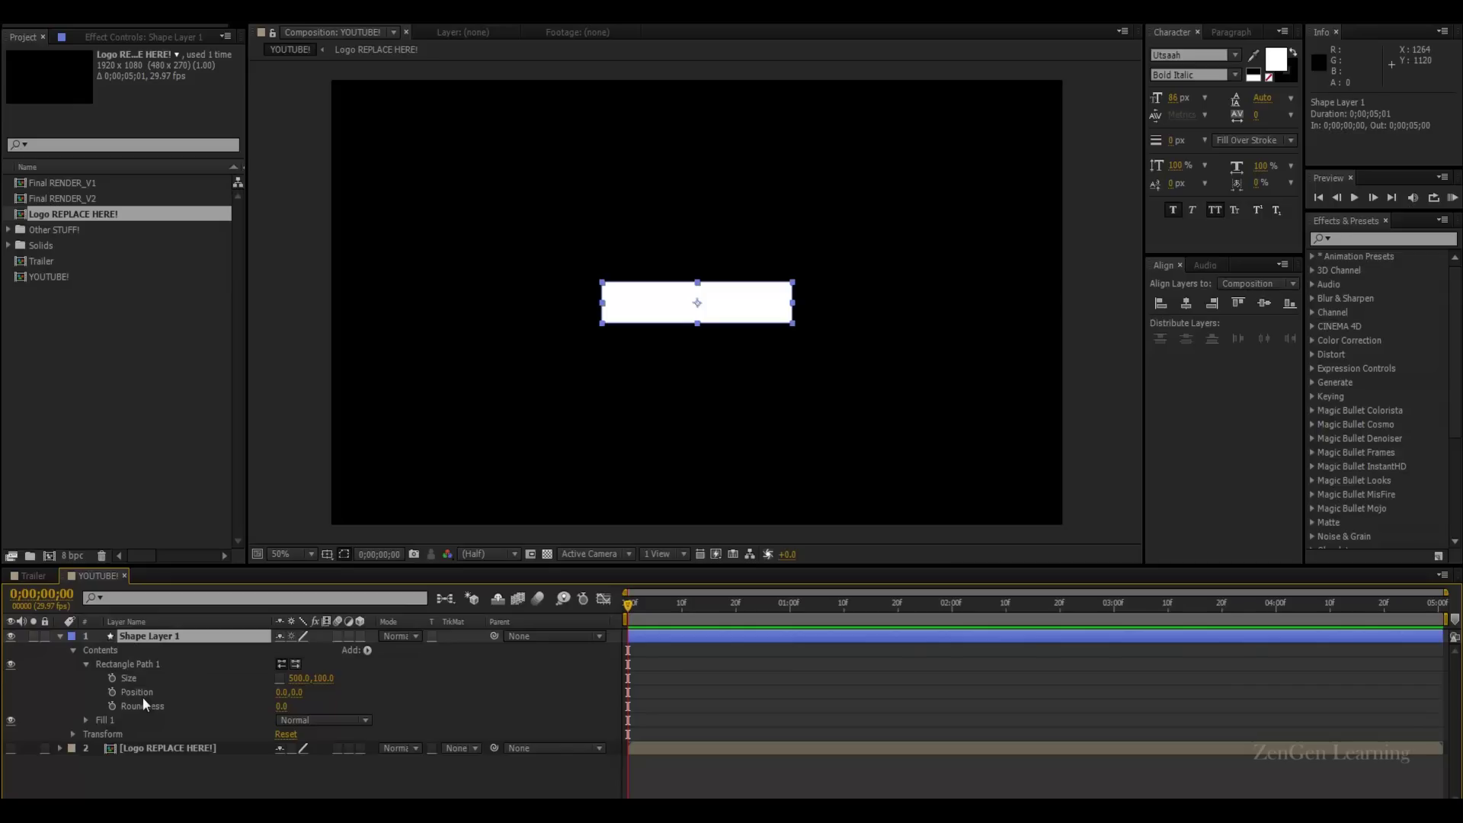
Step: Write the Opacity expression n = Math.sin(time*10); if (n<0) [0] else [100]
key(t)
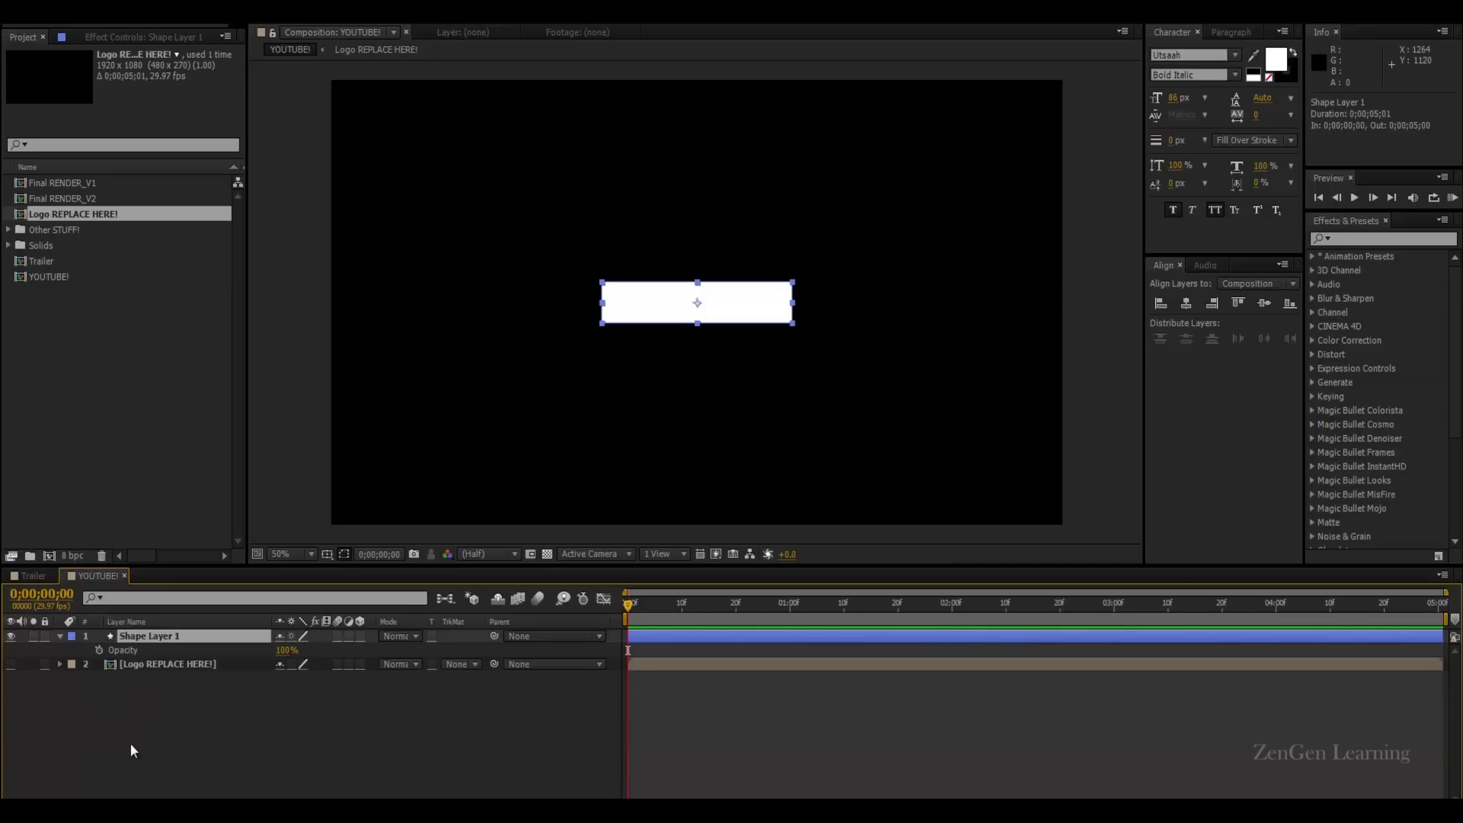
alt+click(99, 649)
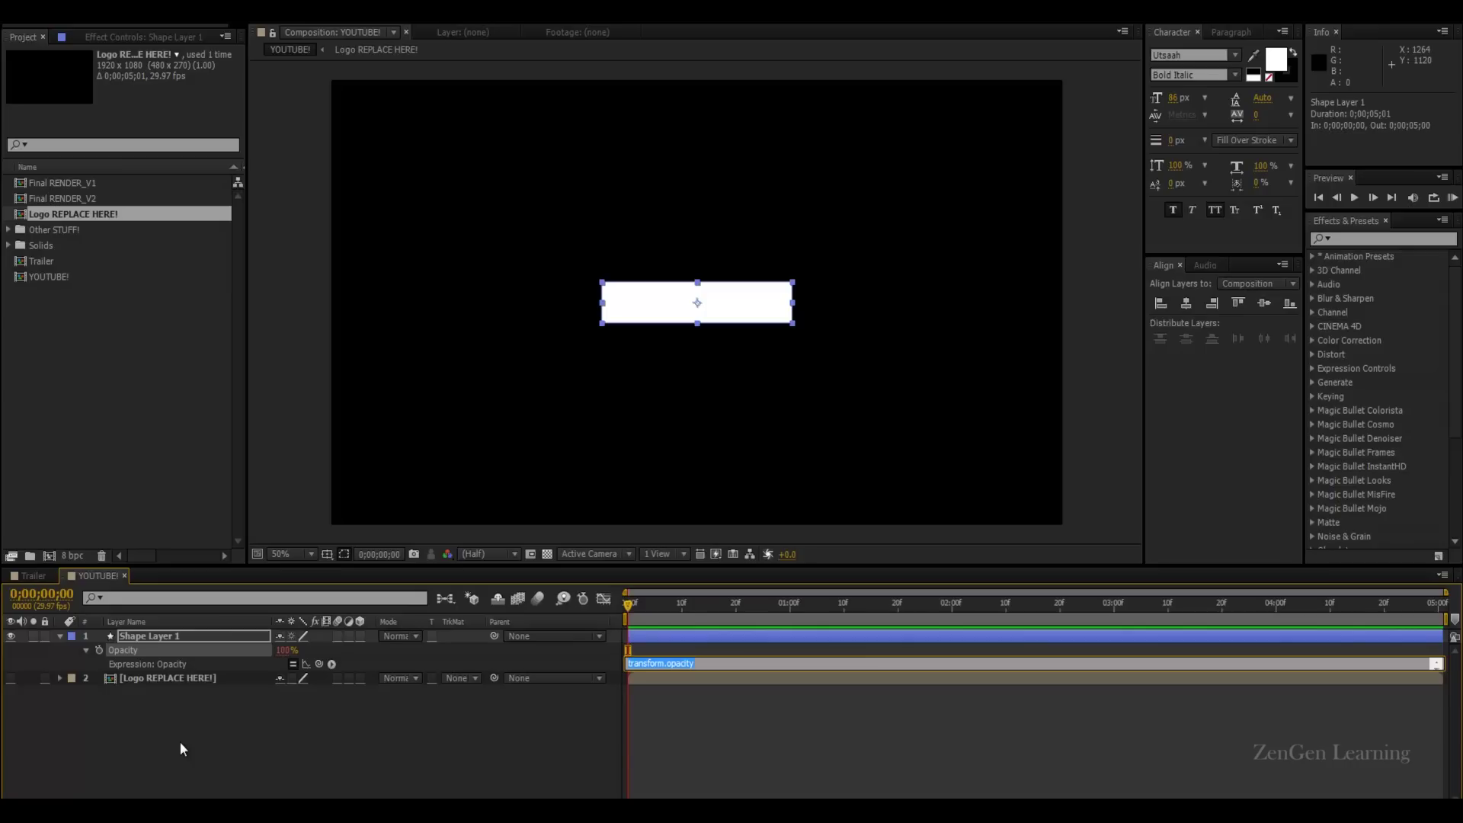
text(n = Math.sin(time*10);)
key(Return)
key(Return)
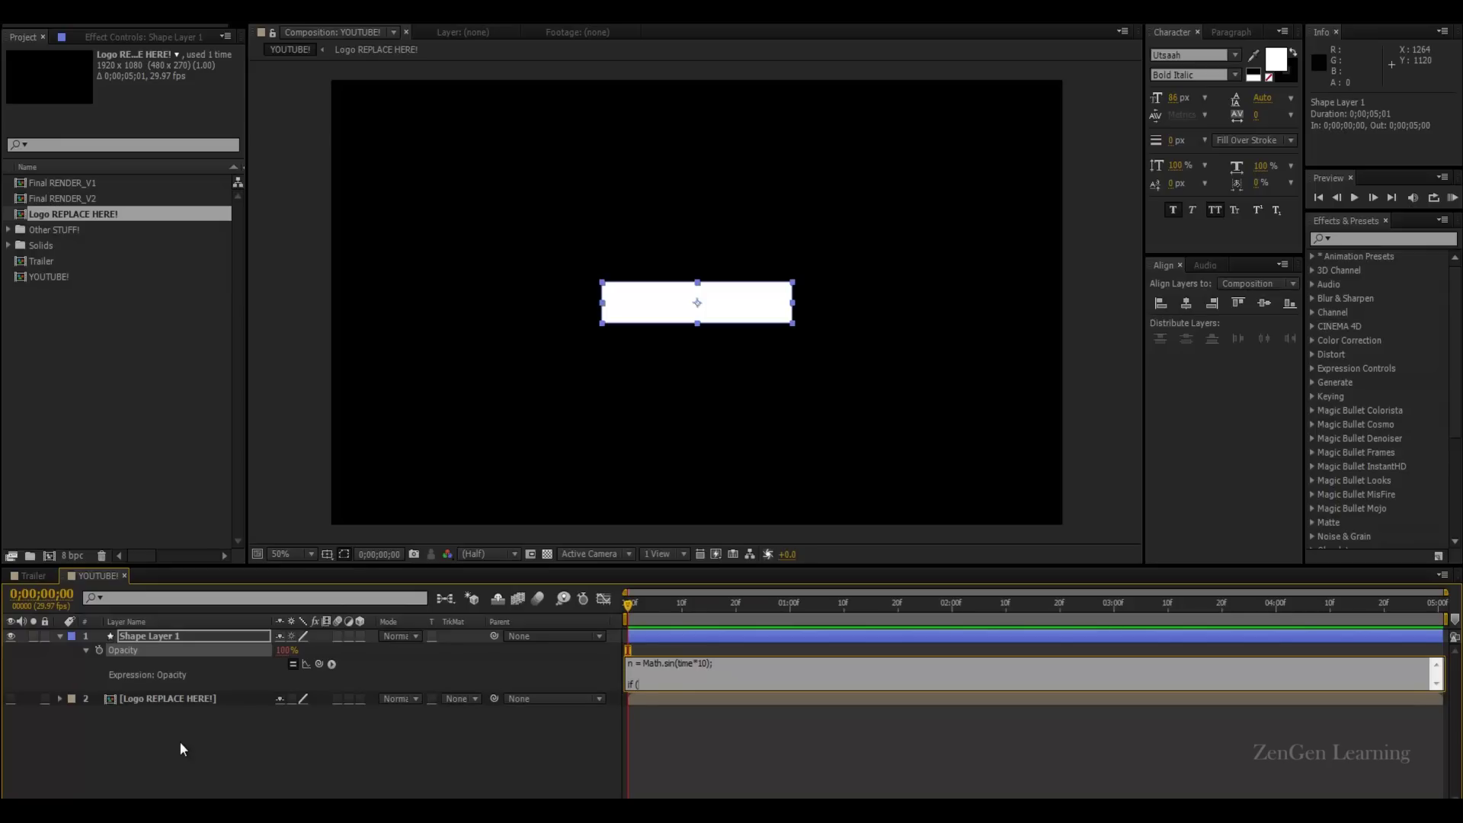
text(if (n<0)
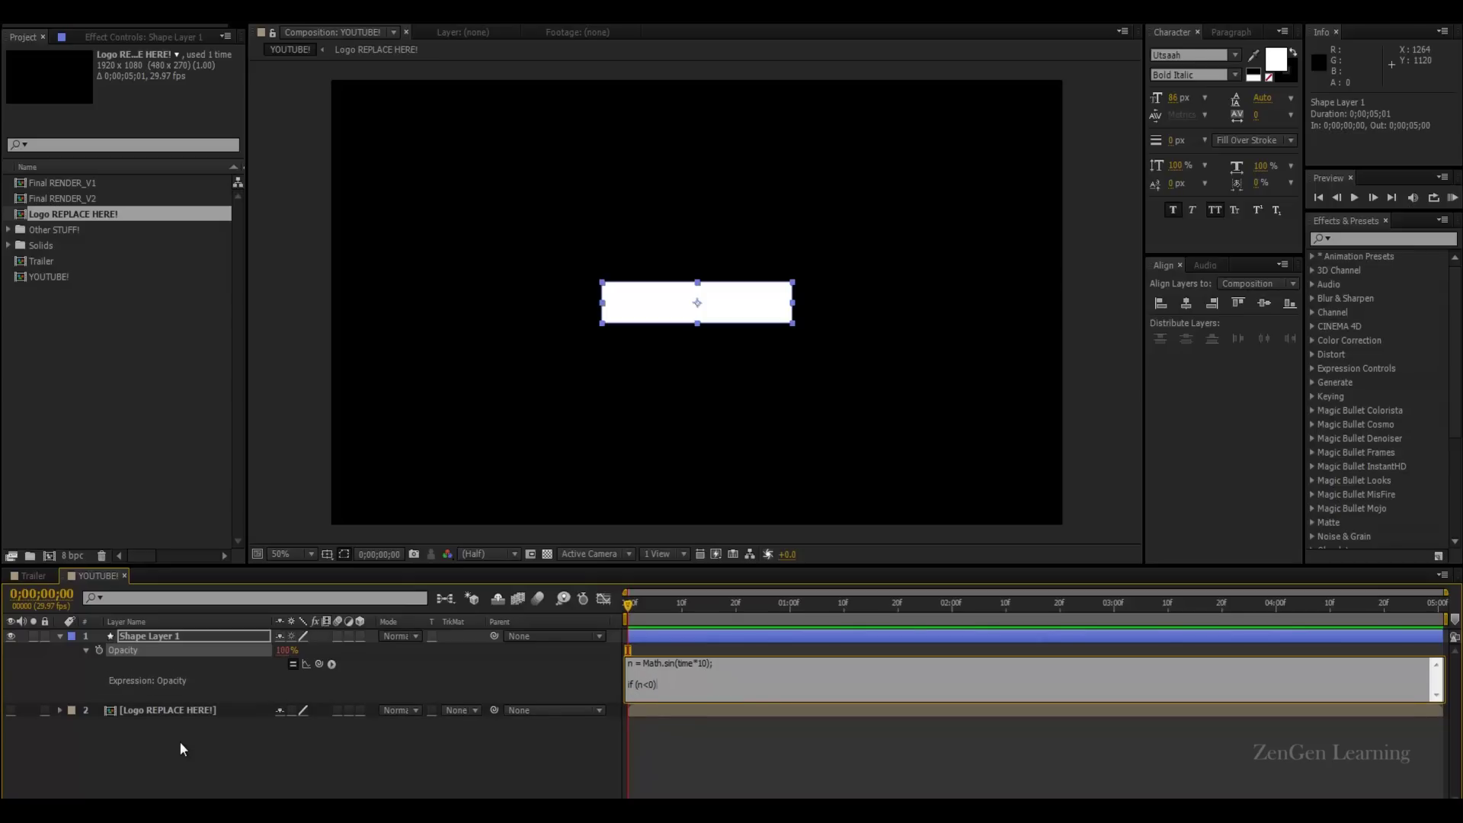
text())
key(Return)
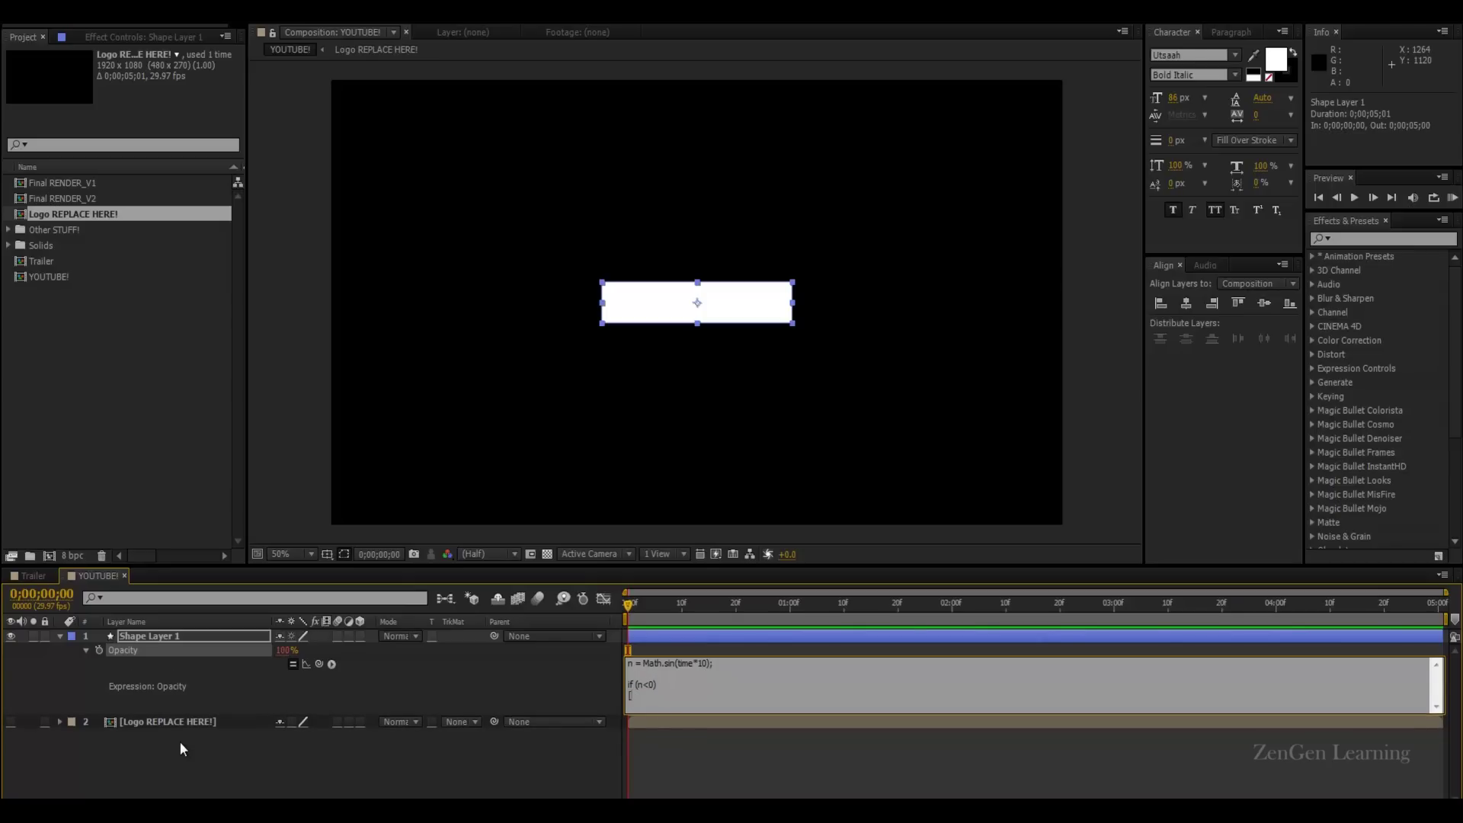
text([0])
key(Return)
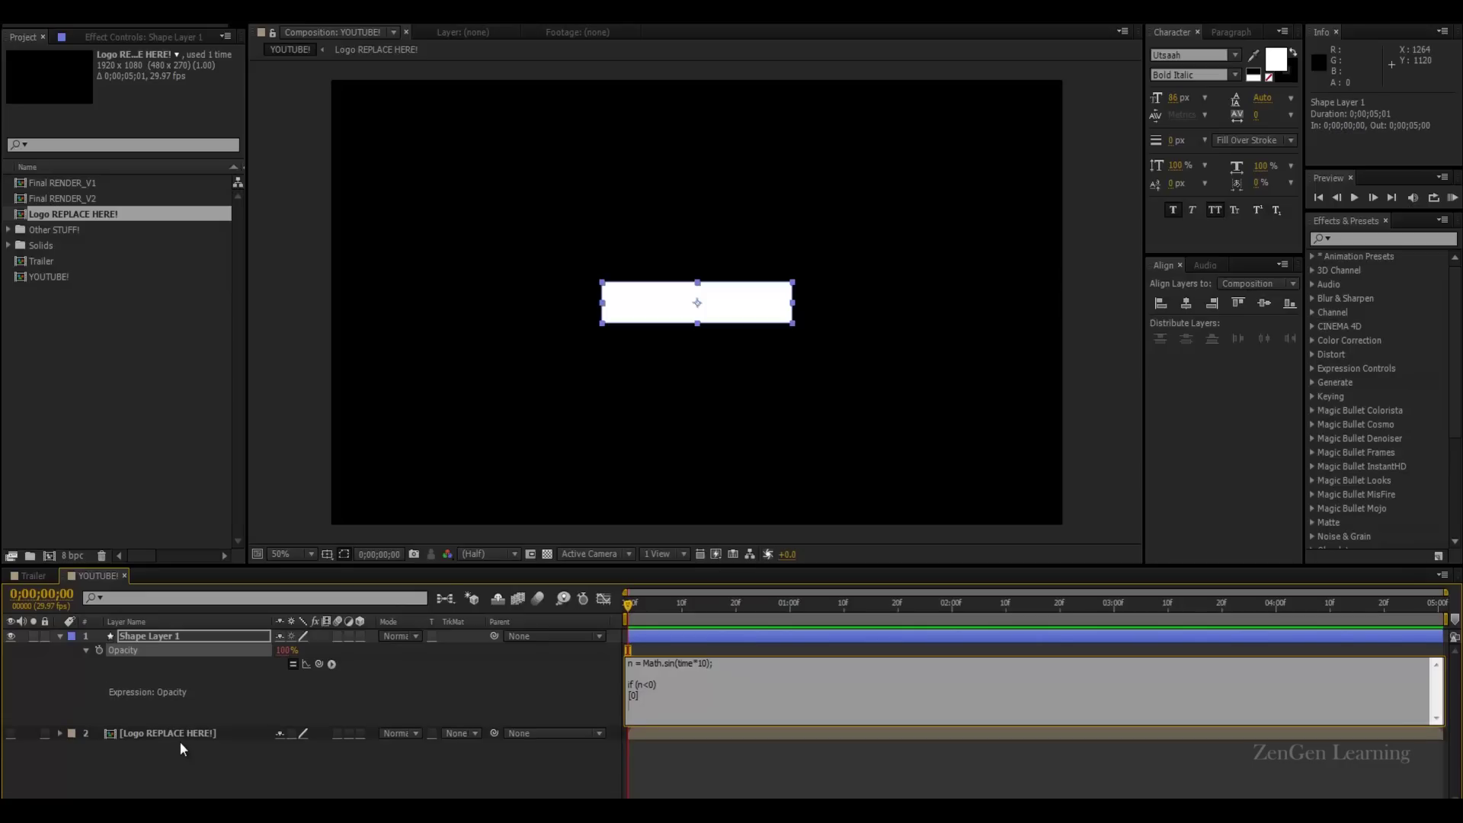
text(else)
key(Return)
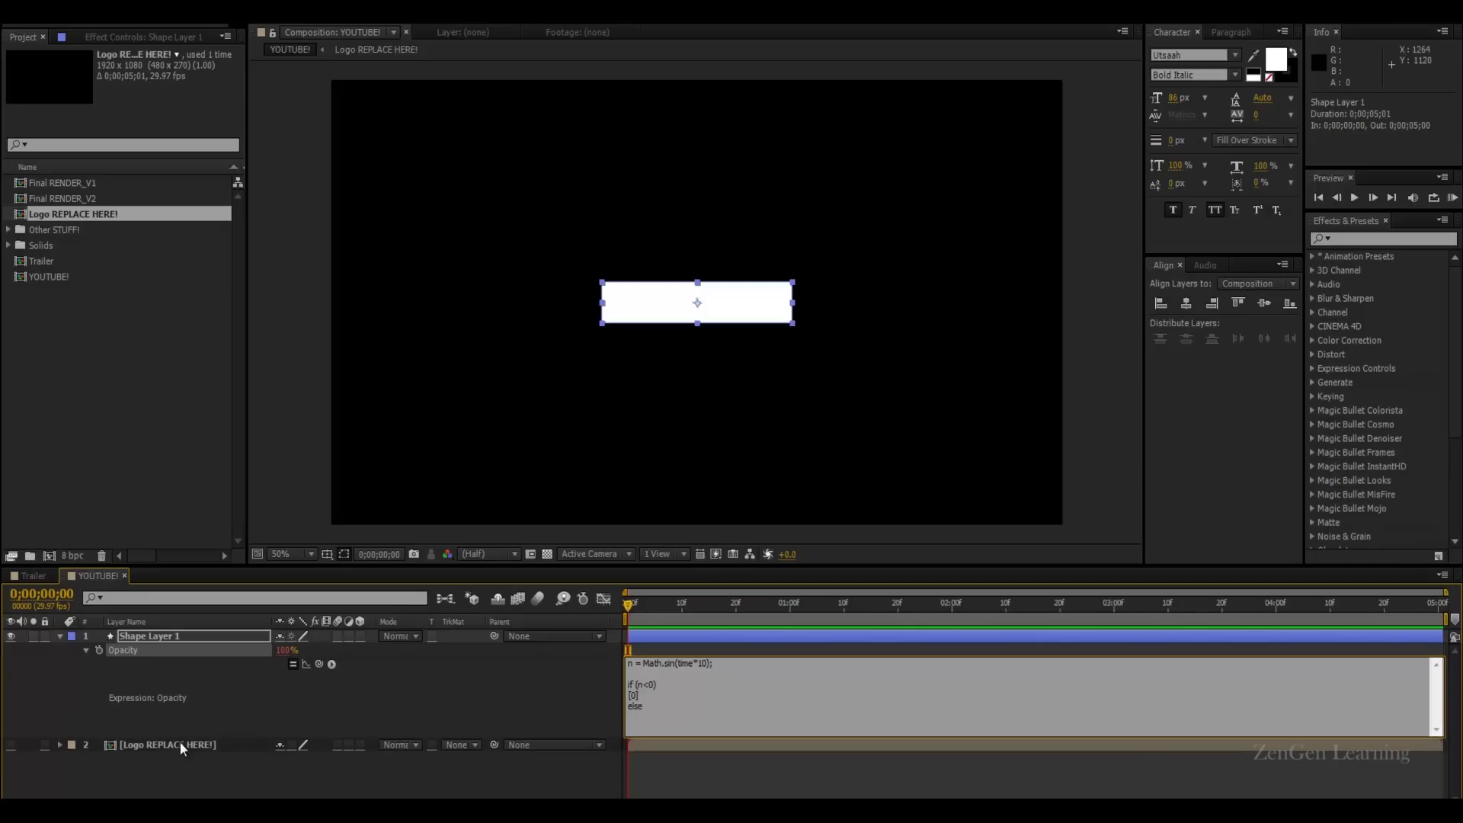
text([100)
Step: Commit the opacity expression, then scrub and RAM-preview to check the rectangle flickering
drag(685, 722, 566, 638)
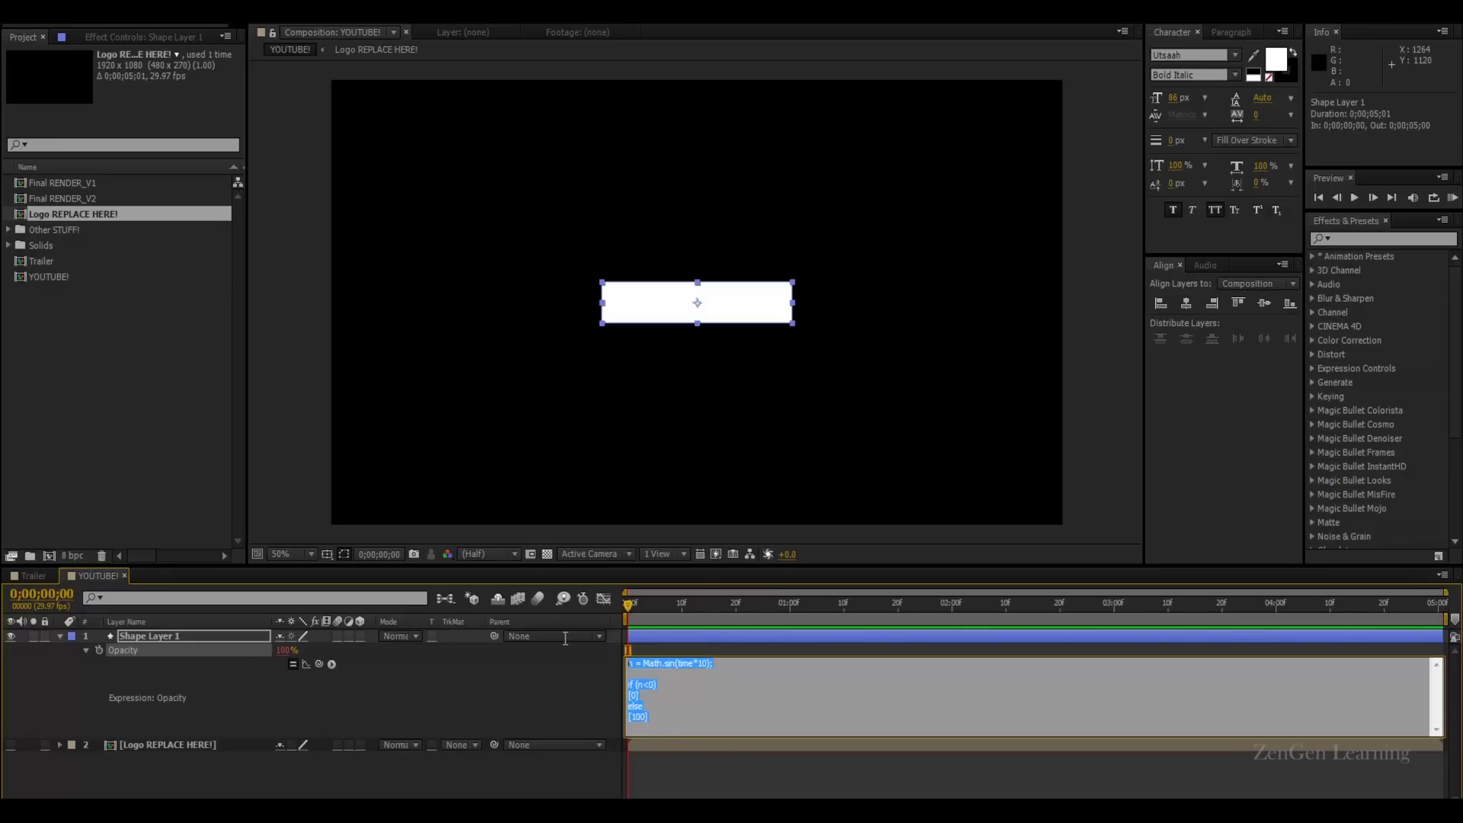
click(563, 763)
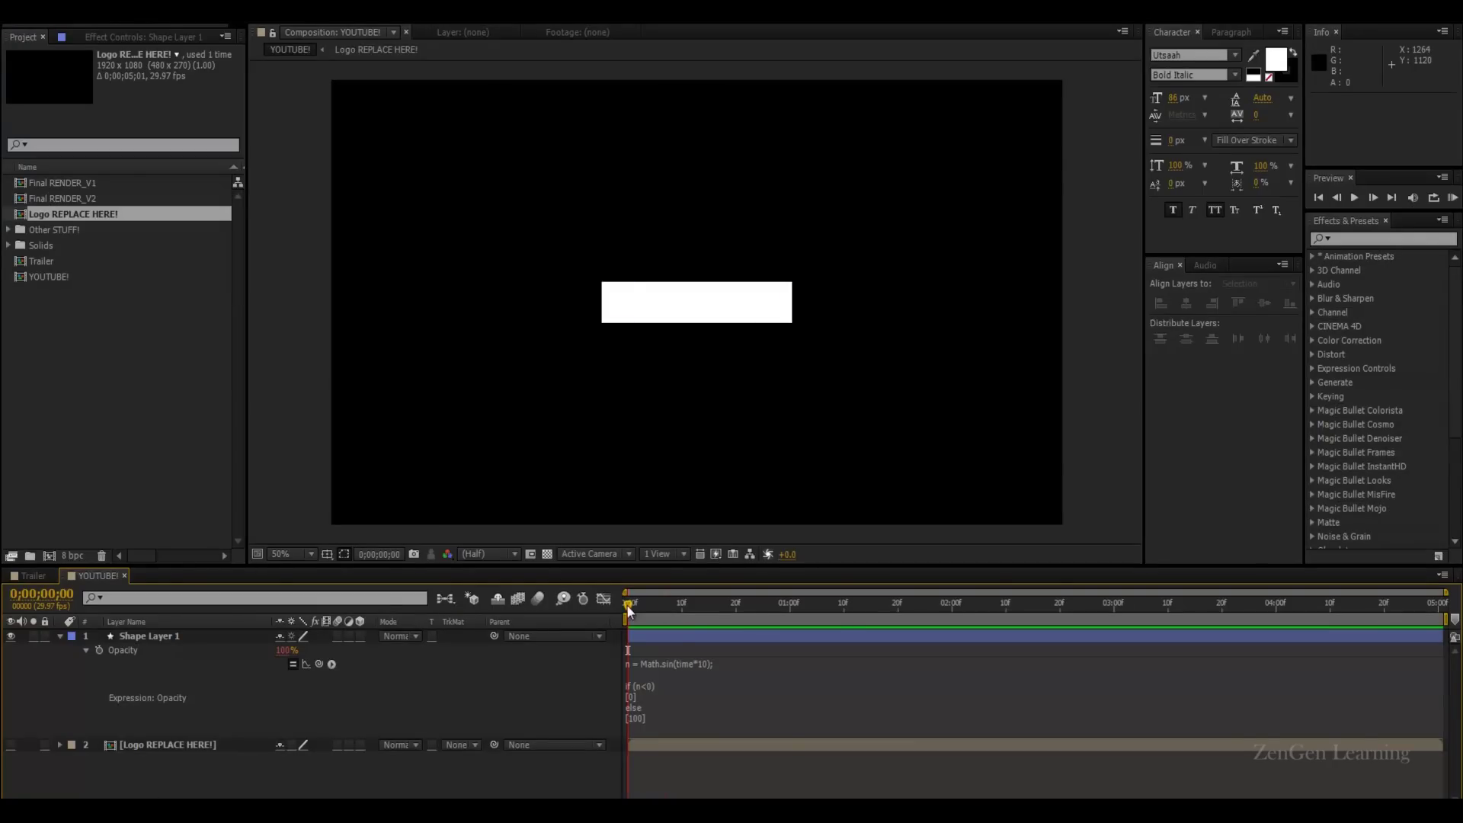
drag(628, 606, 666, 616)
key(KP_0)
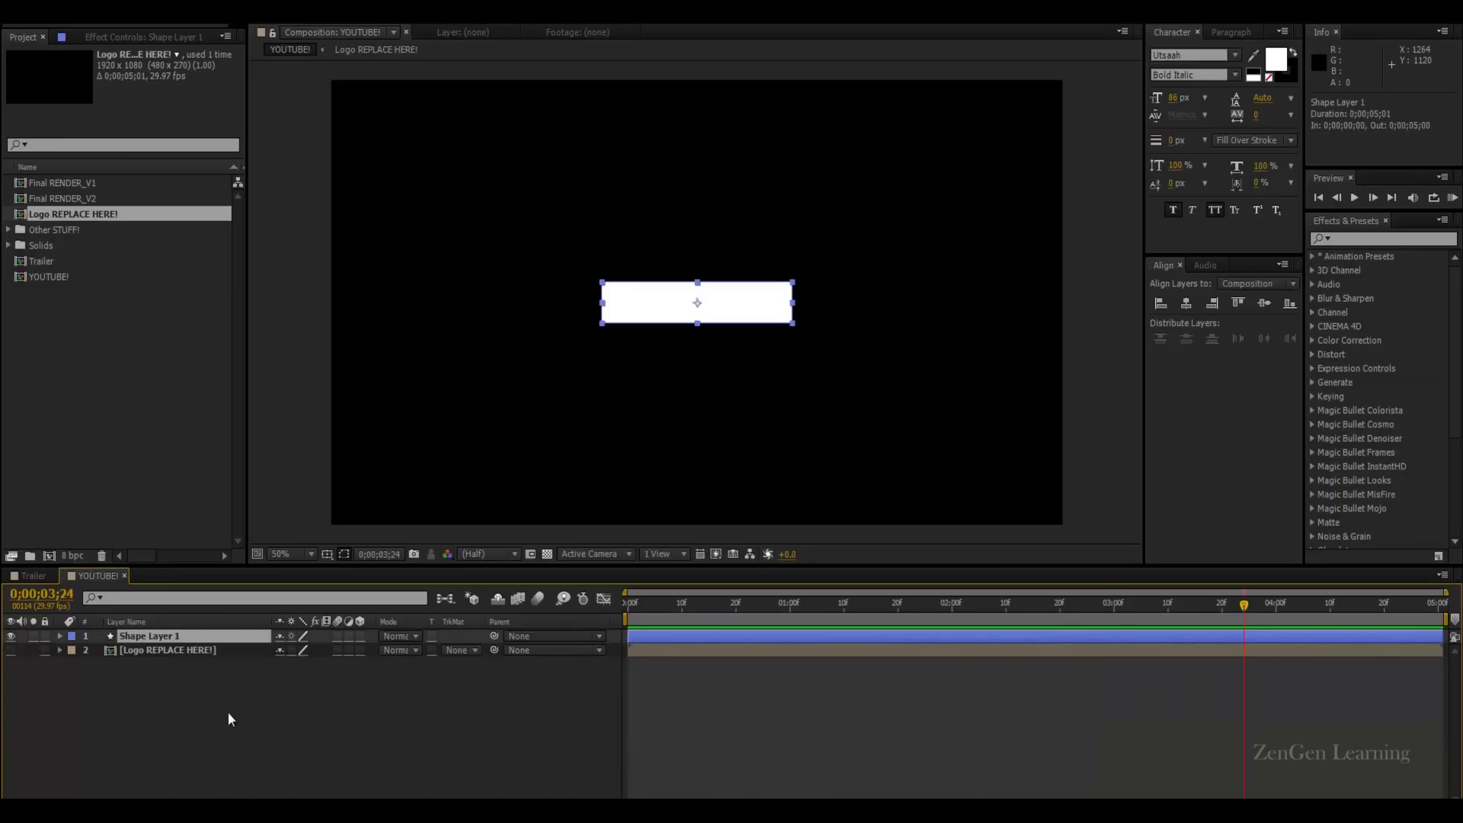
Step: Rename the shape layer to Box_01
key(Return)
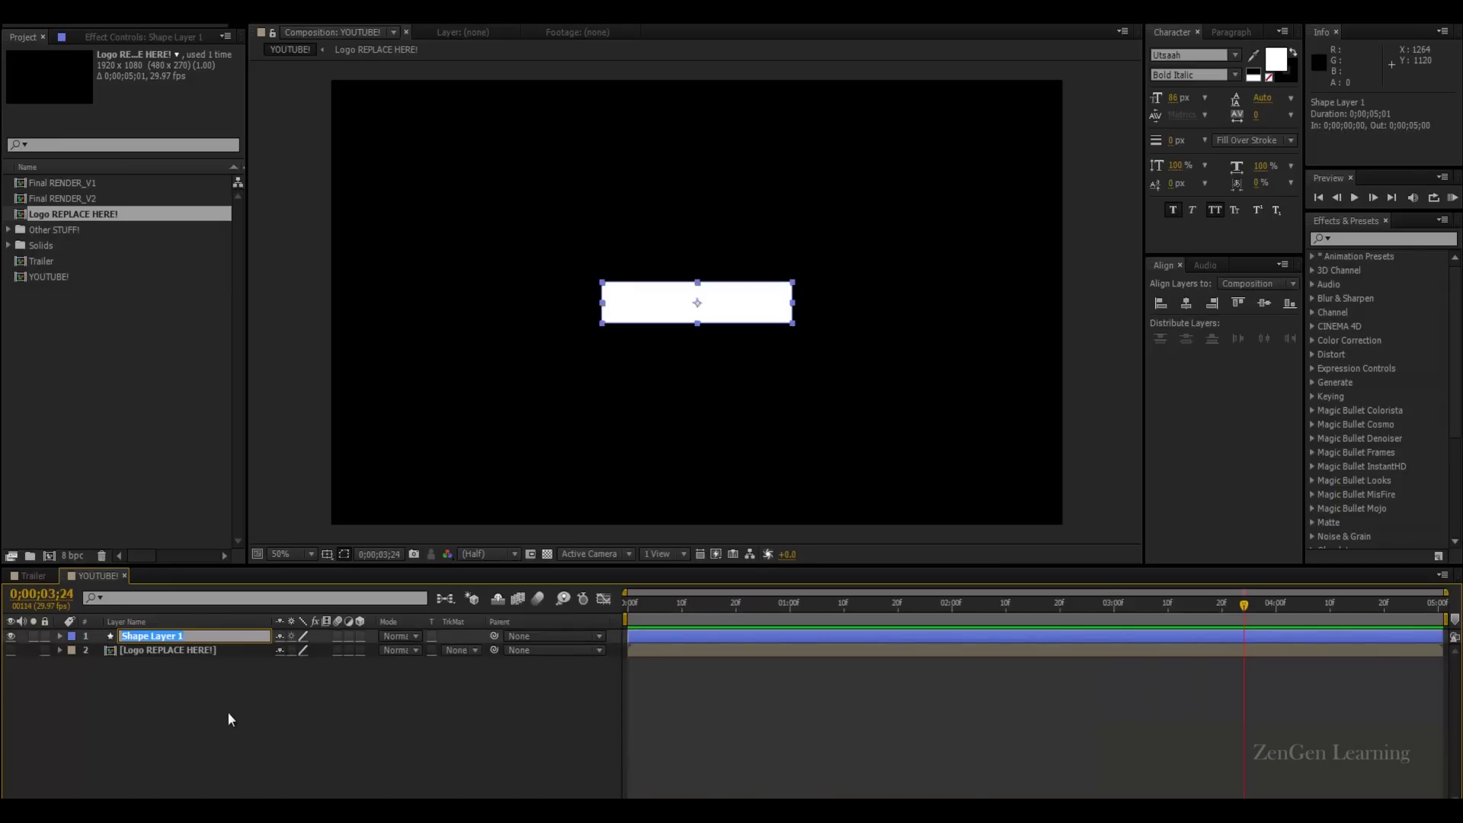
text(Box_01)
key(Return)
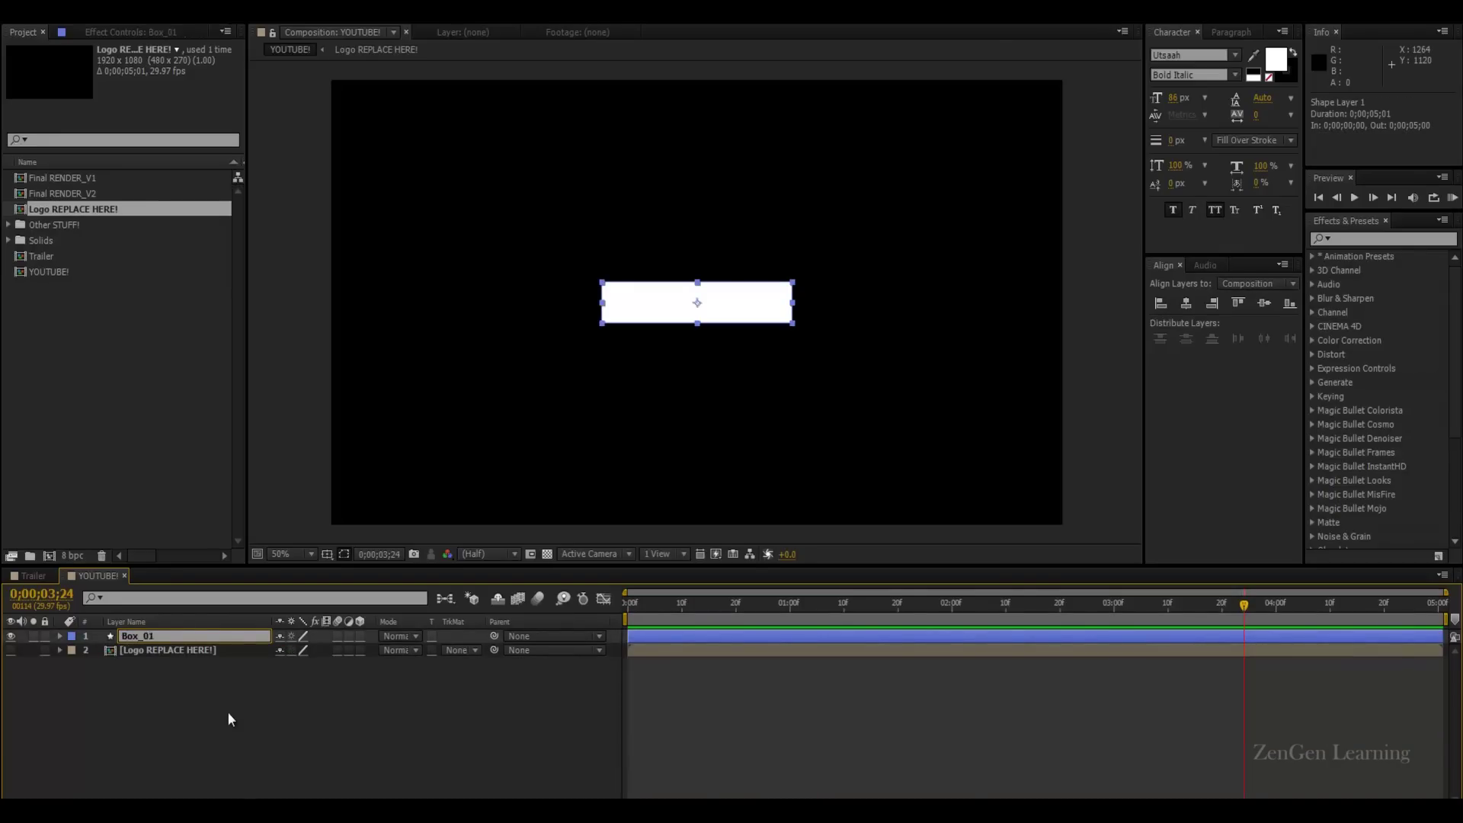
Step: Play and scrub to check Box_01 blinking, then return to the start and reselect it
key(space)
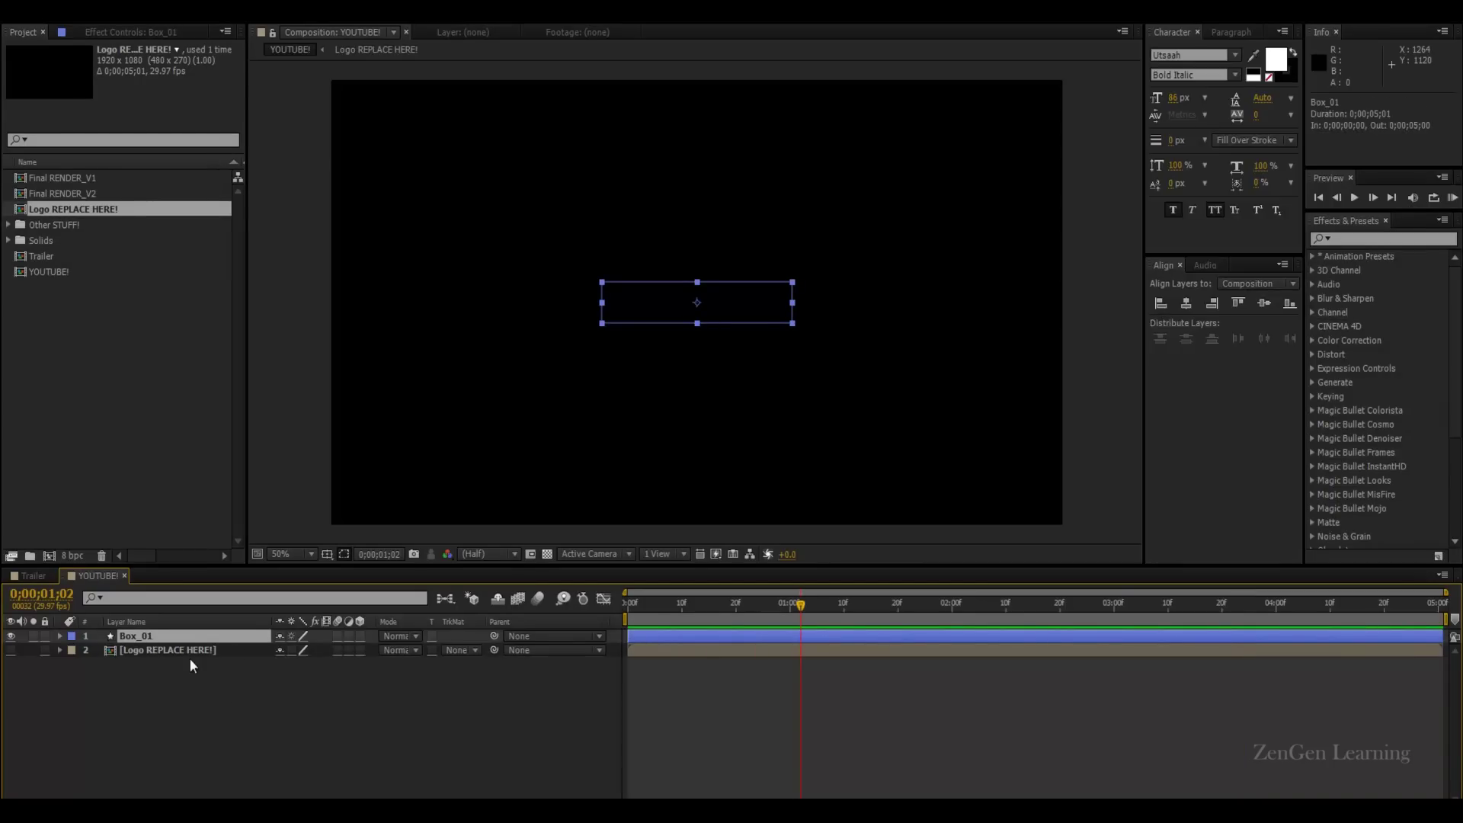
drag(649, 611, 774, 613)
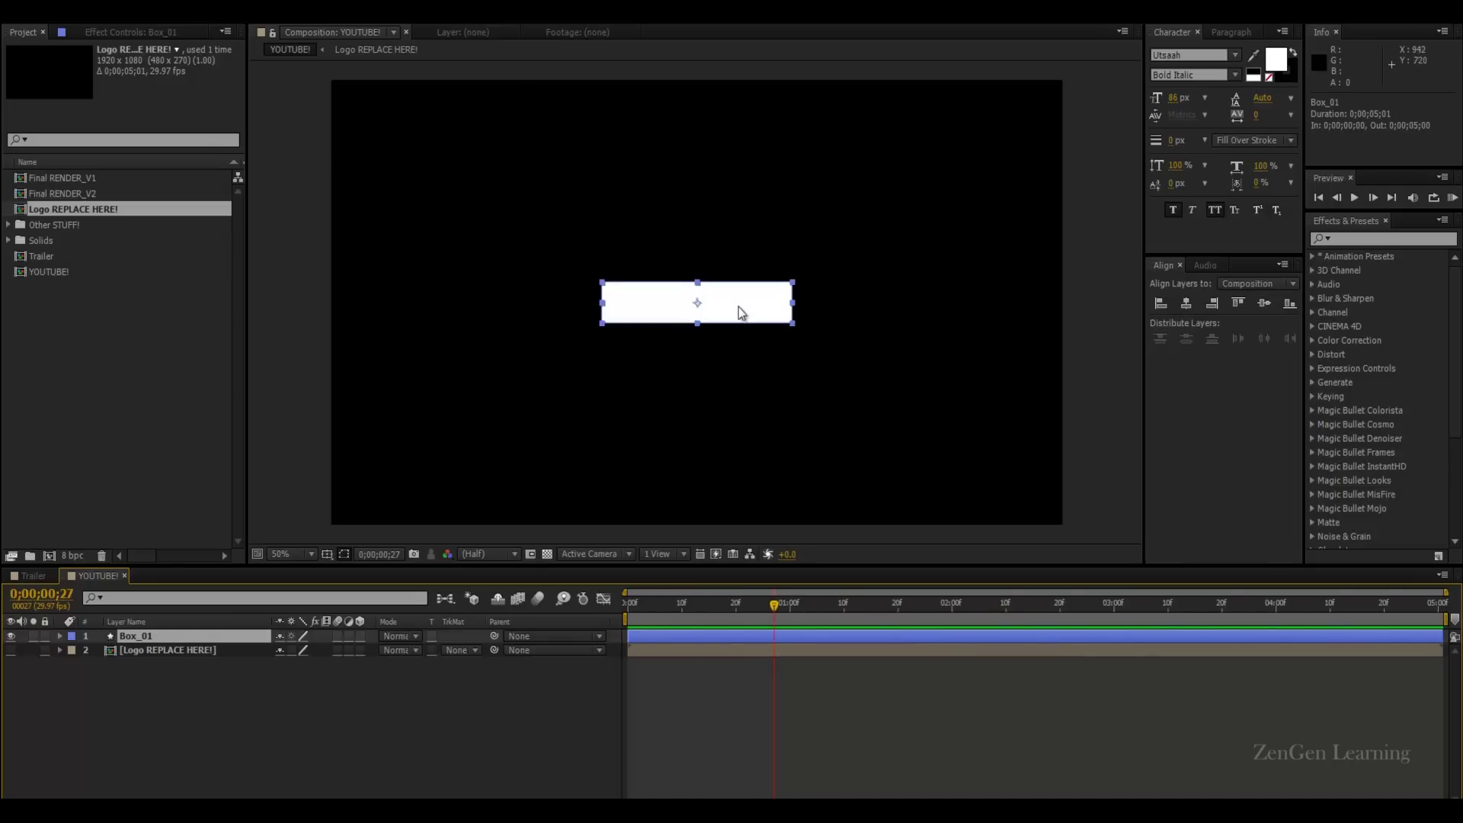
click(847, 381)
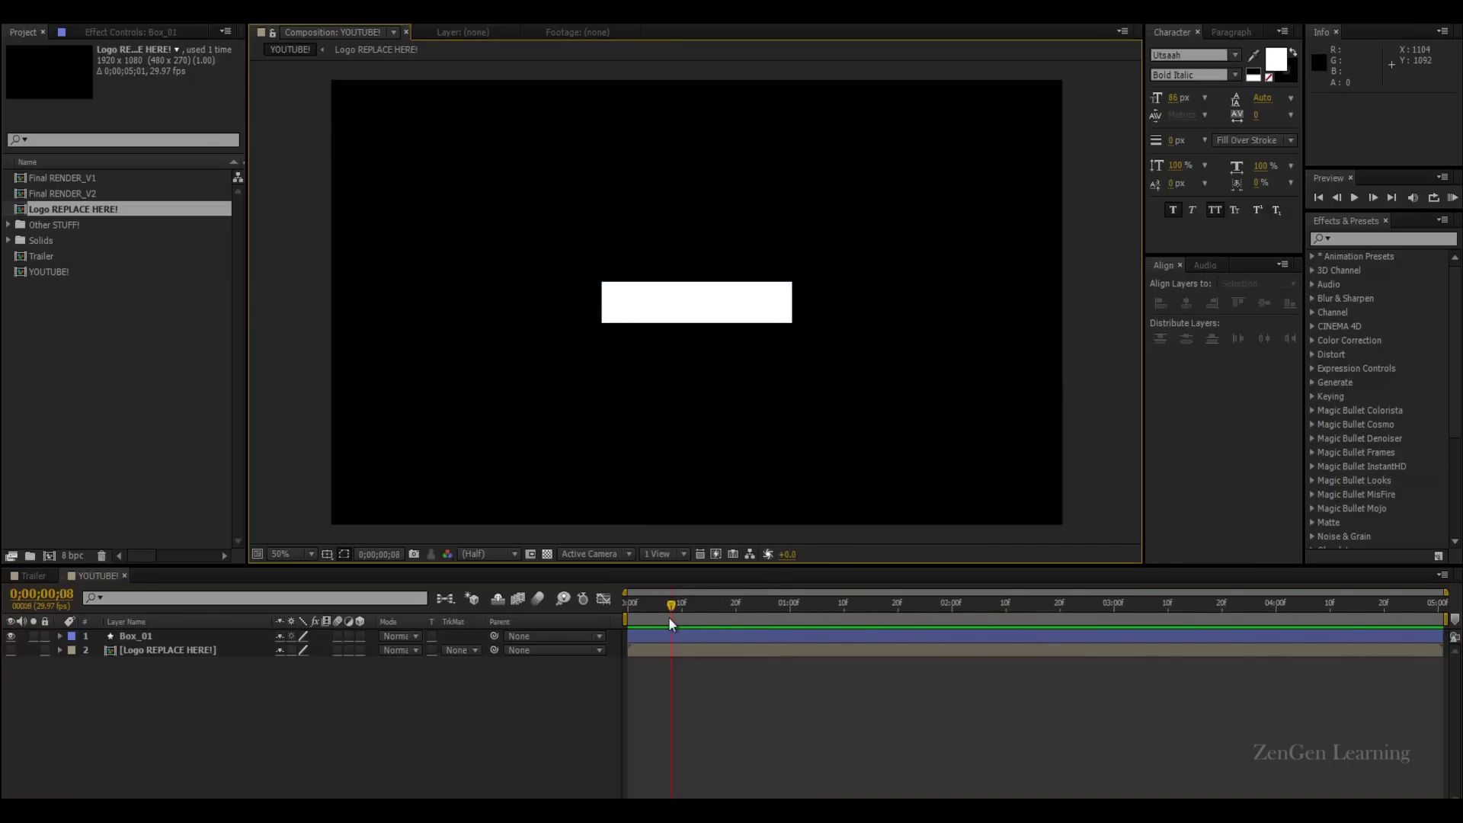
key(Home)
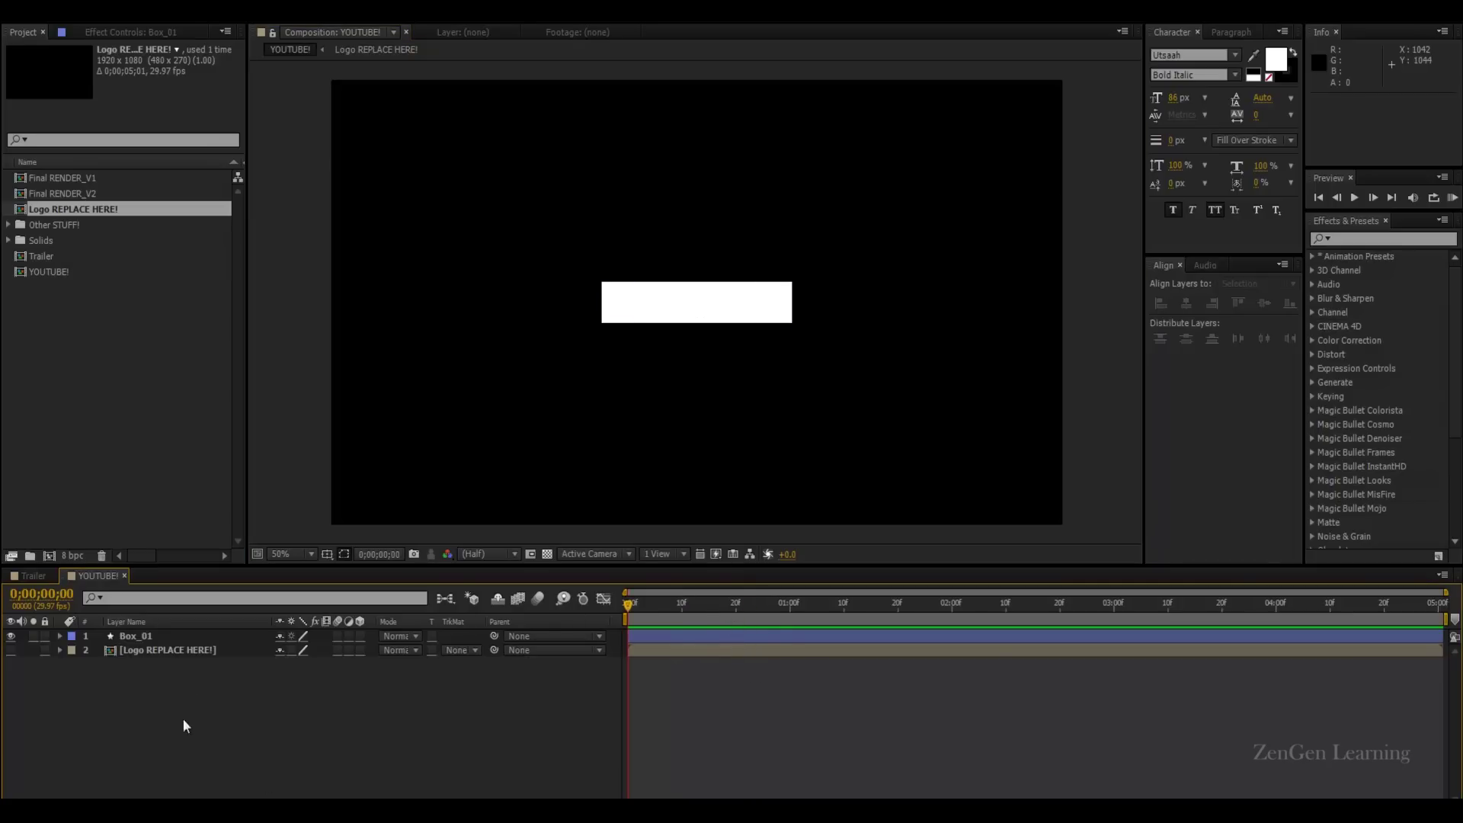
click(166, 641)
Step: Add a Position expression starting with seedRandom(index, true) and dismiss the error message
key(p)
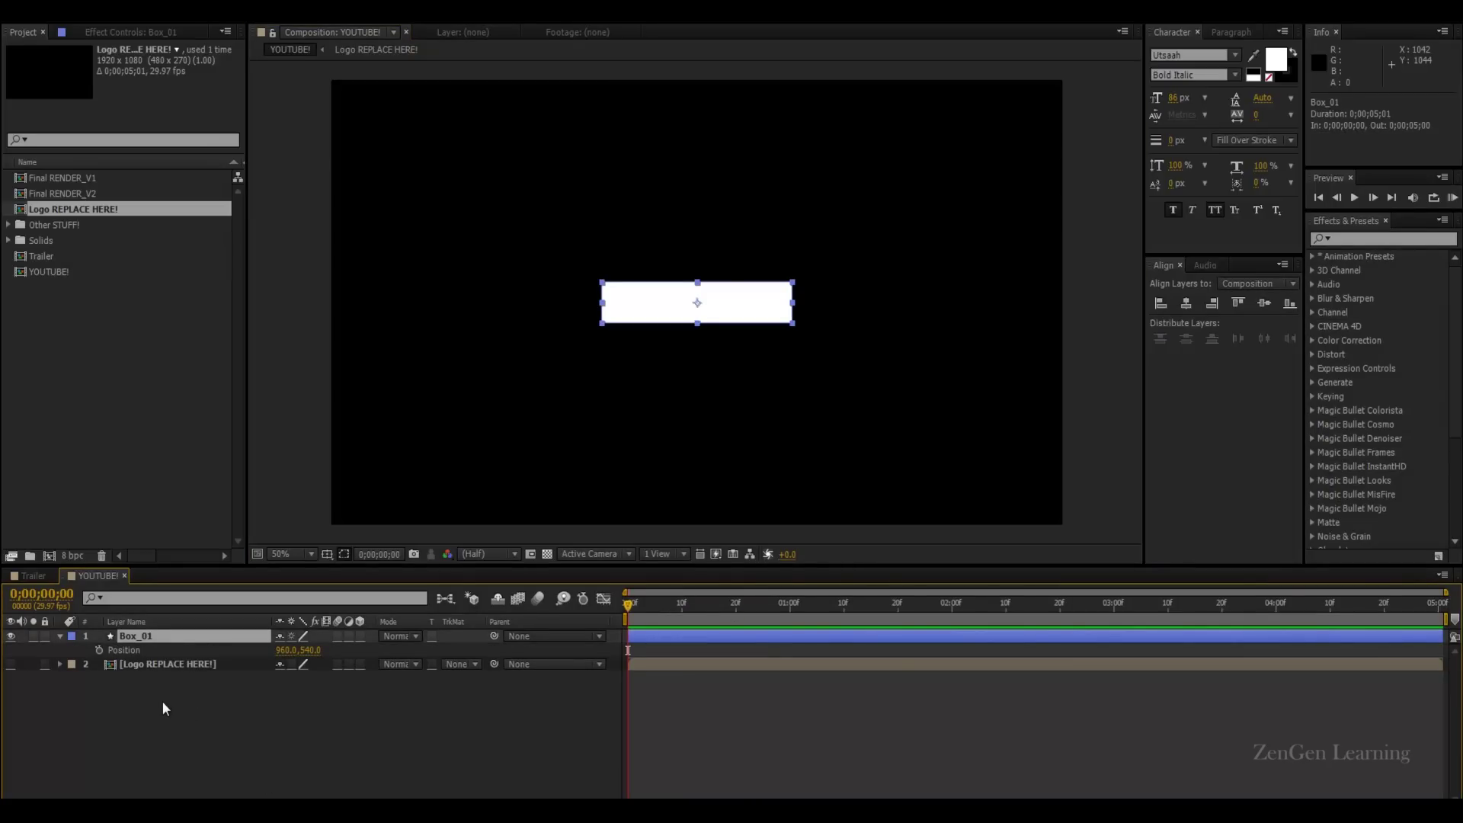
alt+click(99, 652)
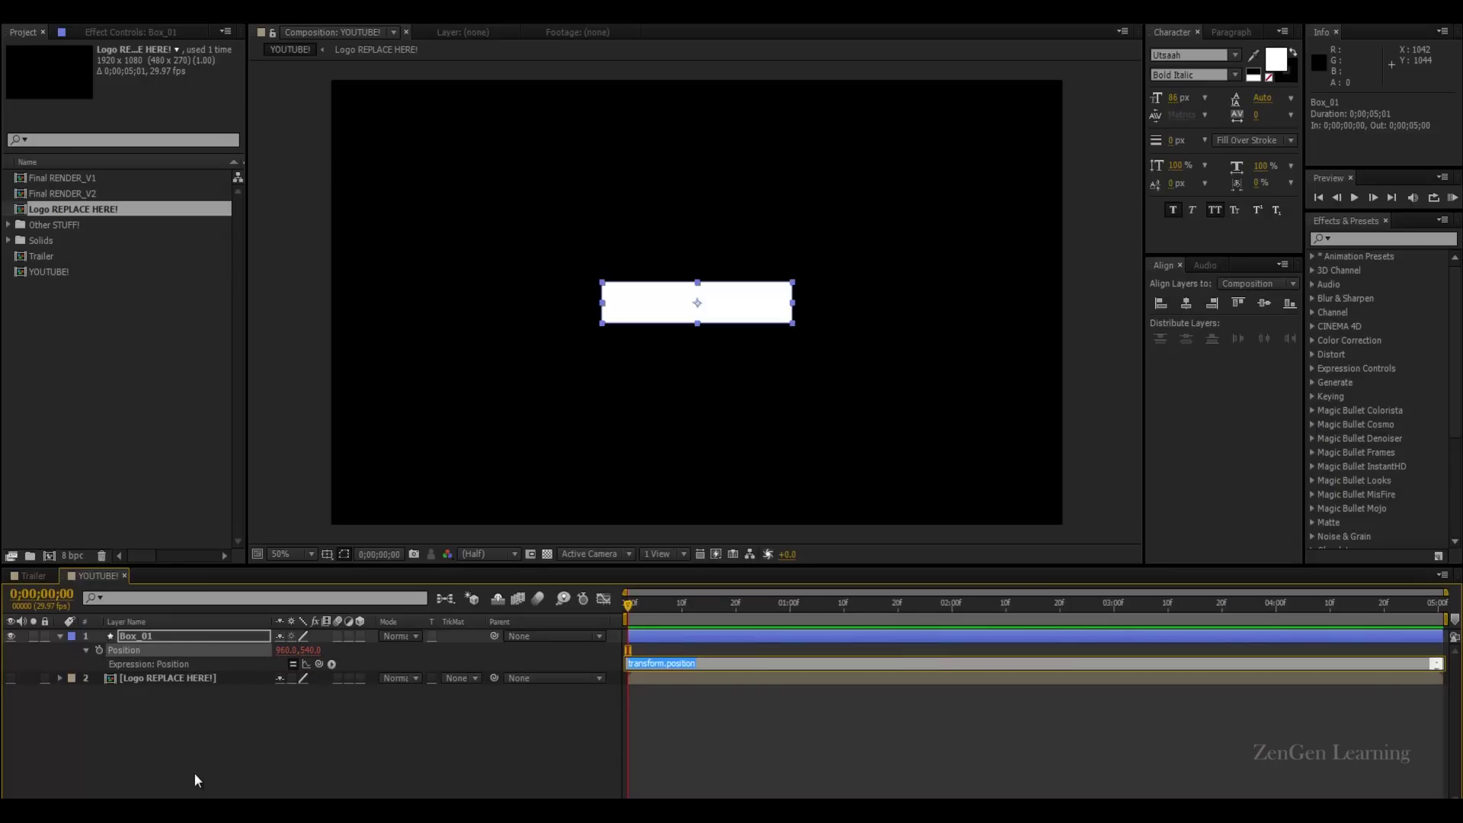
text(wiggle)
key(ctrl+a)
text(seedRandom)
text(dex, true))
key(Return)
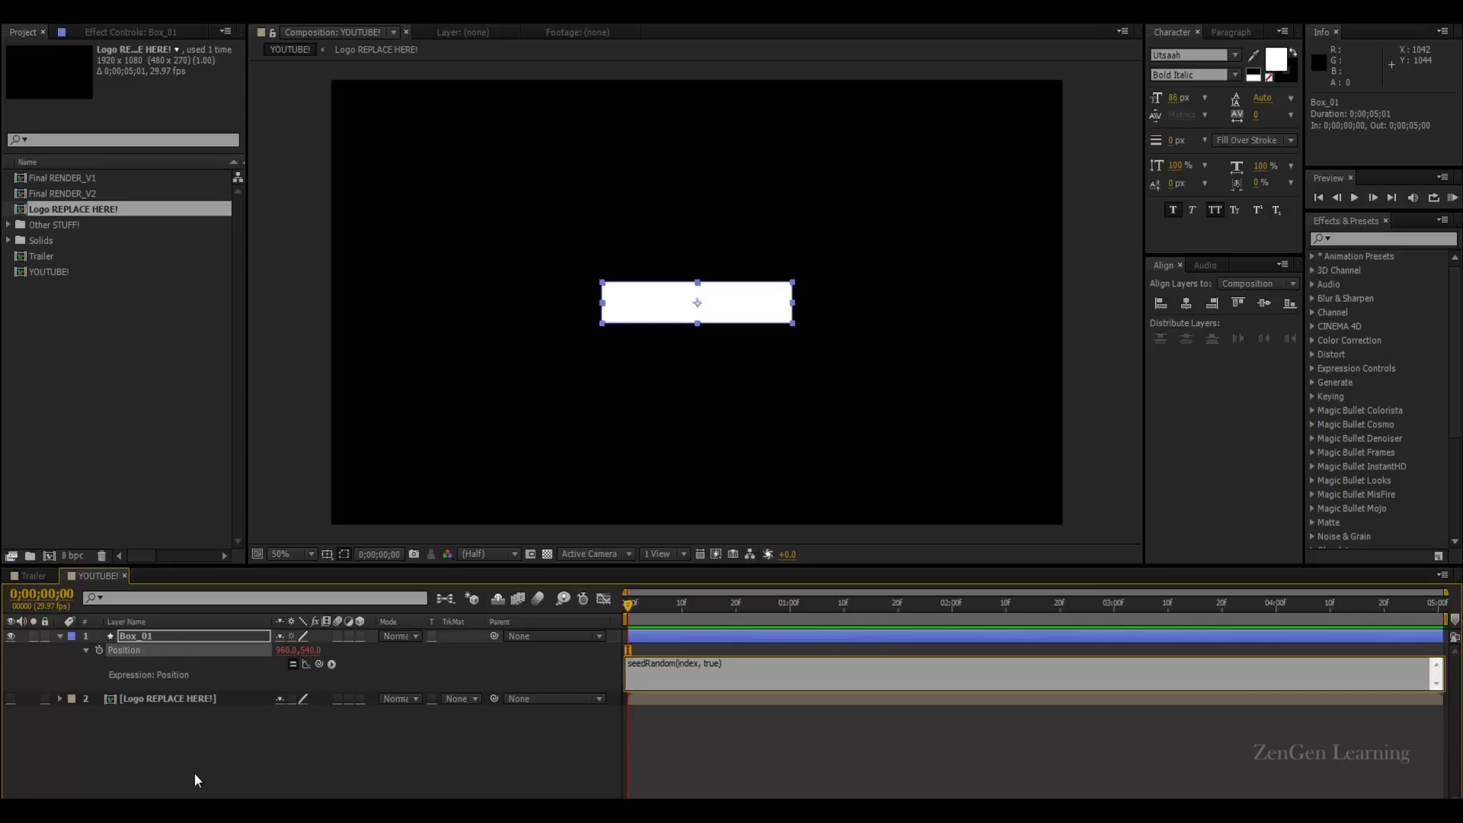
key(shift+Left)
key(shift+Left)
key(shift+Left)
key(shift+Left)
key(shift+Left)
key(shift+Left)
key(shift+Left)
key(shift+Left)
key(shift+Left)
key(shift+Left)
key(shift+Left)
key(shift+Left)
key(shift+Left)
key(KP_Enter)
click(889, 458)
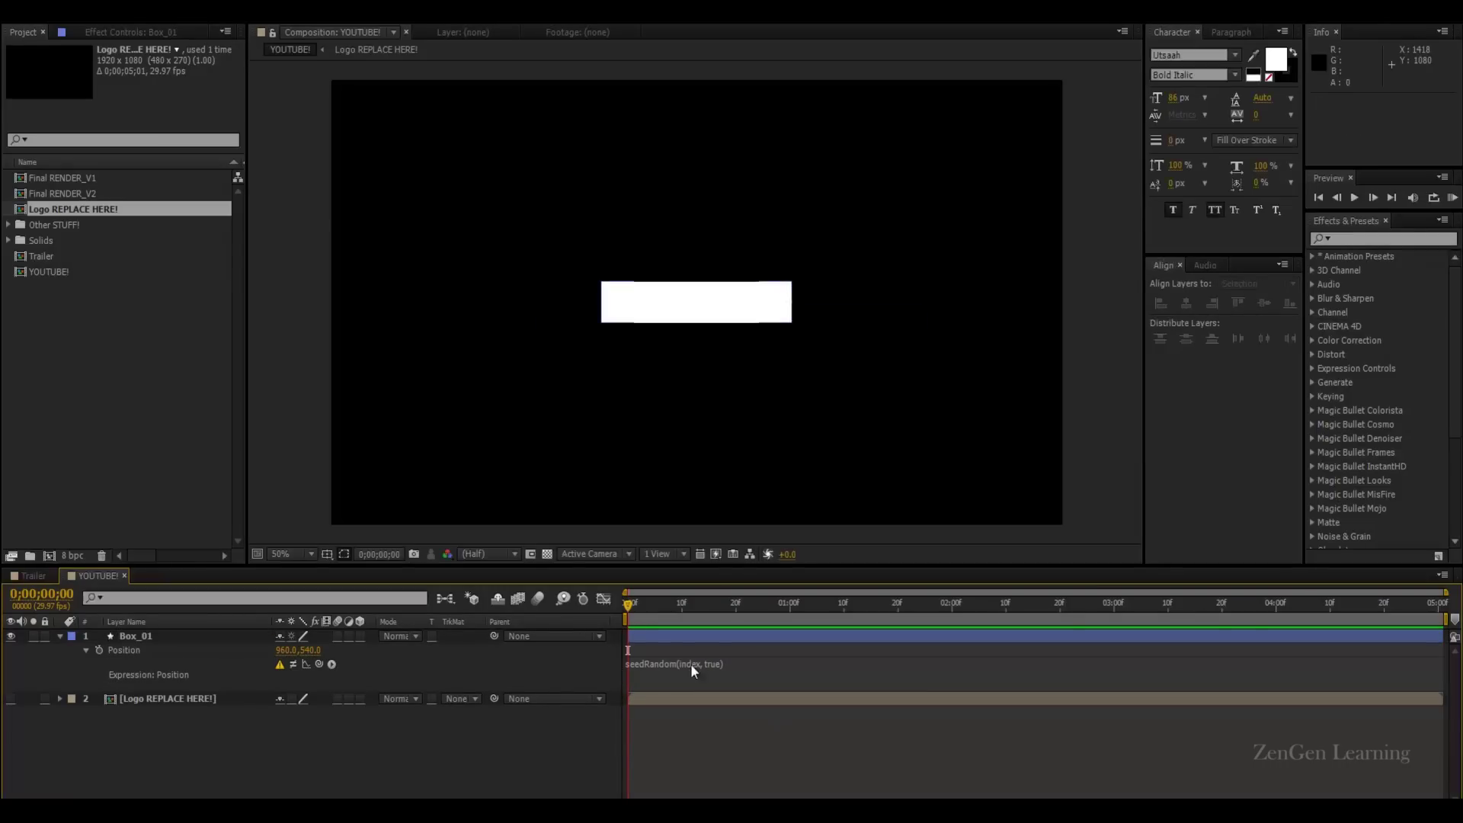
Step: Add a second expression line wiggle(3,1500) and commit it
click(693, 668)
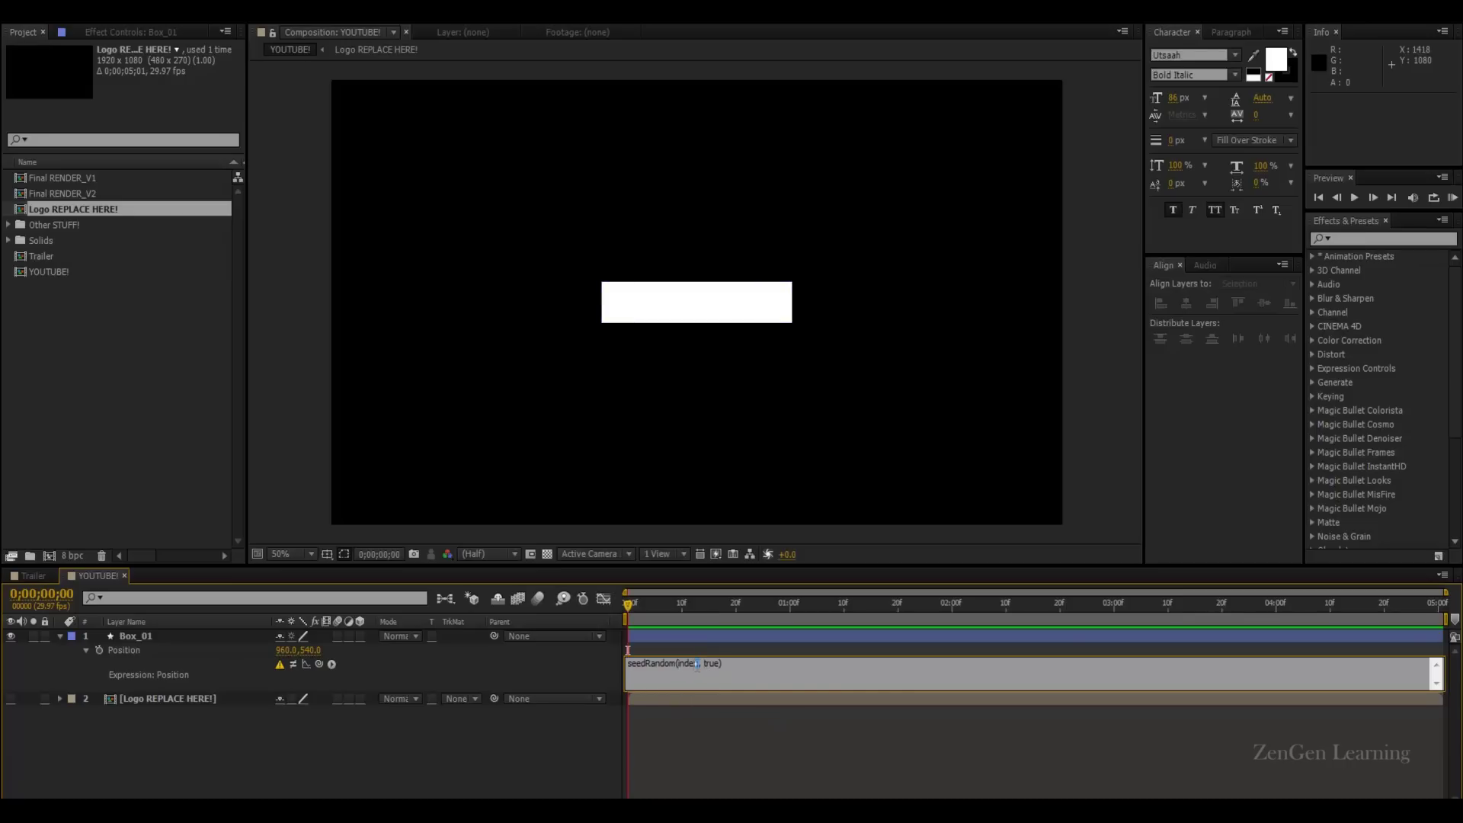
drag(697, 665, 679, 668)
click(750, 661)
key(Return)
text(wiggle)
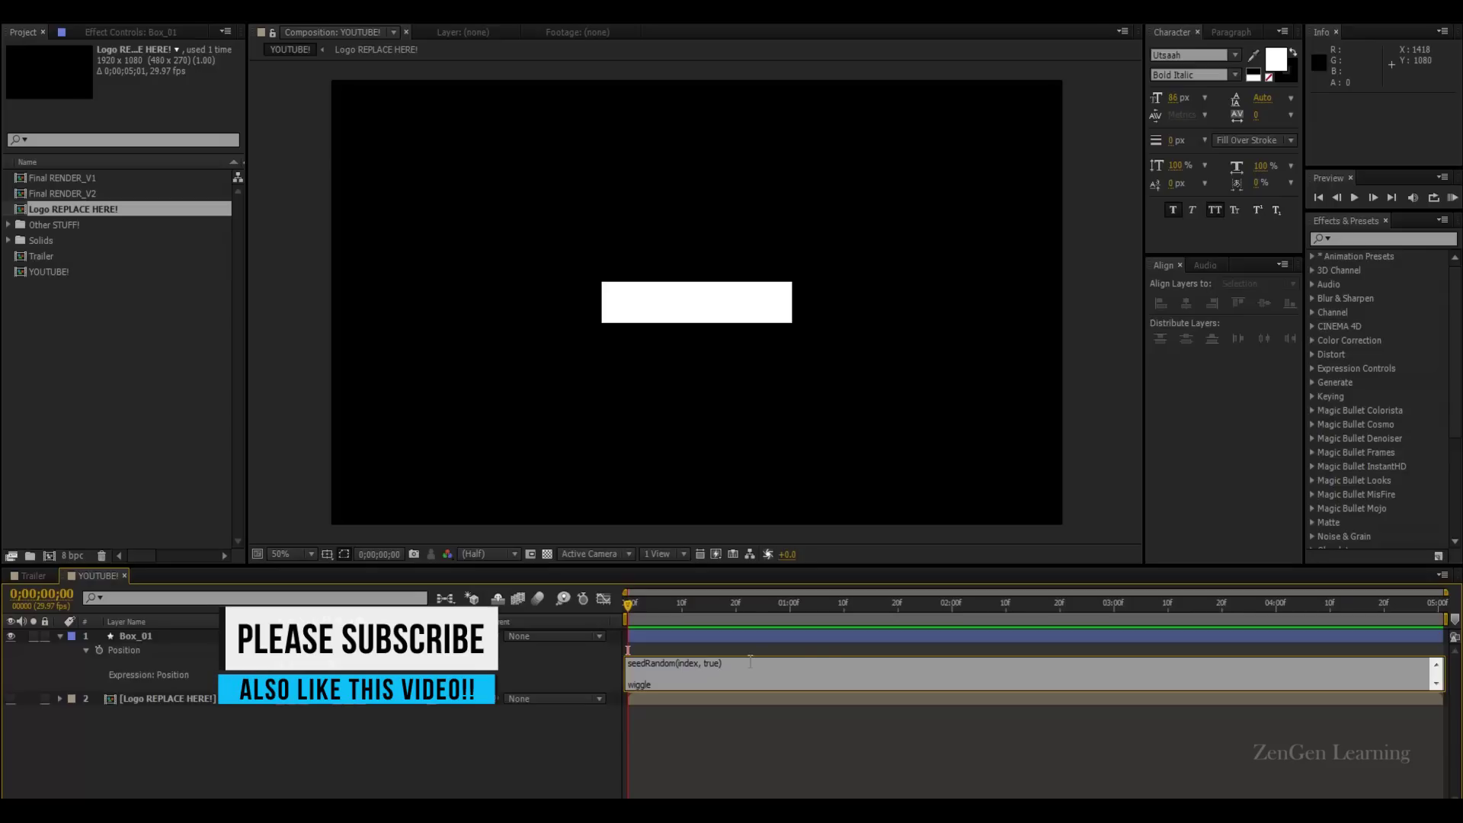
text((3,150)
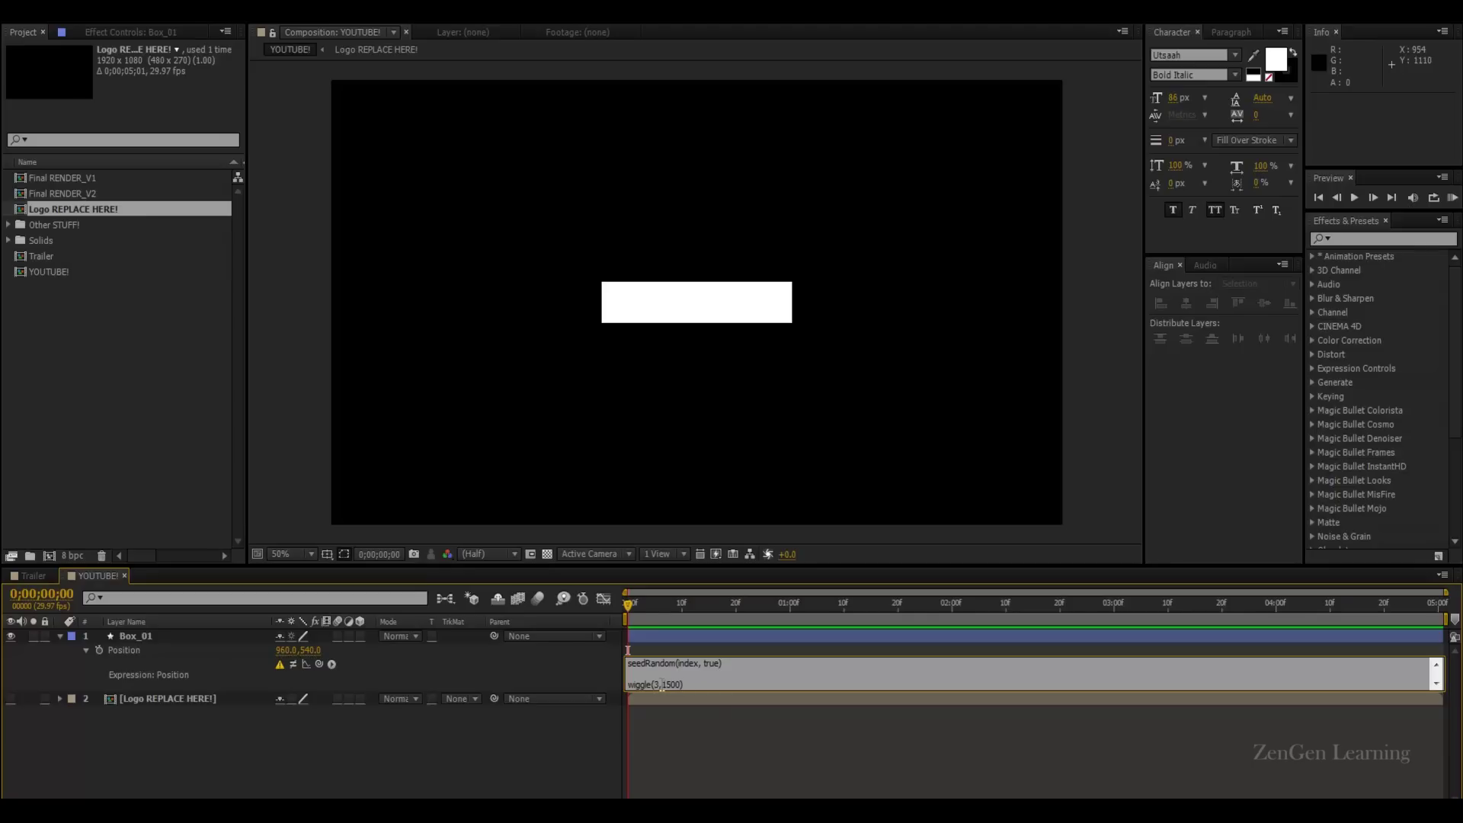
drag(663, 684, 680, 686)
click(692, 752)
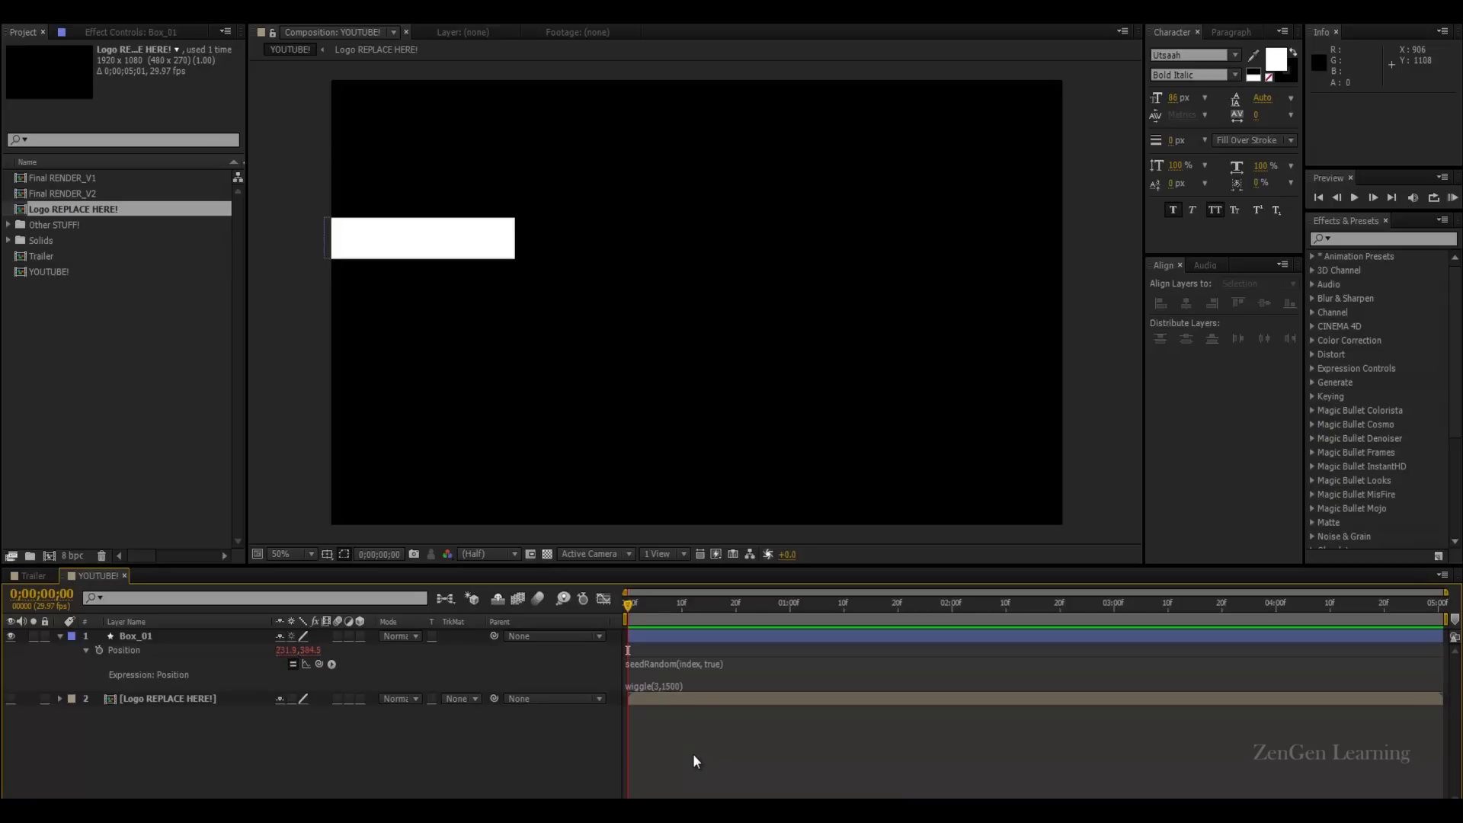
Step: Preview and scrub the timeline to watch Box_01 jump around randomly
key(space)
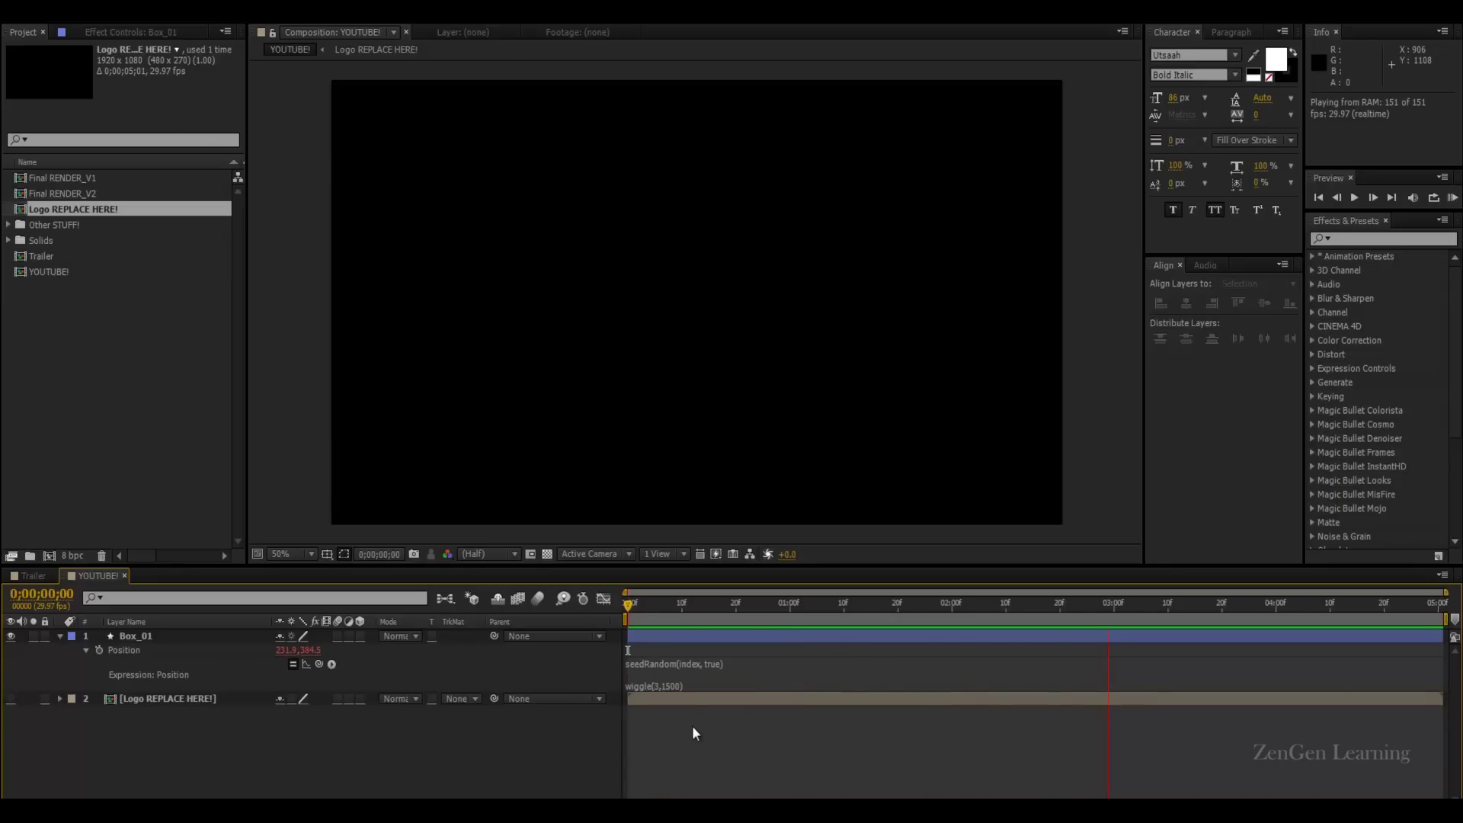
click(867, 605)
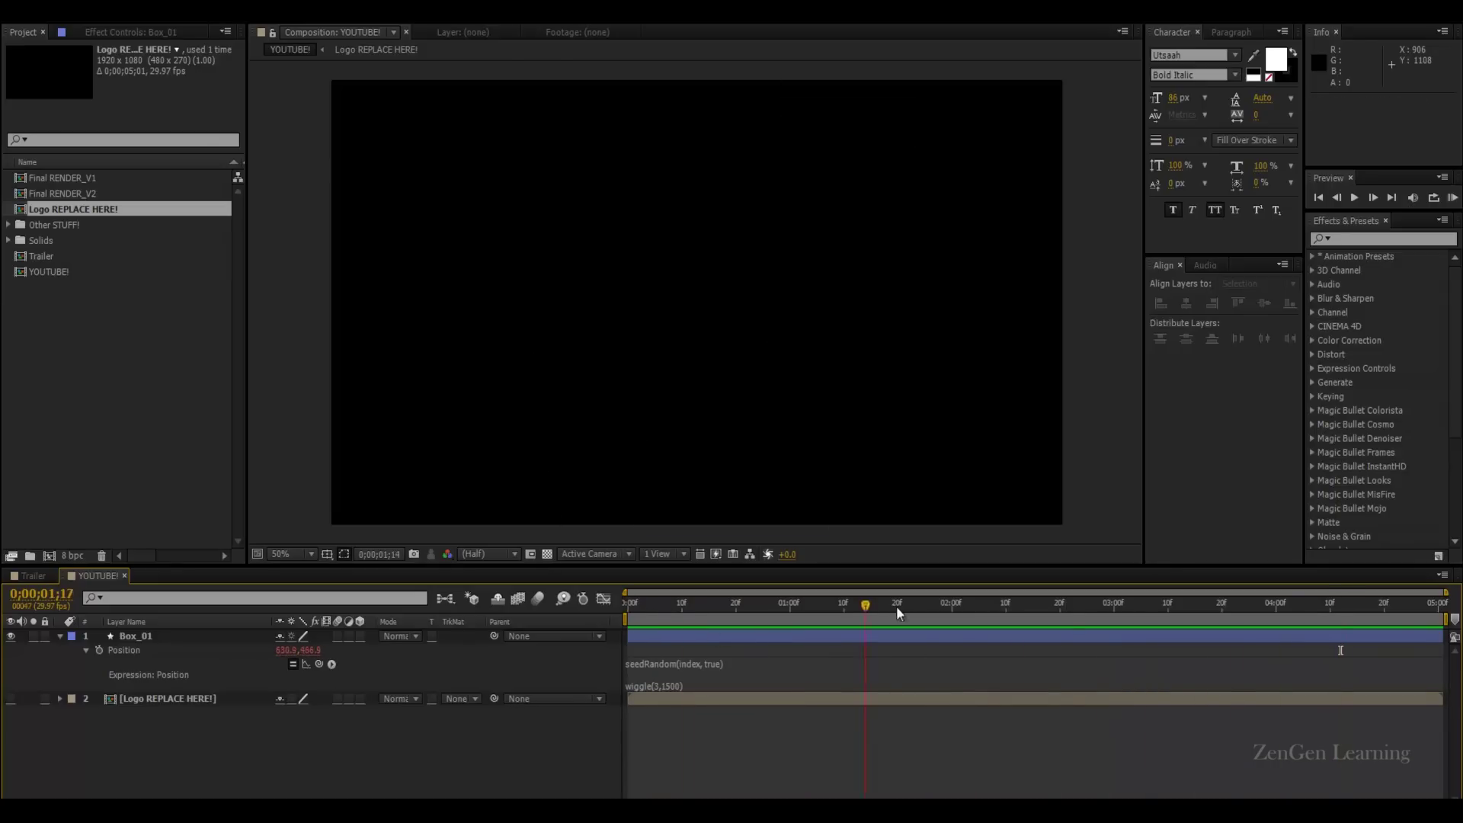
drag(897, 611, 1056, 613)
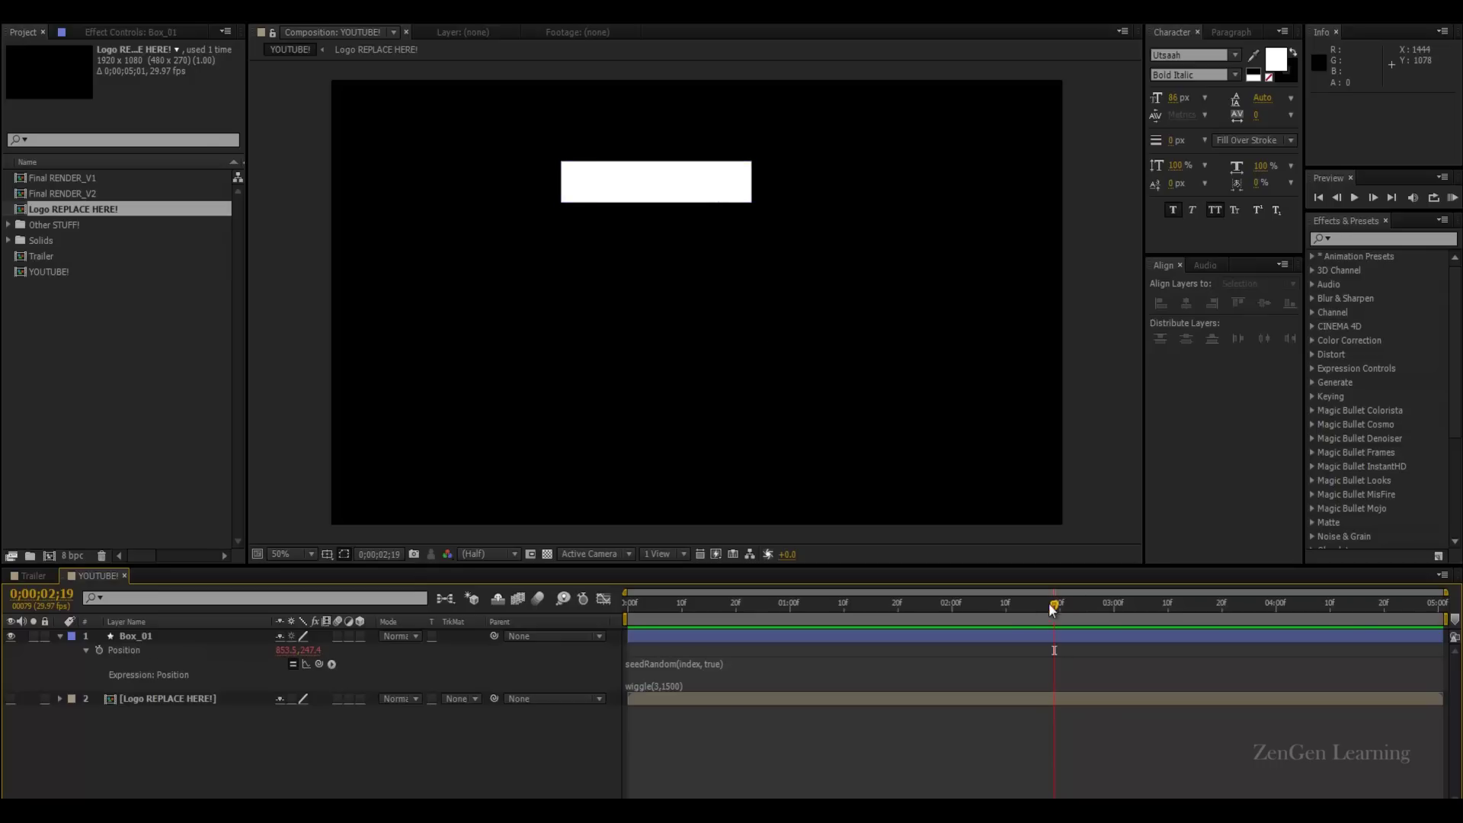
mouse_move(1051, 610)
mouse_down()
mouse_move(757, 614)
mouse_move(1046, 632)
mouse_up()
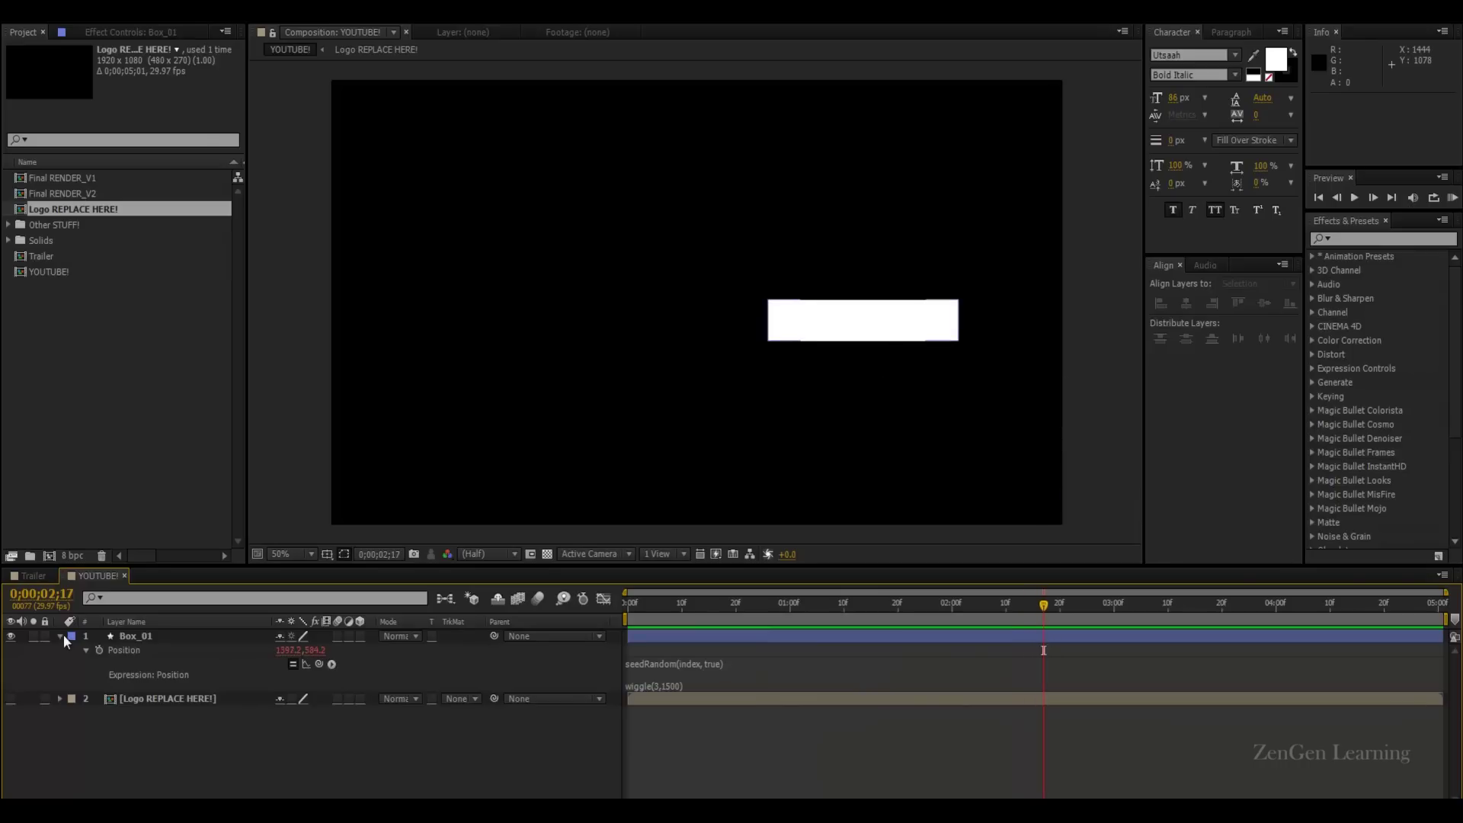
Step: Give Rectangle Path 1's Size property the expression wiggle(2,250)
click(143, 635)
key(s)
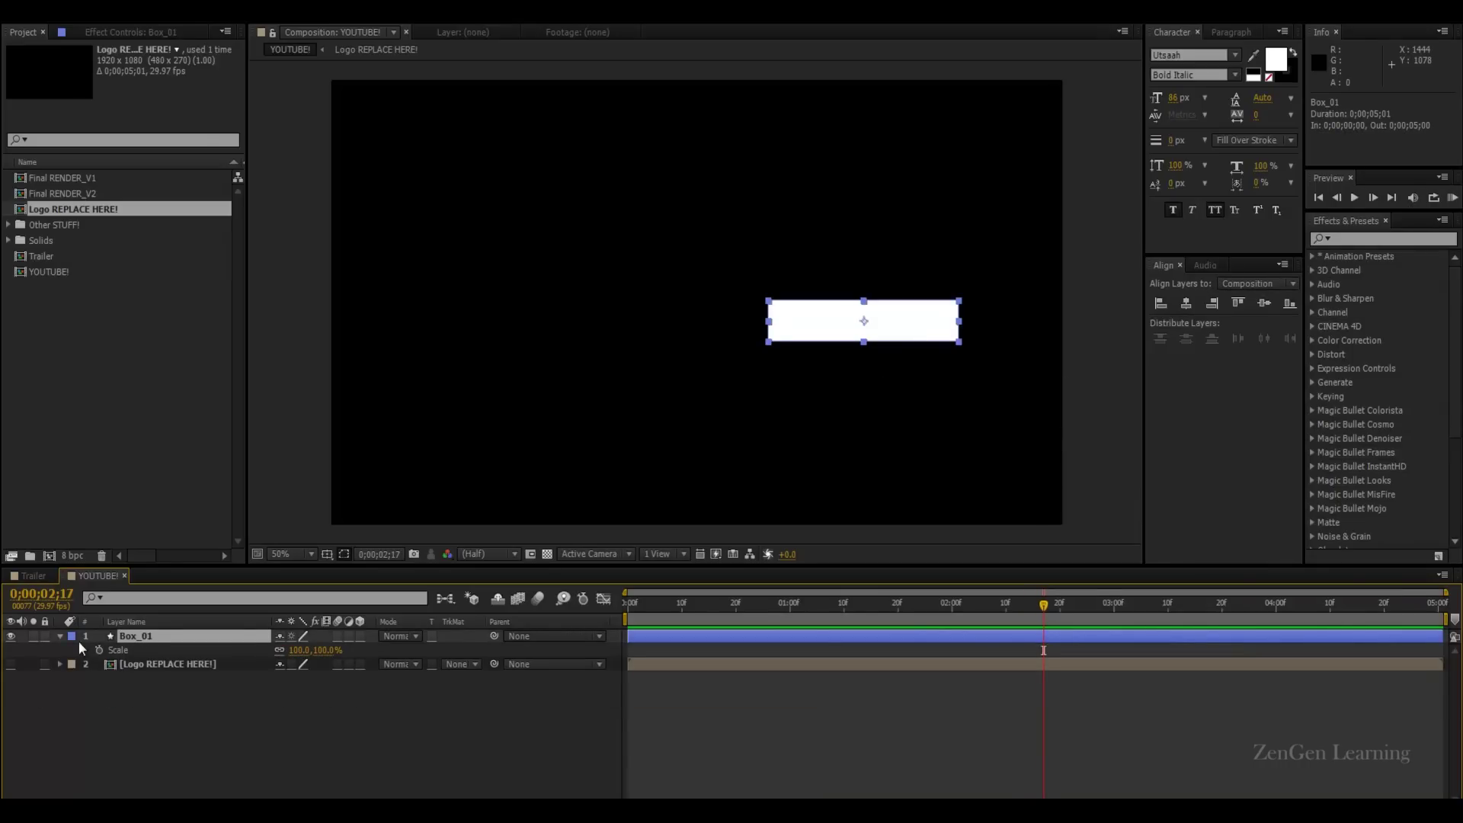
click(60, 636)
click(60, 636)
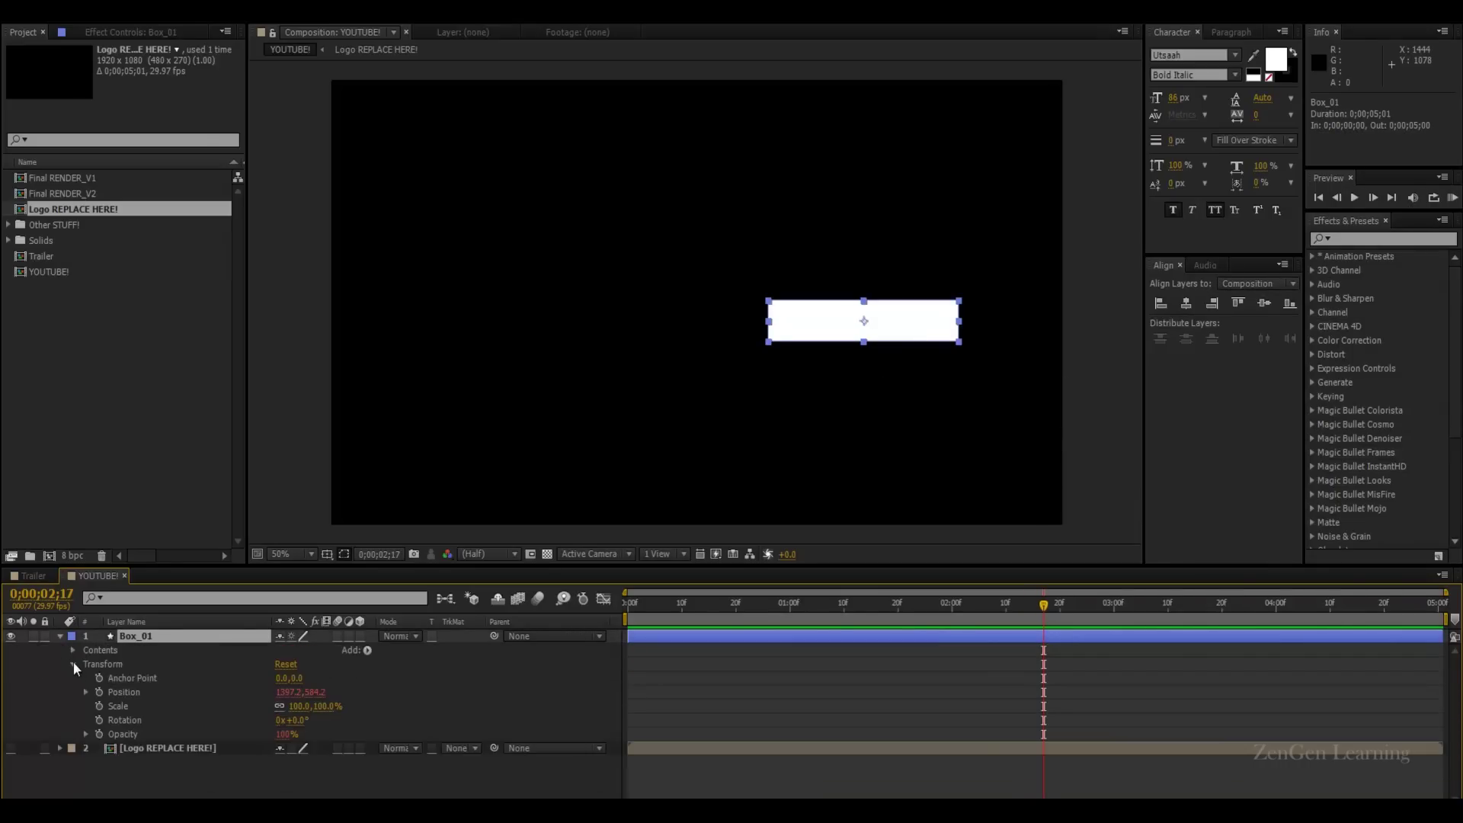
click(74, 664)
click(74, 651)
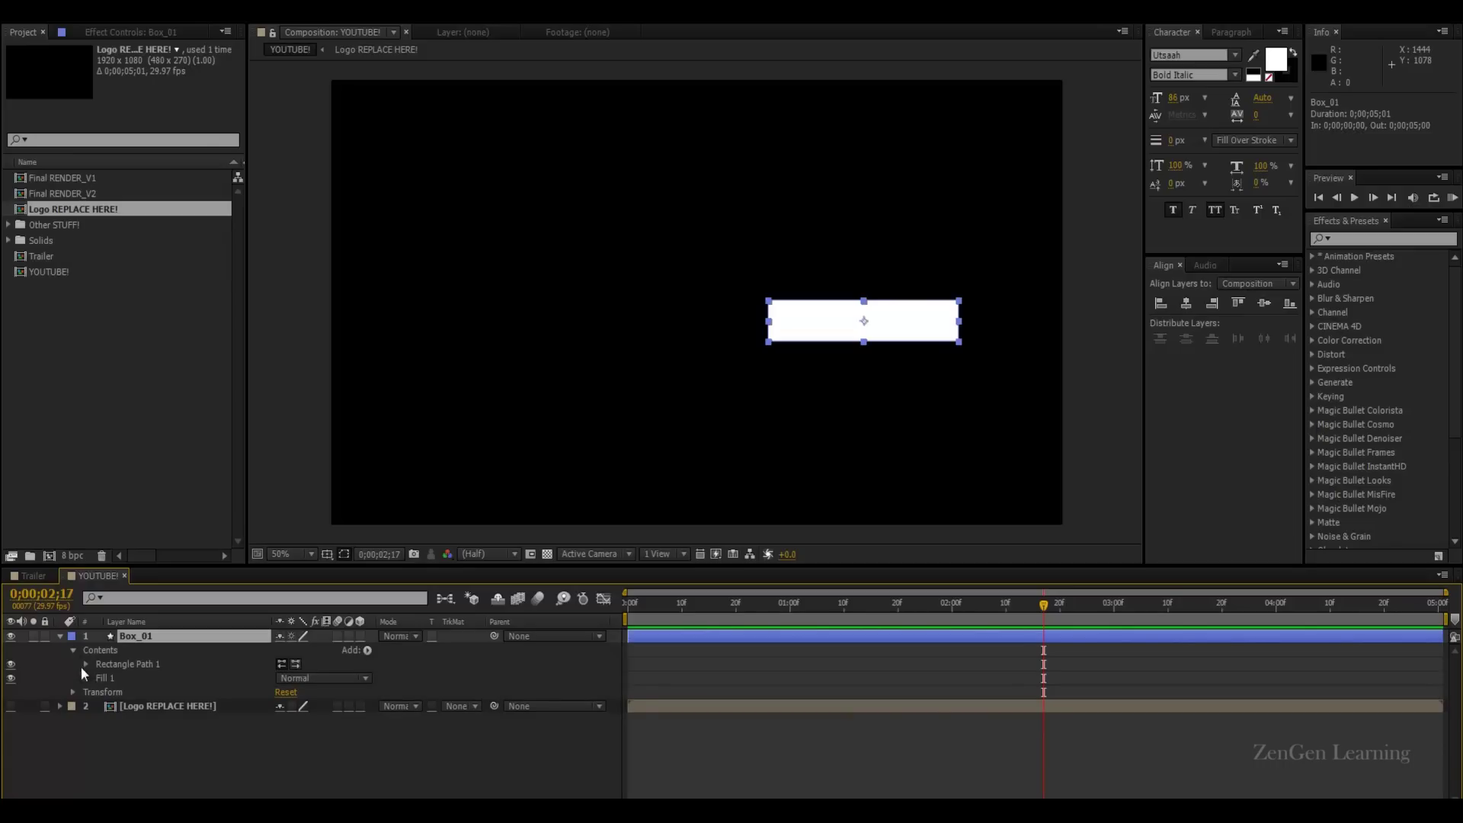
click(86, 664)
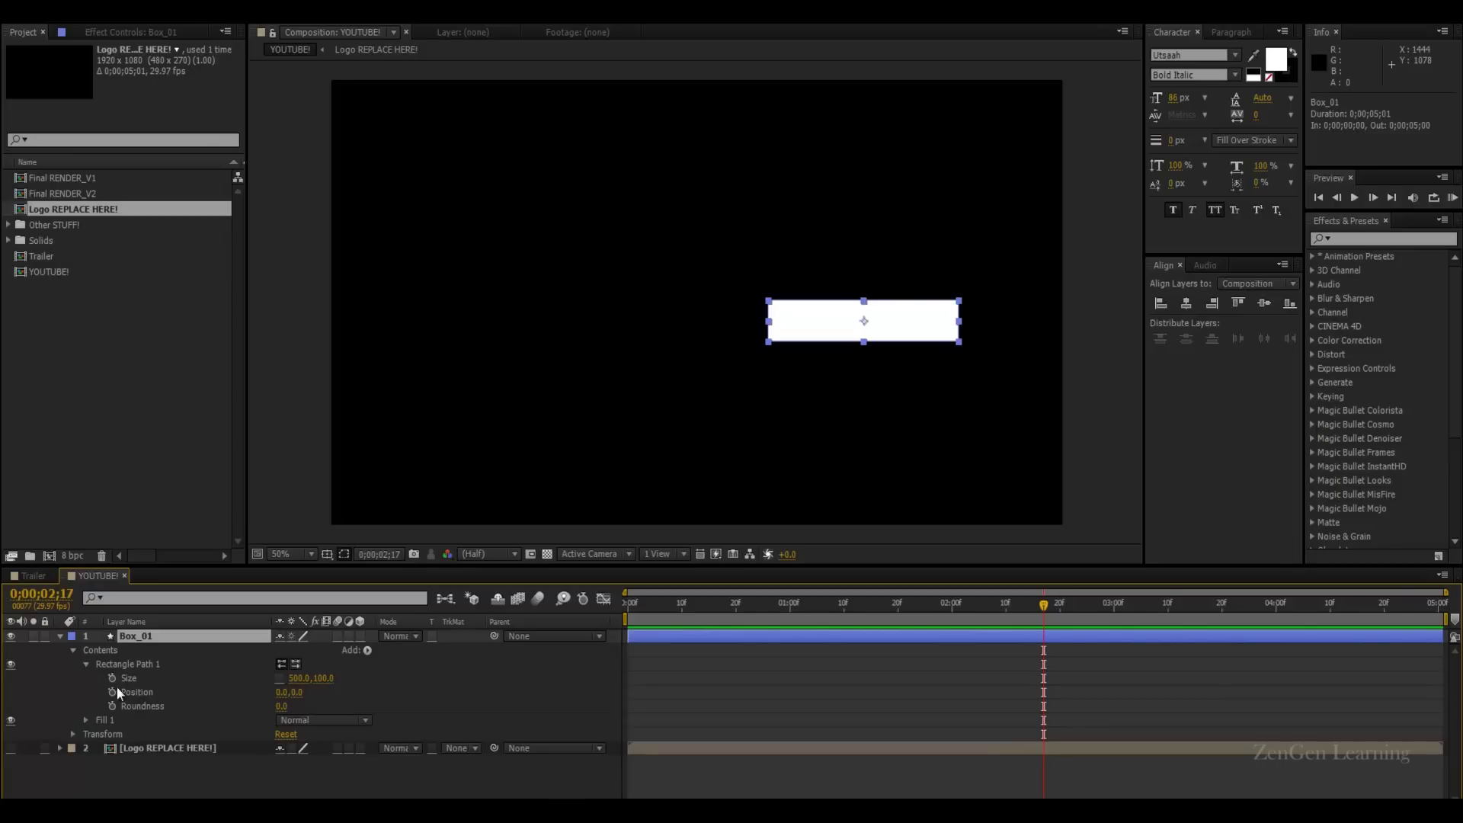
alt+click(112, 678)
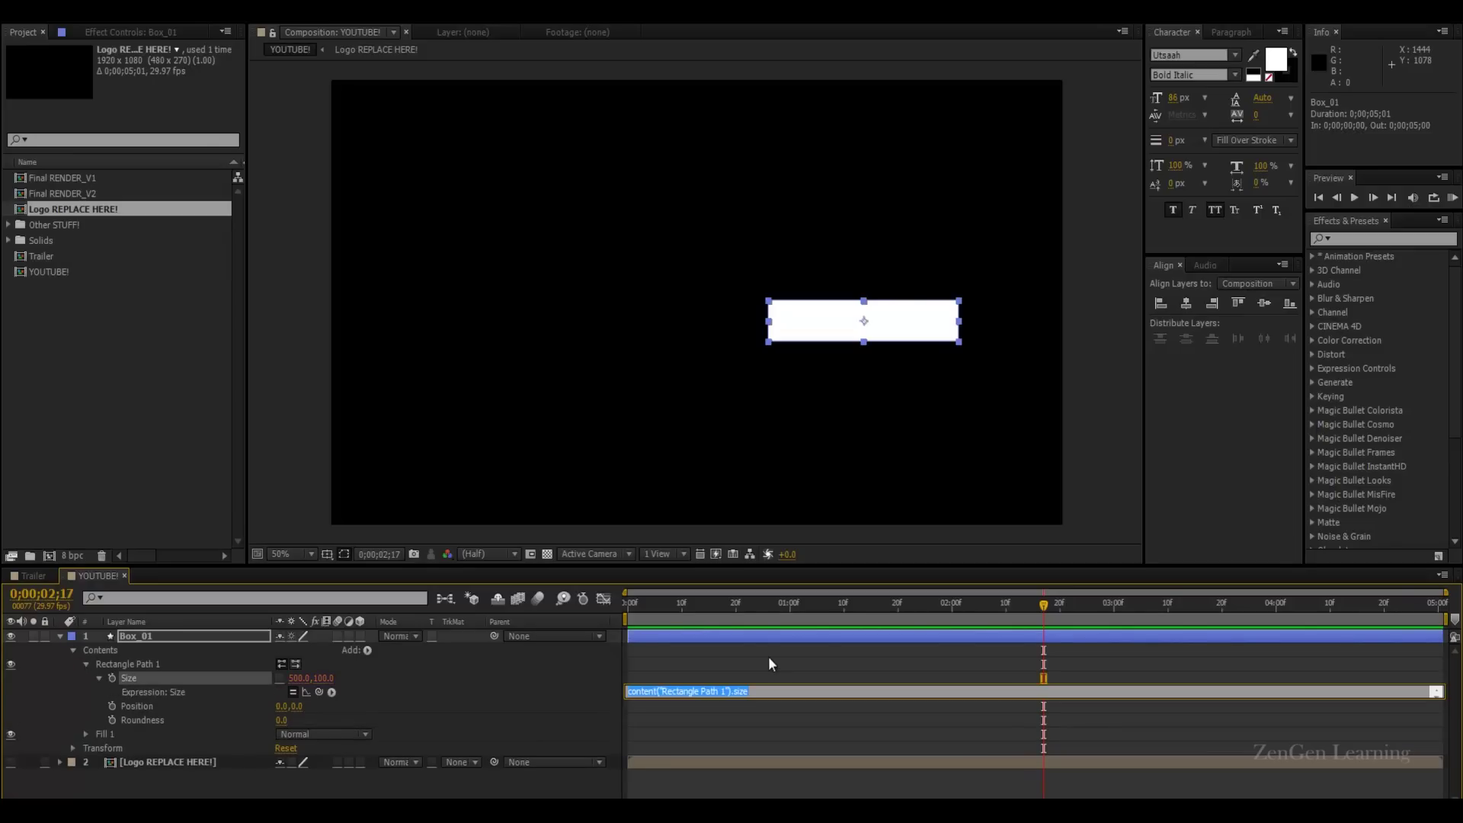
text(wiggle(2,250))
key(KP_Enter)
Step: RAM-preview the resizing box, return to 0;00;02;16, collapse Box_01 and reselect it
key(KP_0)
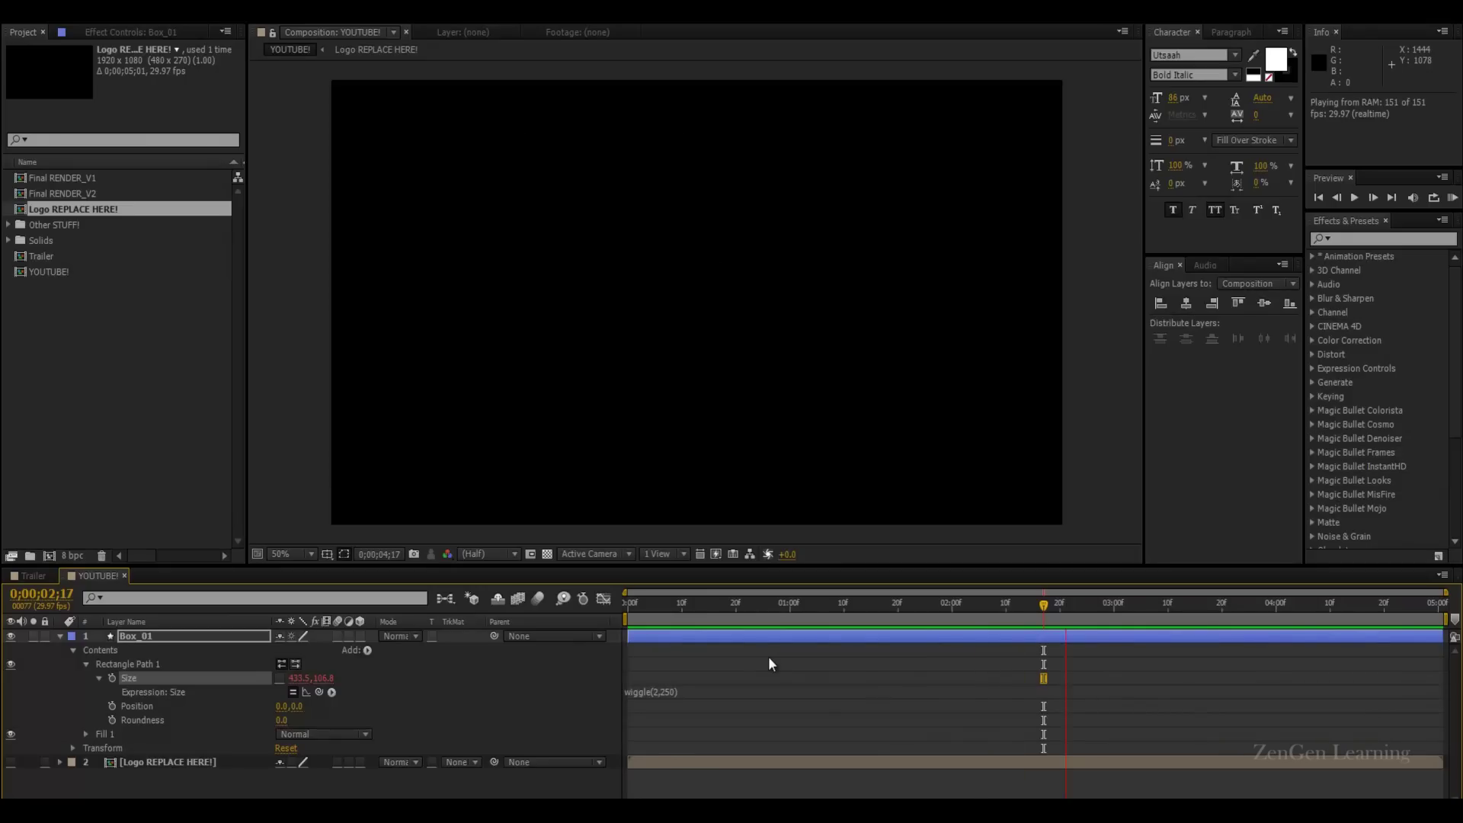
key(space)
drag(1243, 607, 1039, 601)
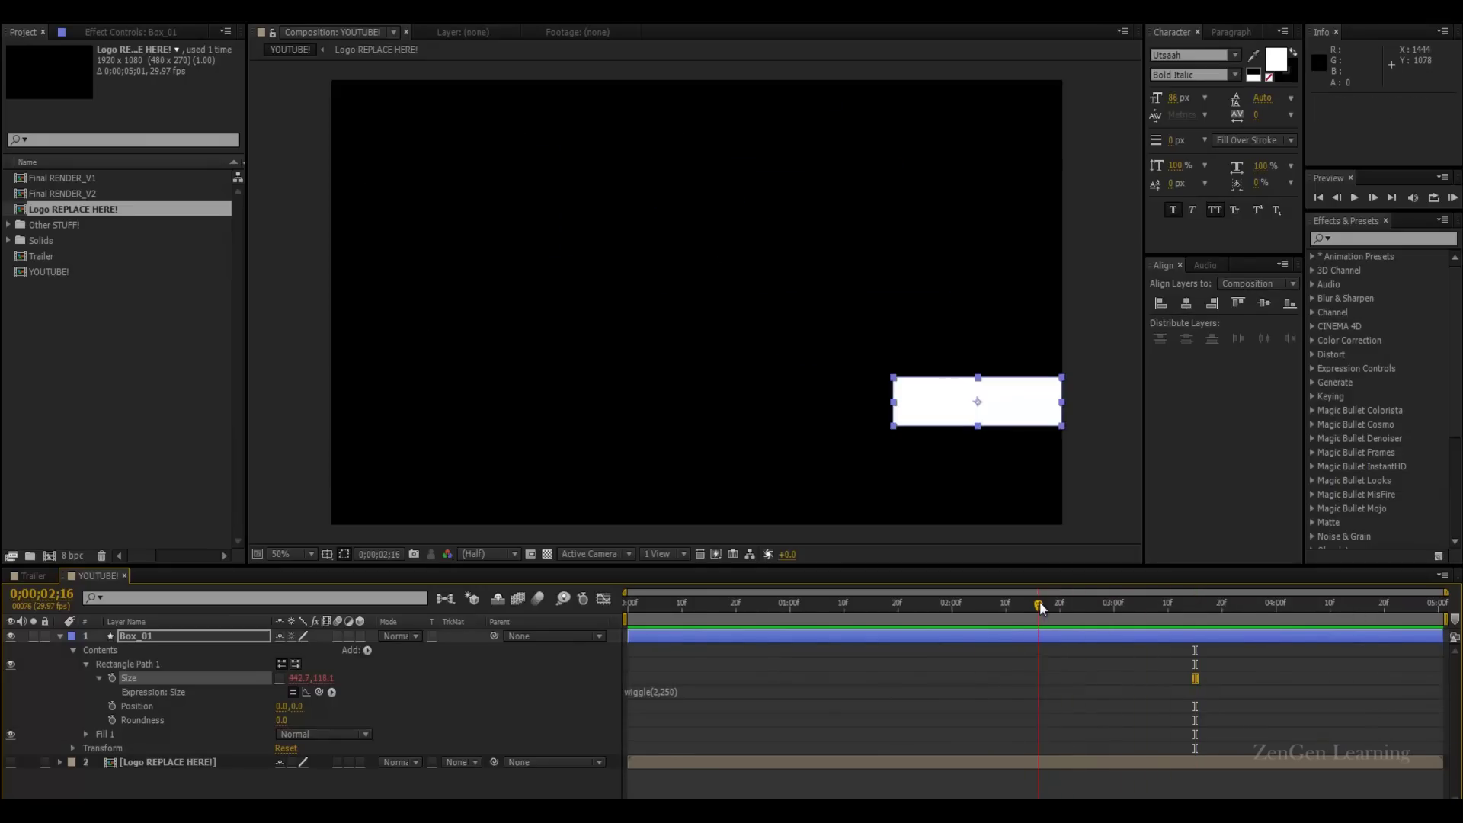
click(60, 635)
click(218, 757)
click(149, 640)
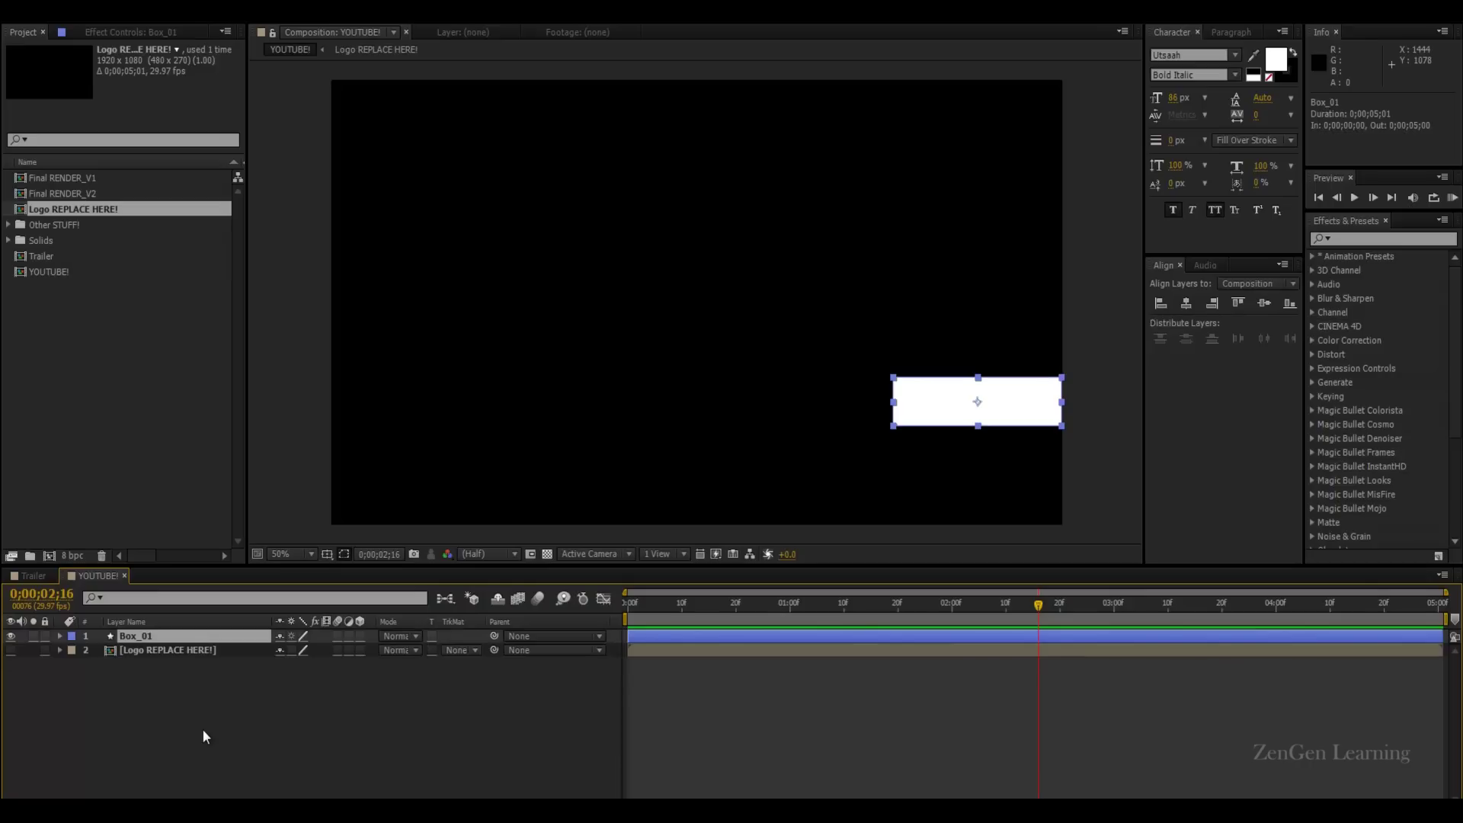
Step: Duplicate the box layers with Ctrl+D, undoing extra copies, until there are Box_01–Box_50
key(ctrl+d)
key(ctrl+d)
key(ctrl+d)
key(ctrl+d)
key(ctrl+d)
key(ctrl+d)
key(ctrl+d)
key(ctrl+d)
key(ctrl+d)
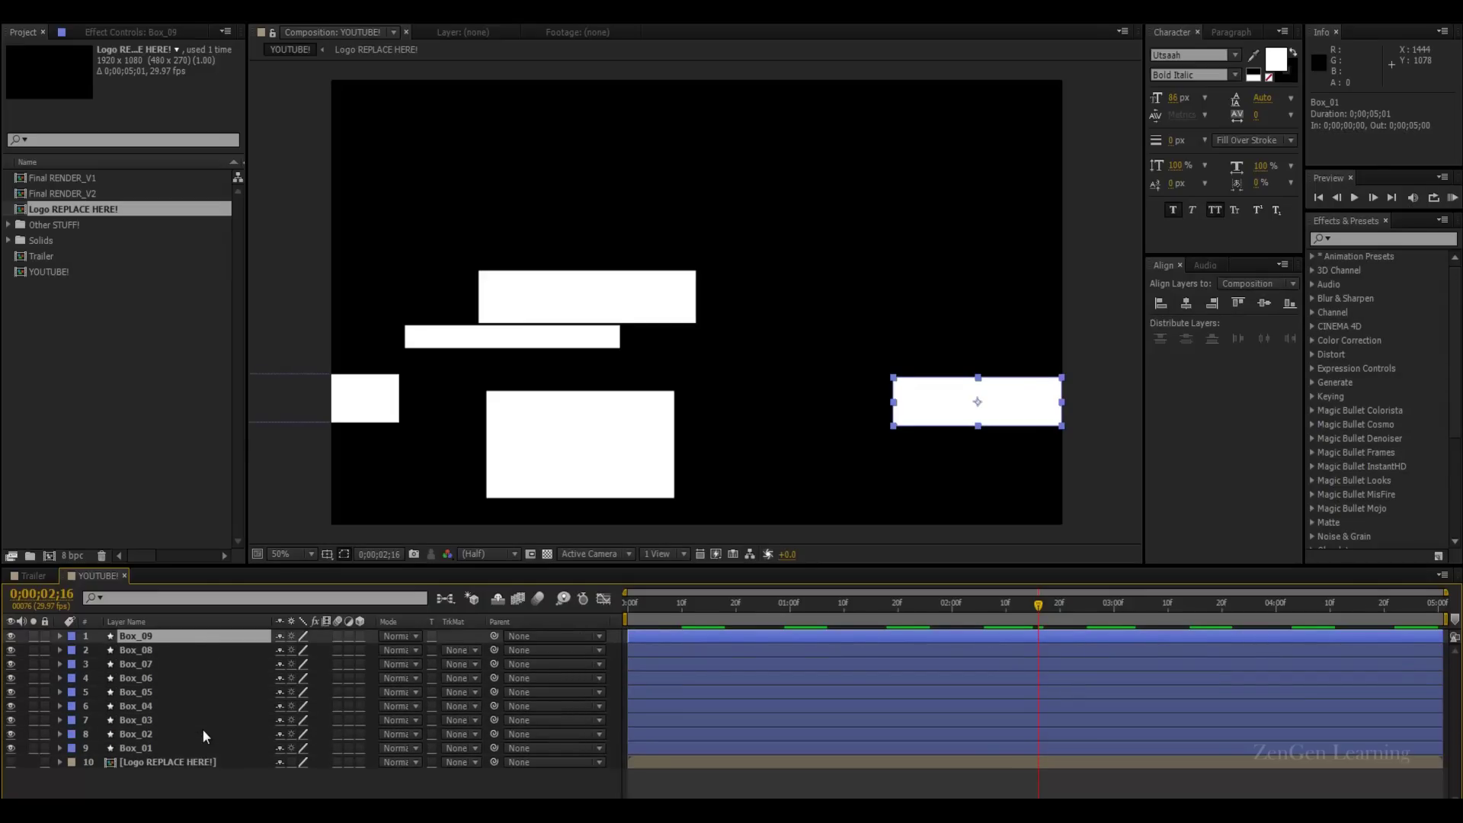
shift+click(157, 763)
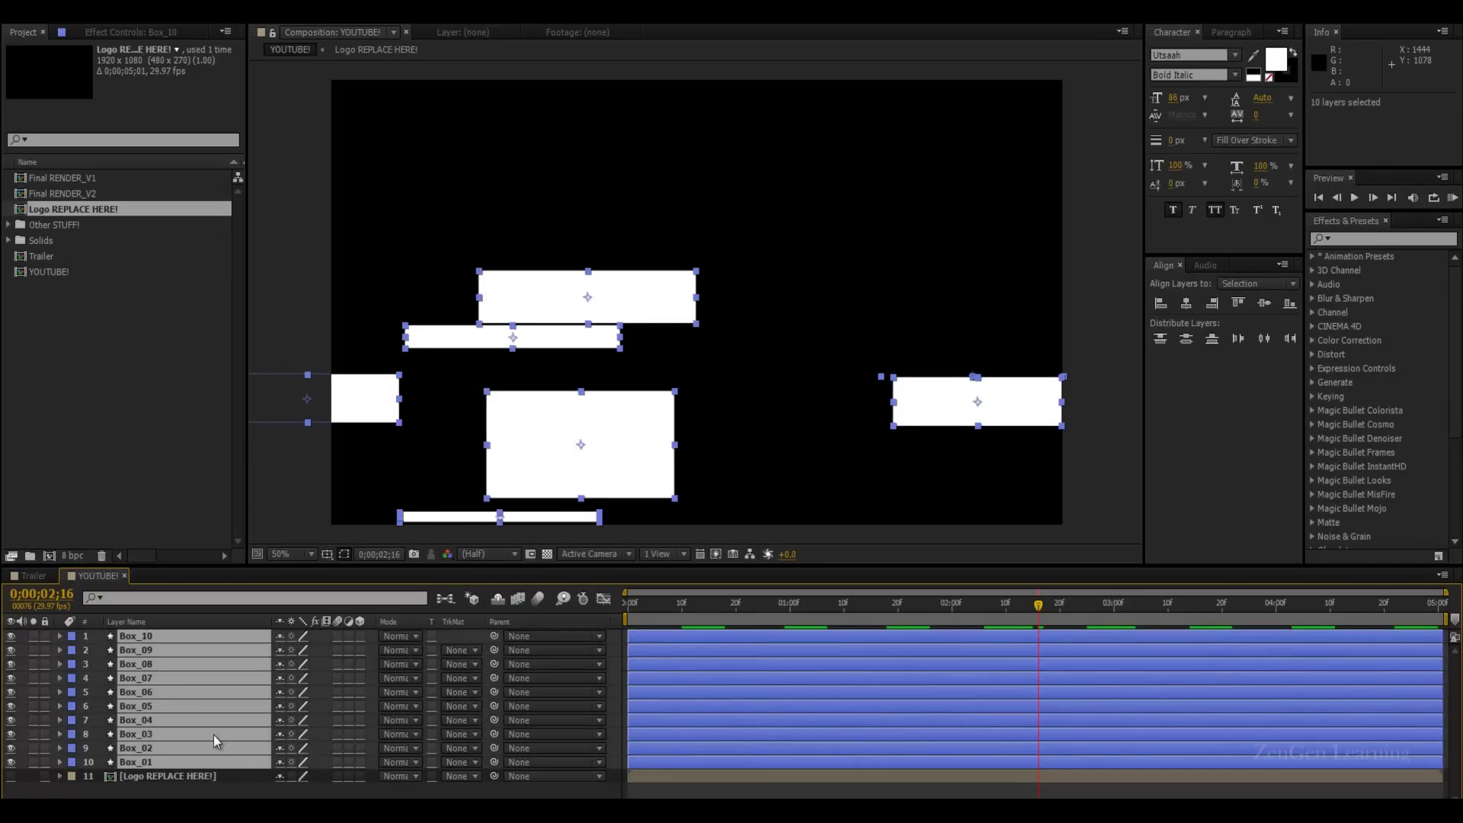
key(ctrl+d)
key(ctrl+d)
key(ctrl+d)
key(ctrl+d)
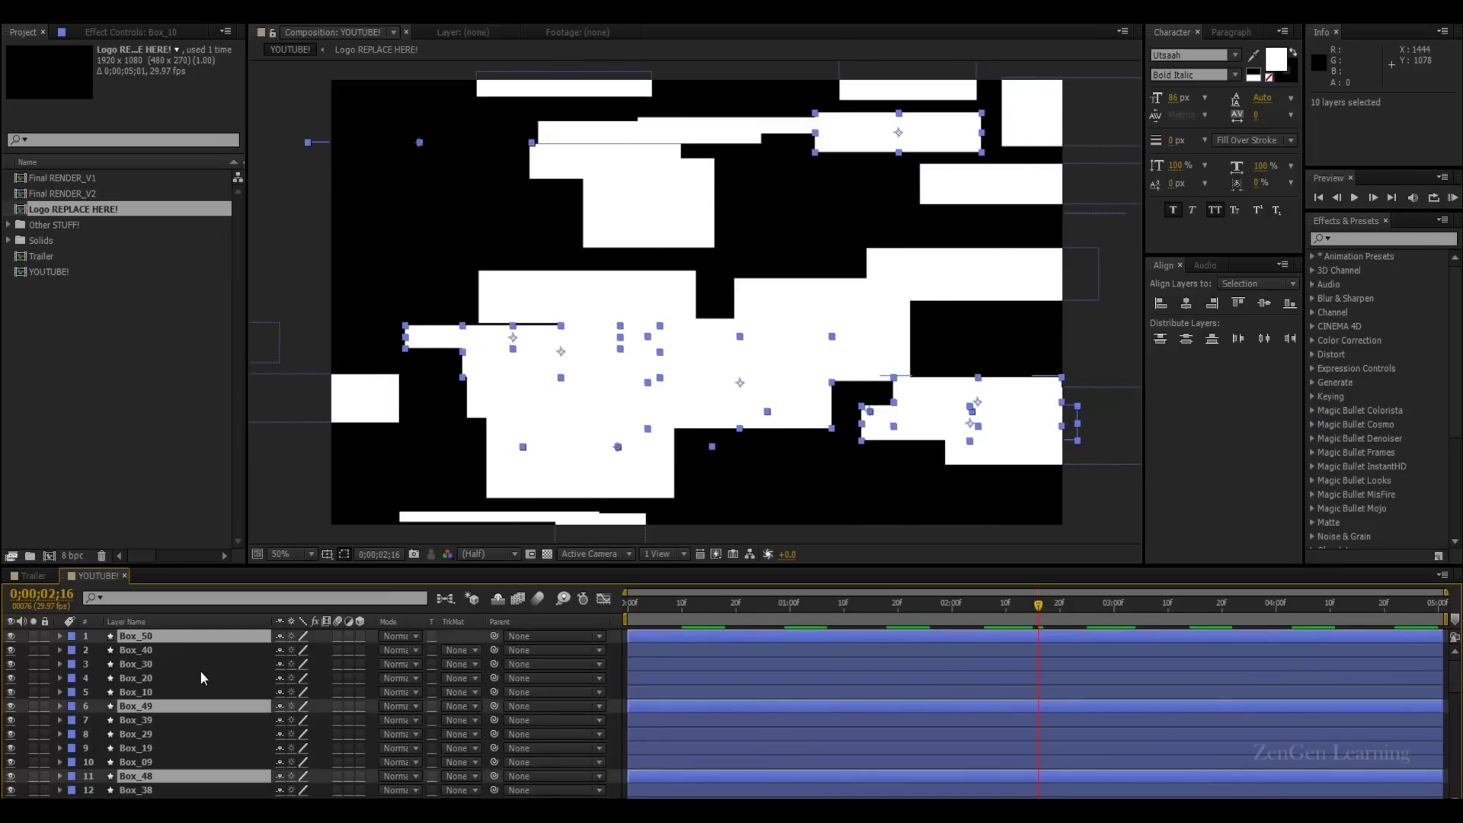
key(ctrl+d)
key(ctrl+d)
key(ctrl+d)
key(ctrl+d)
key(ctrl+d)
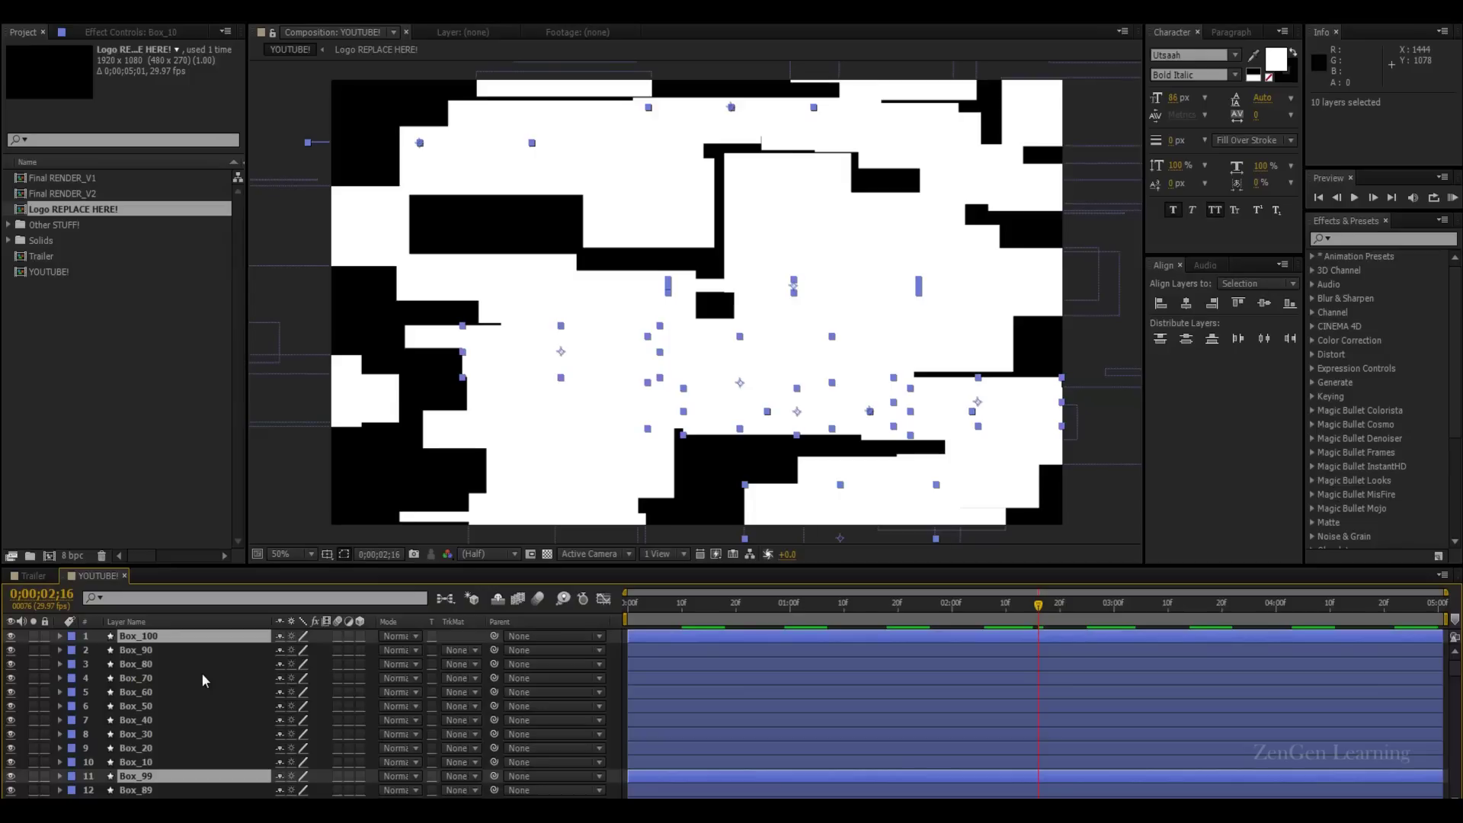
key(ctrl+z)
key(ctrl+z)
key(ctrl+z)
key(ctrl+z)
key(ctrl+z)
key(ctrl+z)
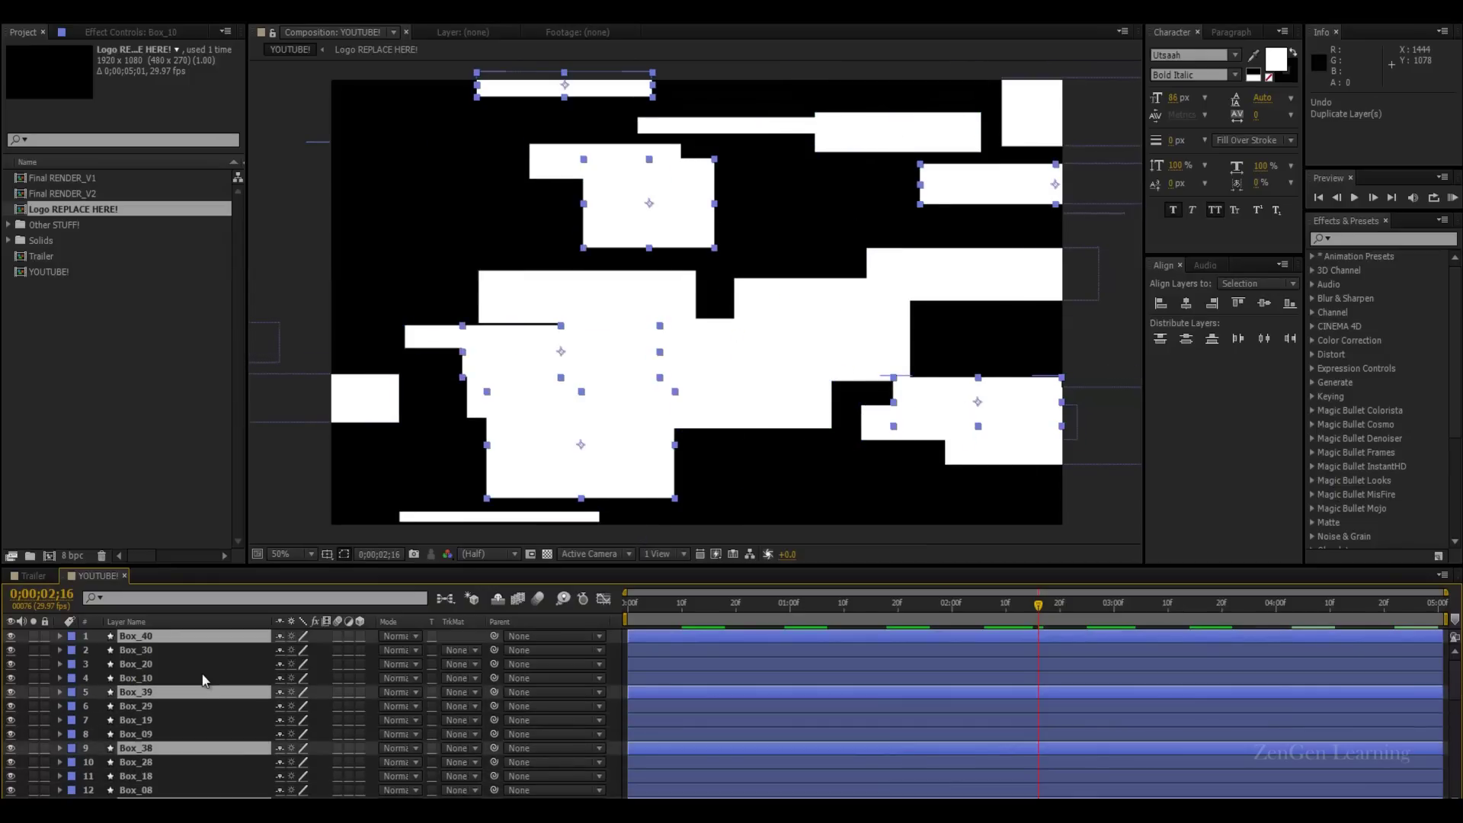
key(ctrl+d)
Step: Check all box layers in the enlarged timeline, select Box_30, and preview the flickering boxes
scroll(473, 670, down, 5)
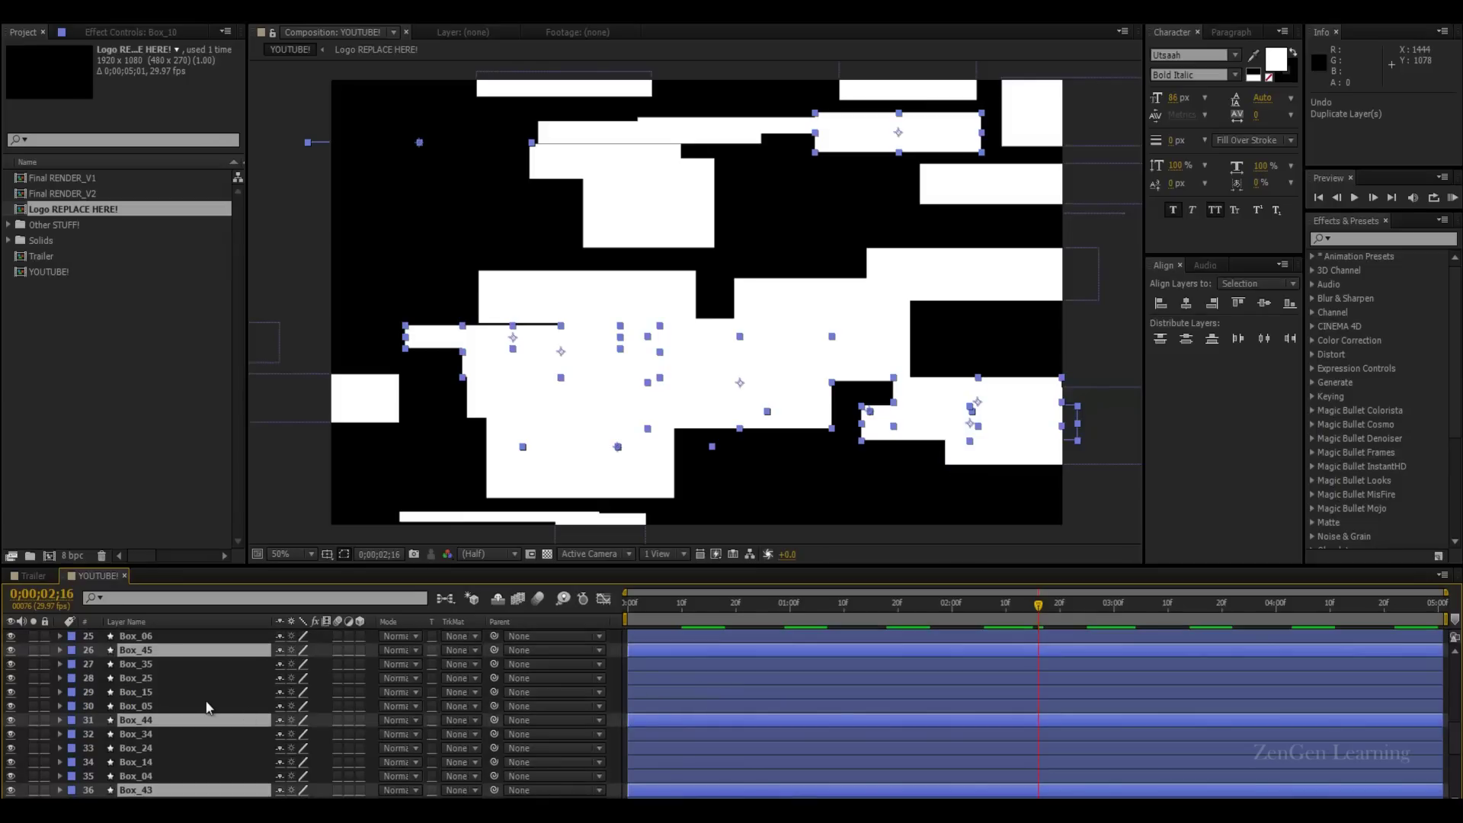
key(grave)
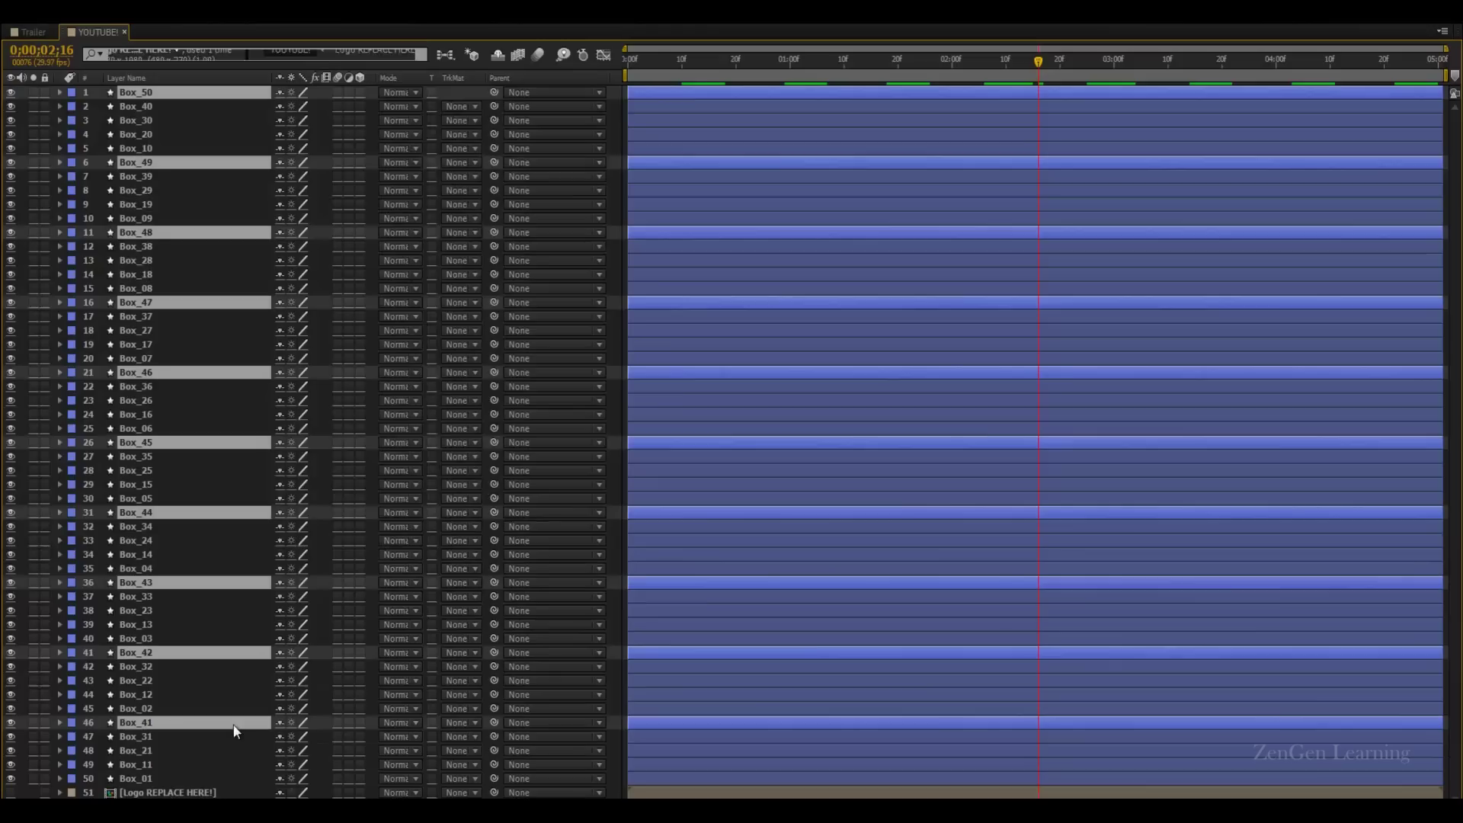
key(grave)
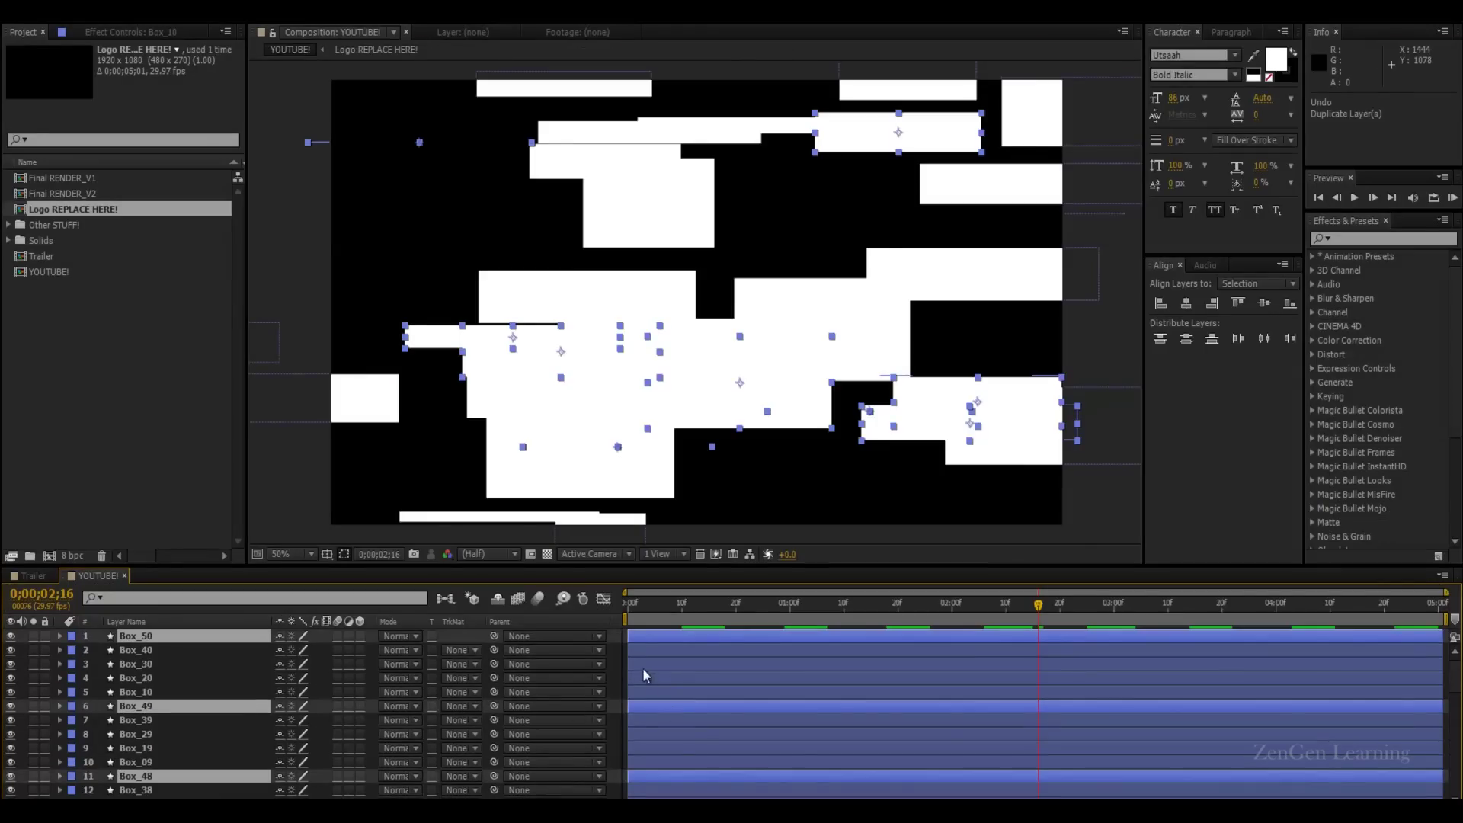
click(259, 665)
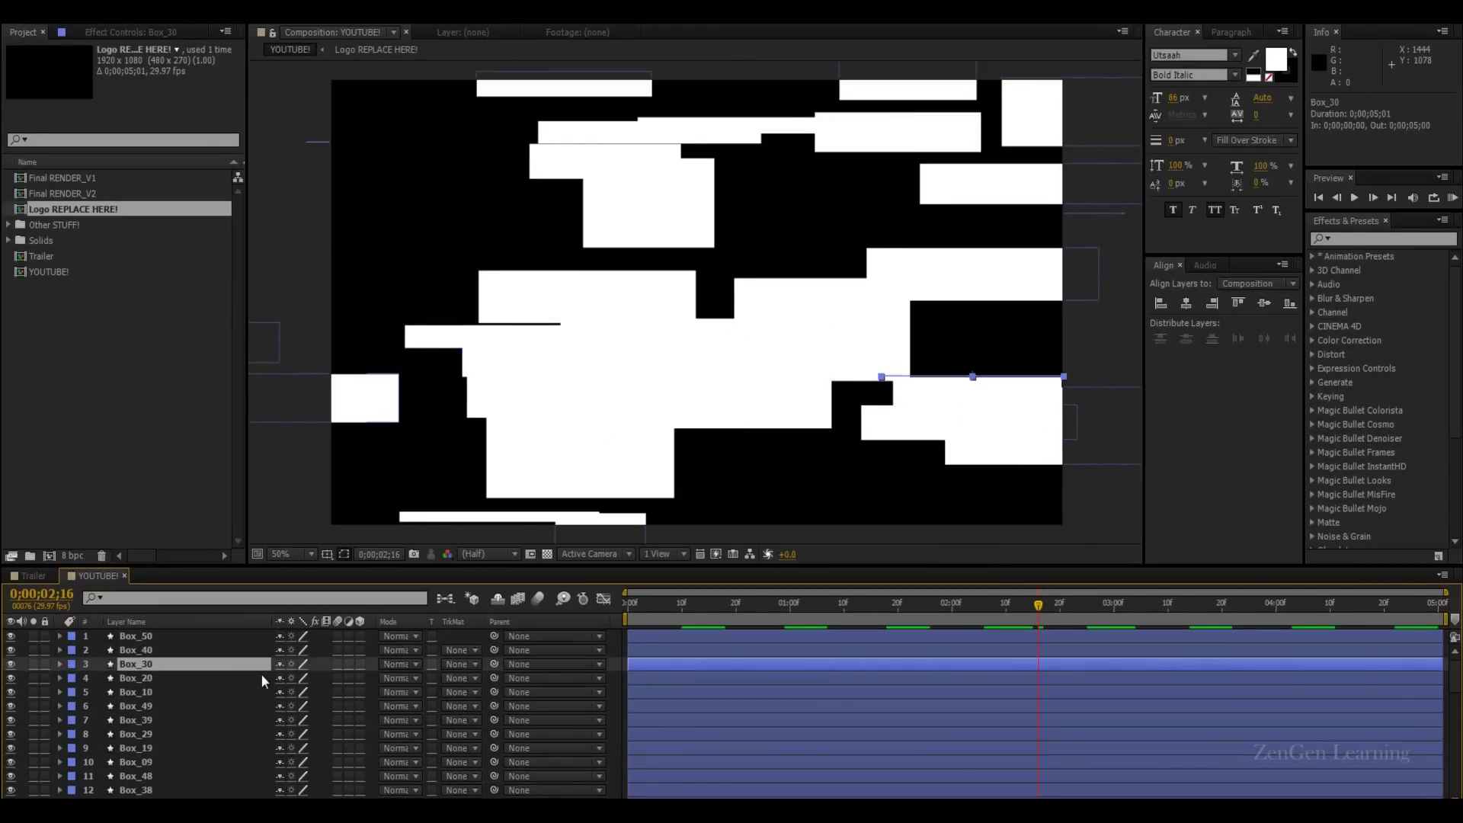
key(KP_0)
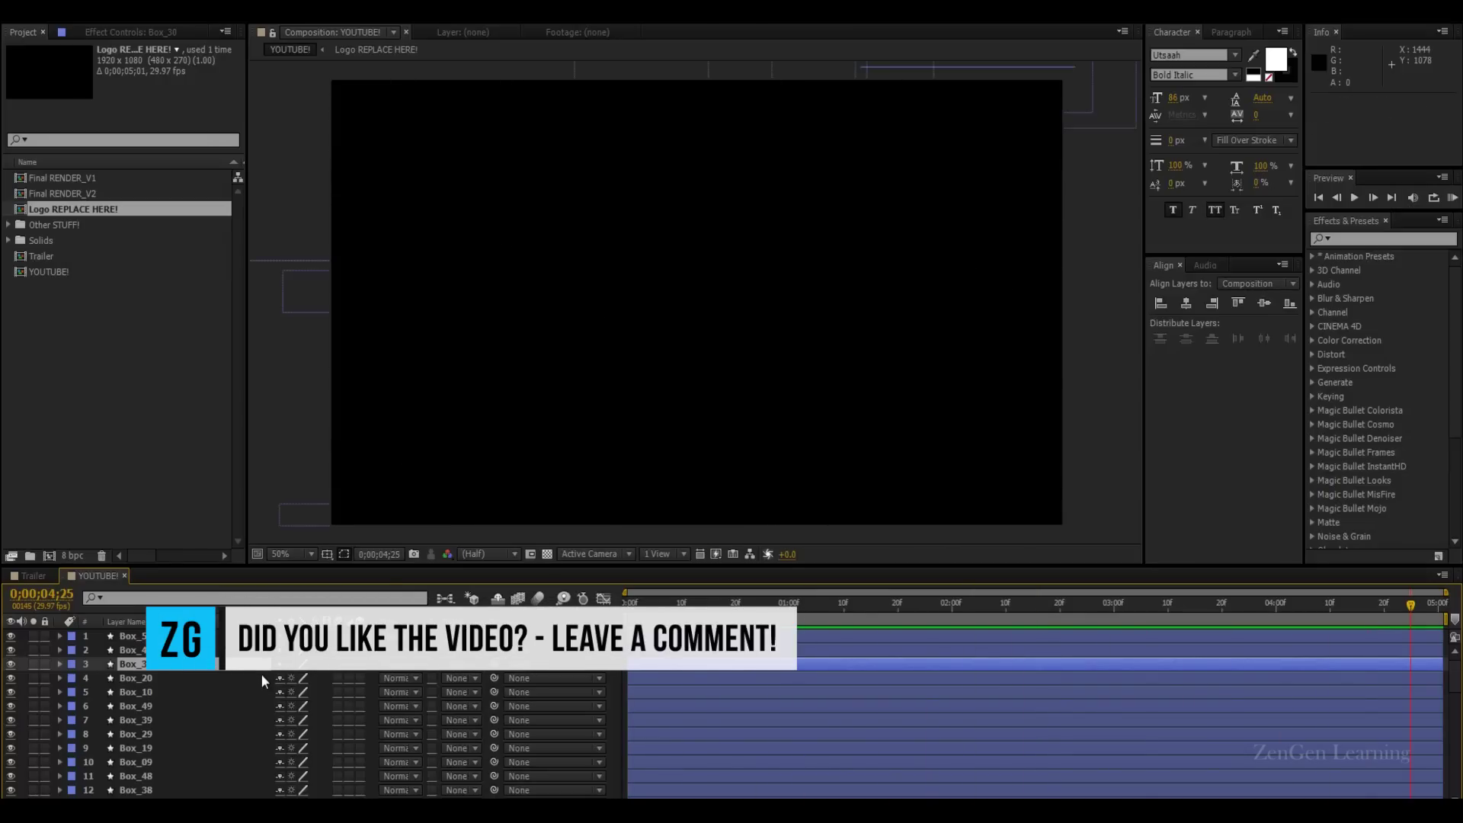
click(655, 607)
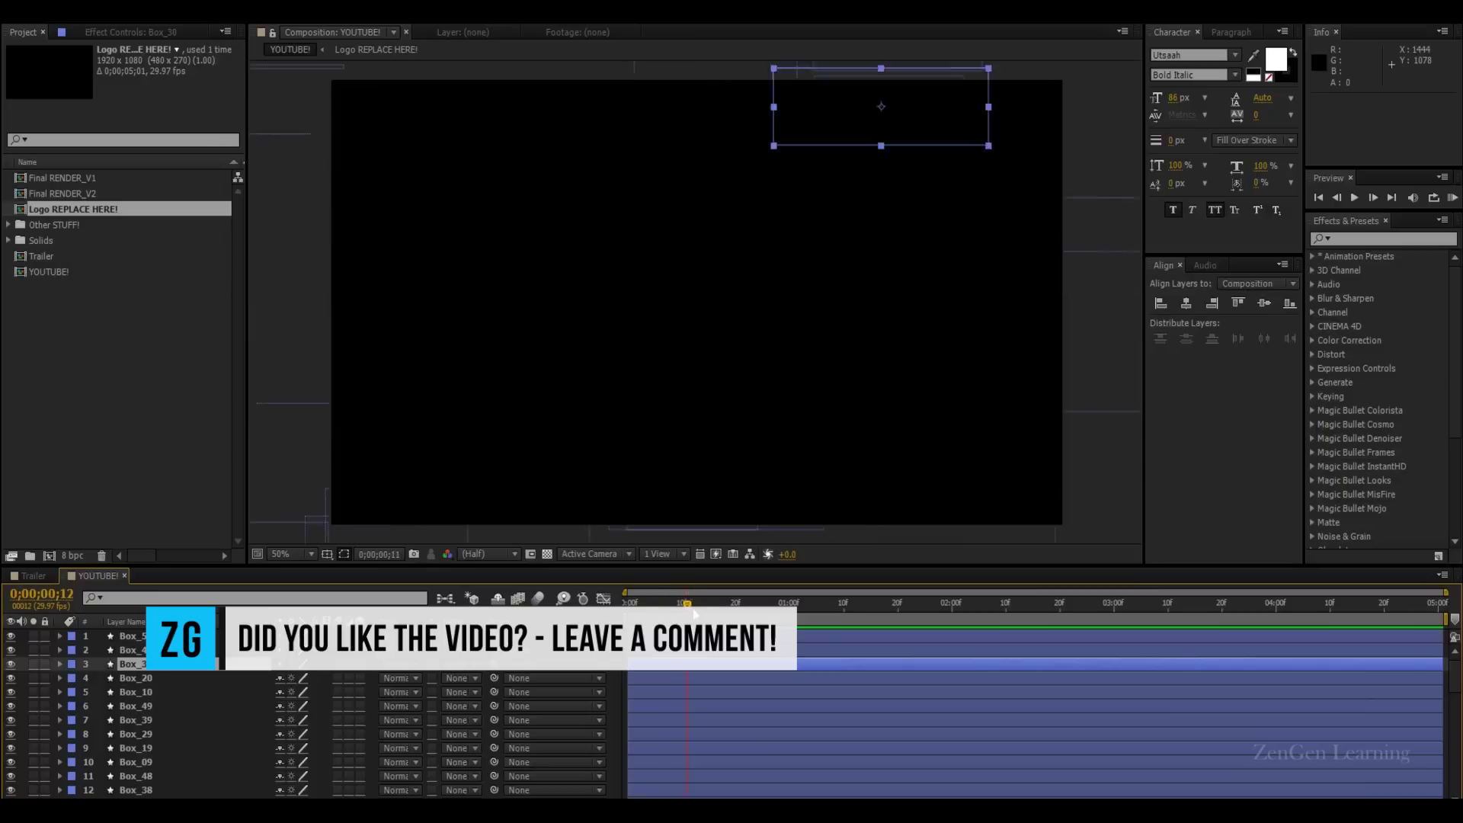
drag(693, 613, 626, 609)
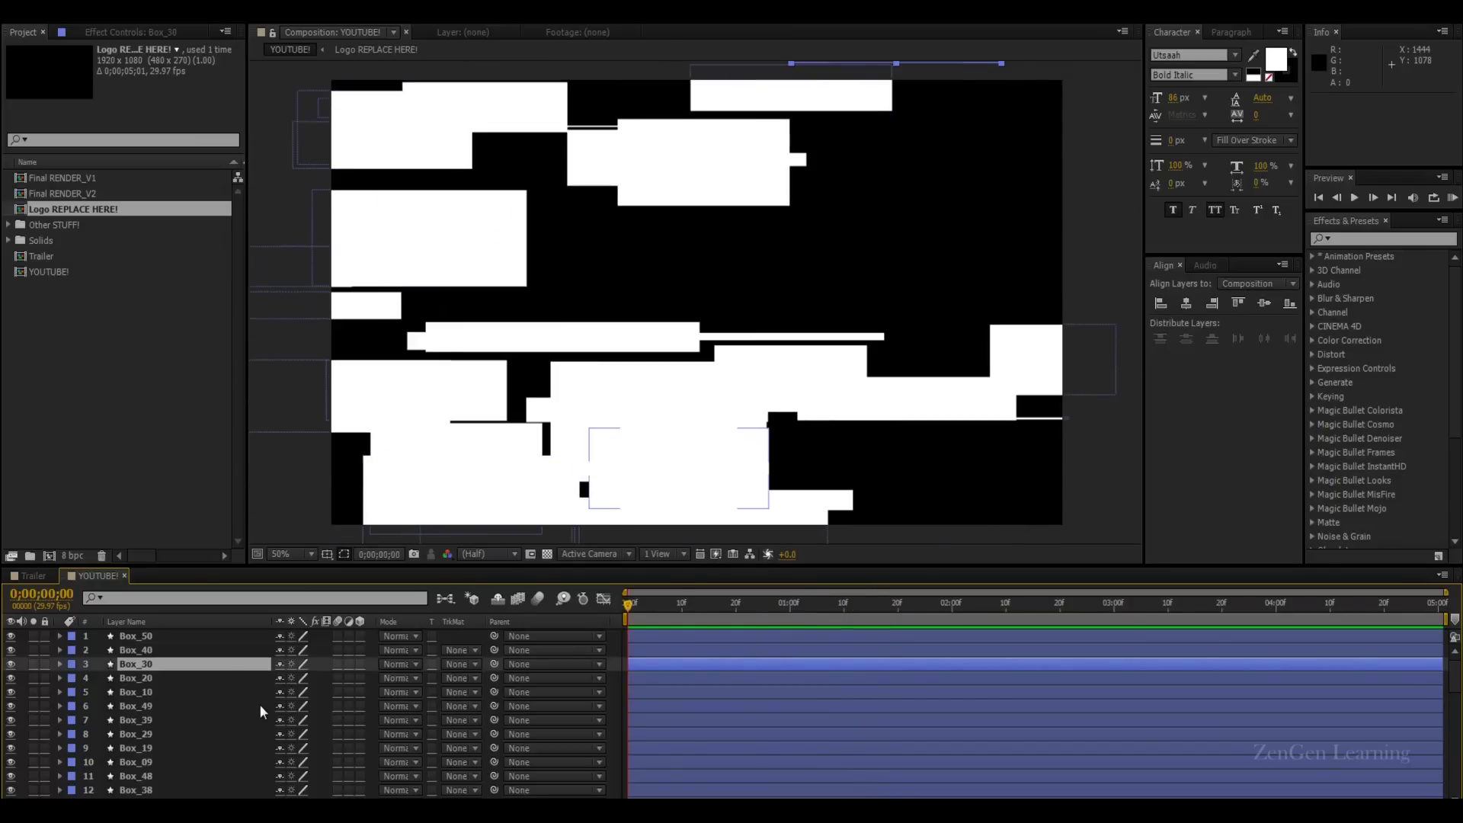
Step: Select layers Box_01 through Box_50 and pre-compose them as Rough GLITCH, moving all attributes
key(F2)
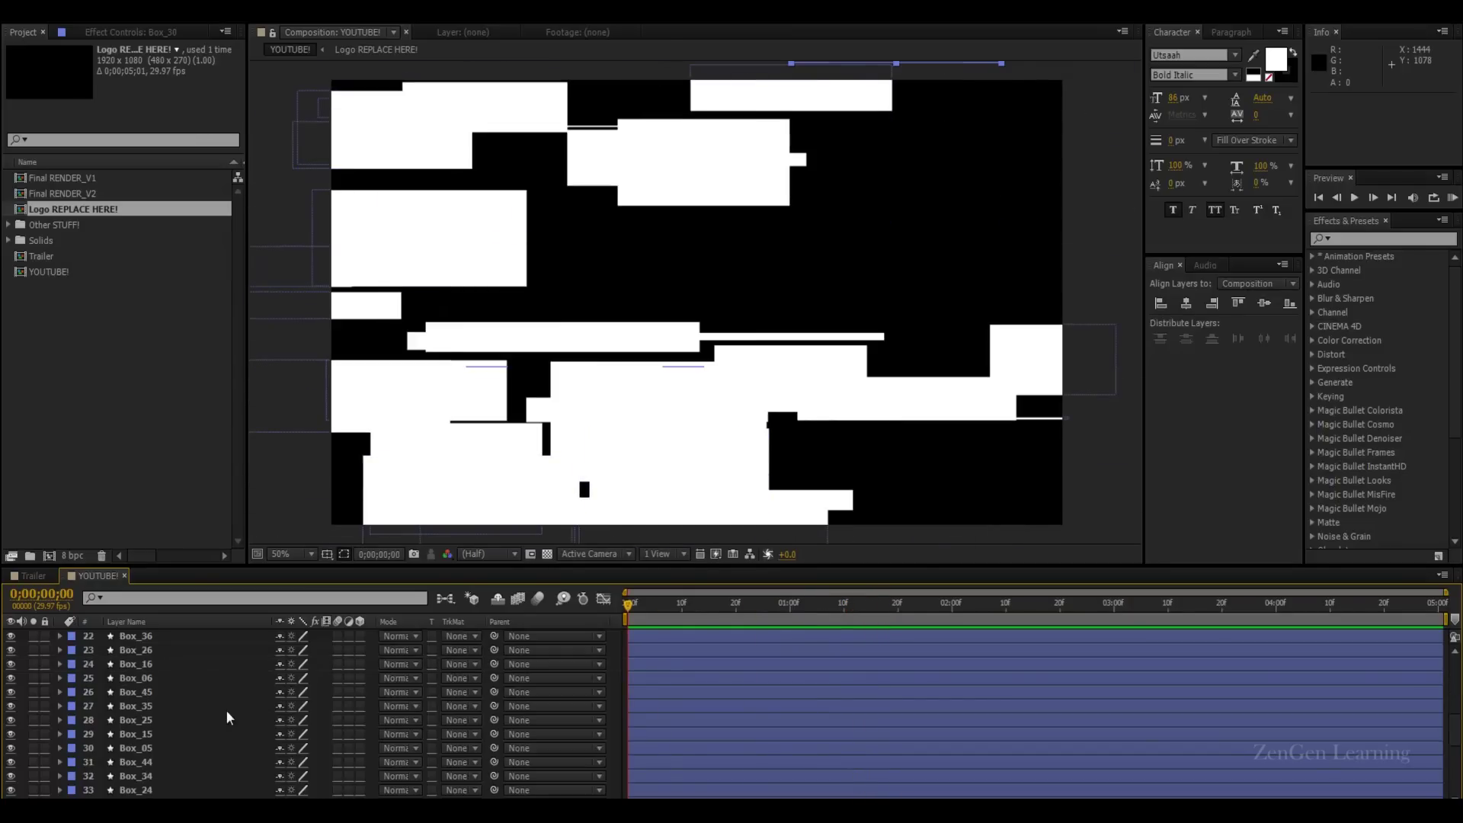
scroll(195, 730, down, 10)
click(157, 783)
scroll(160, 717, up, 10)
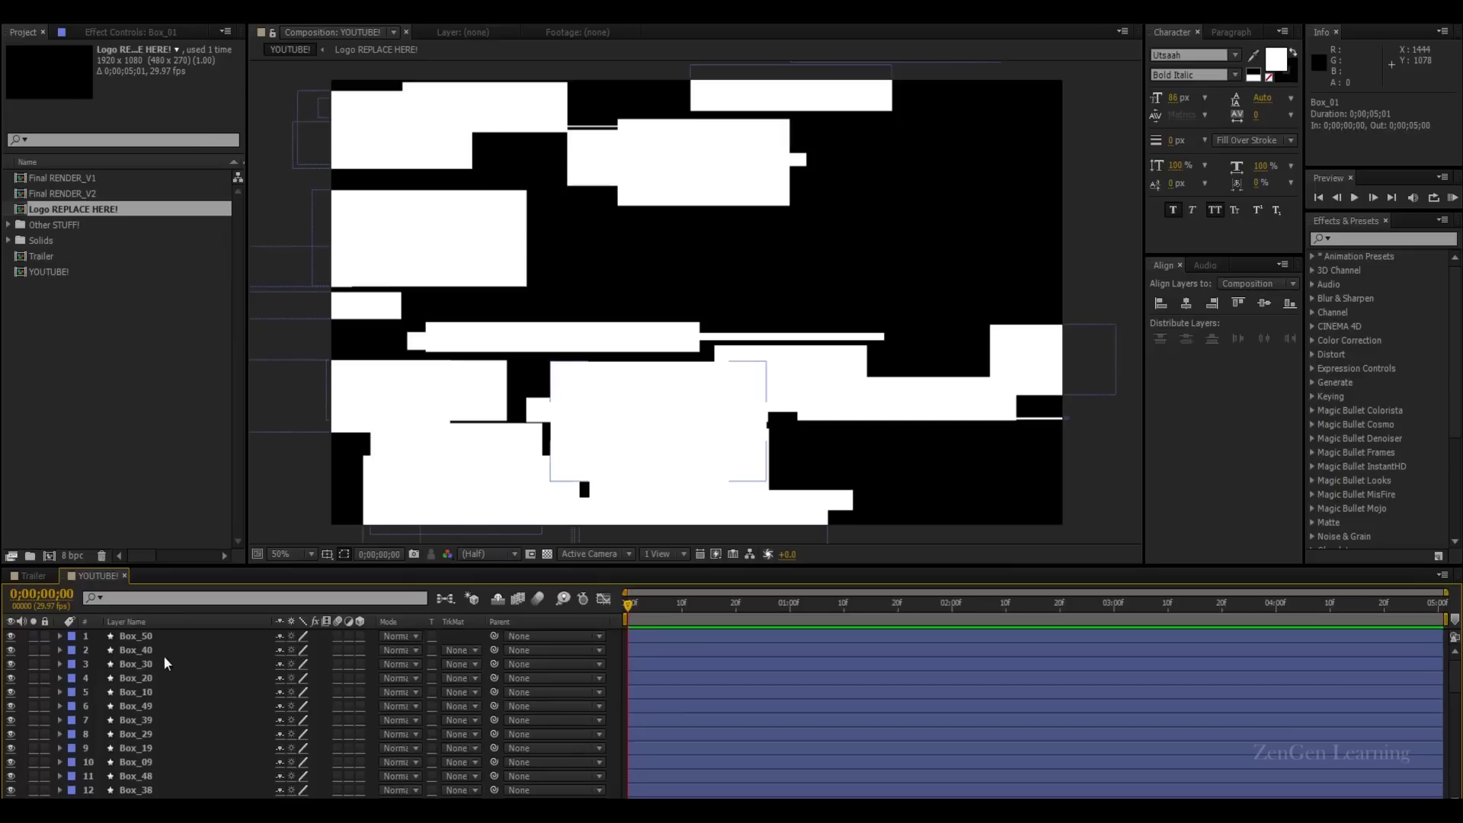
shift+click(157, 634)
right_click(161, 638)
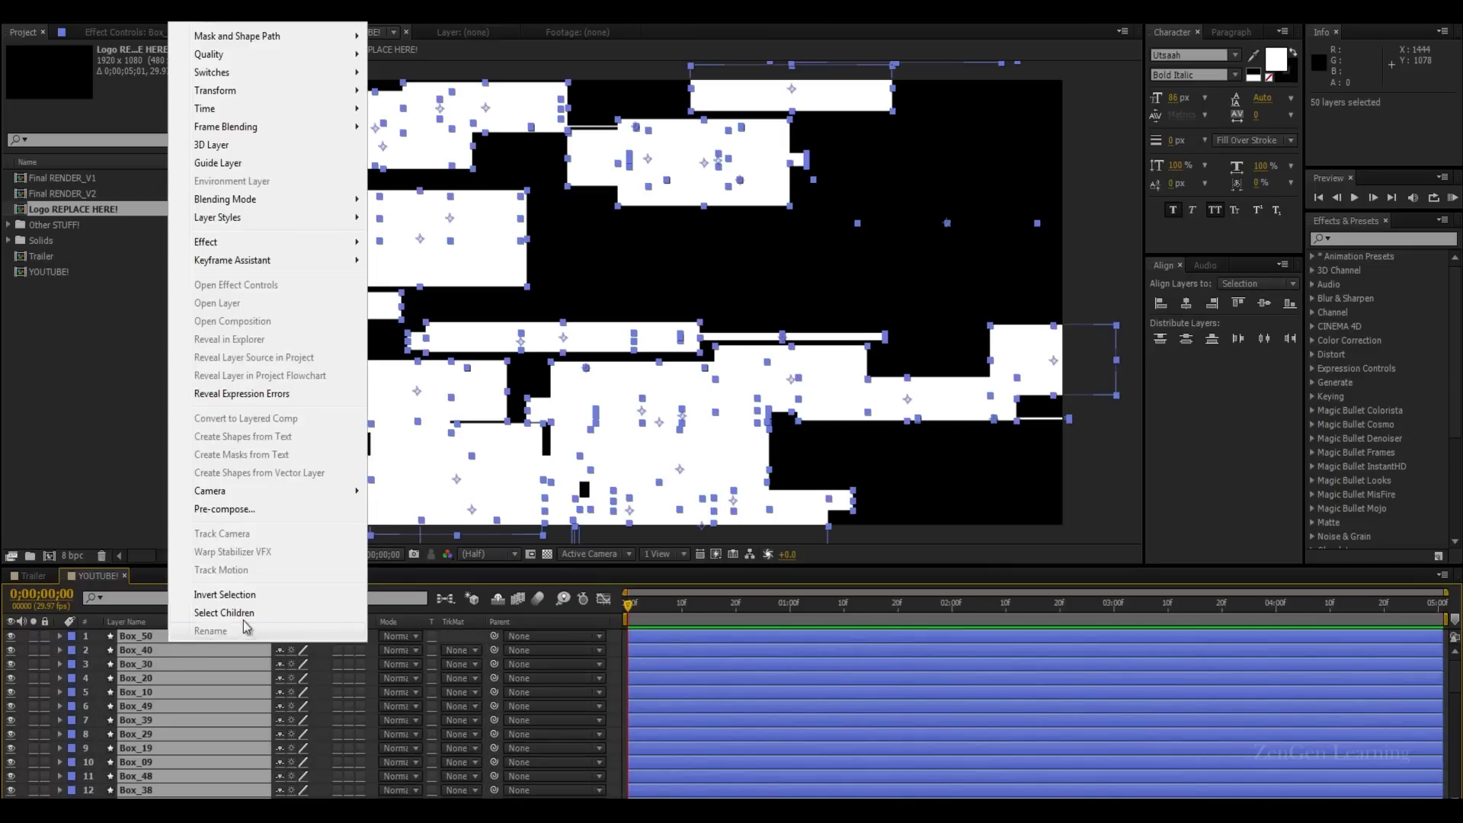
click(222, 513)
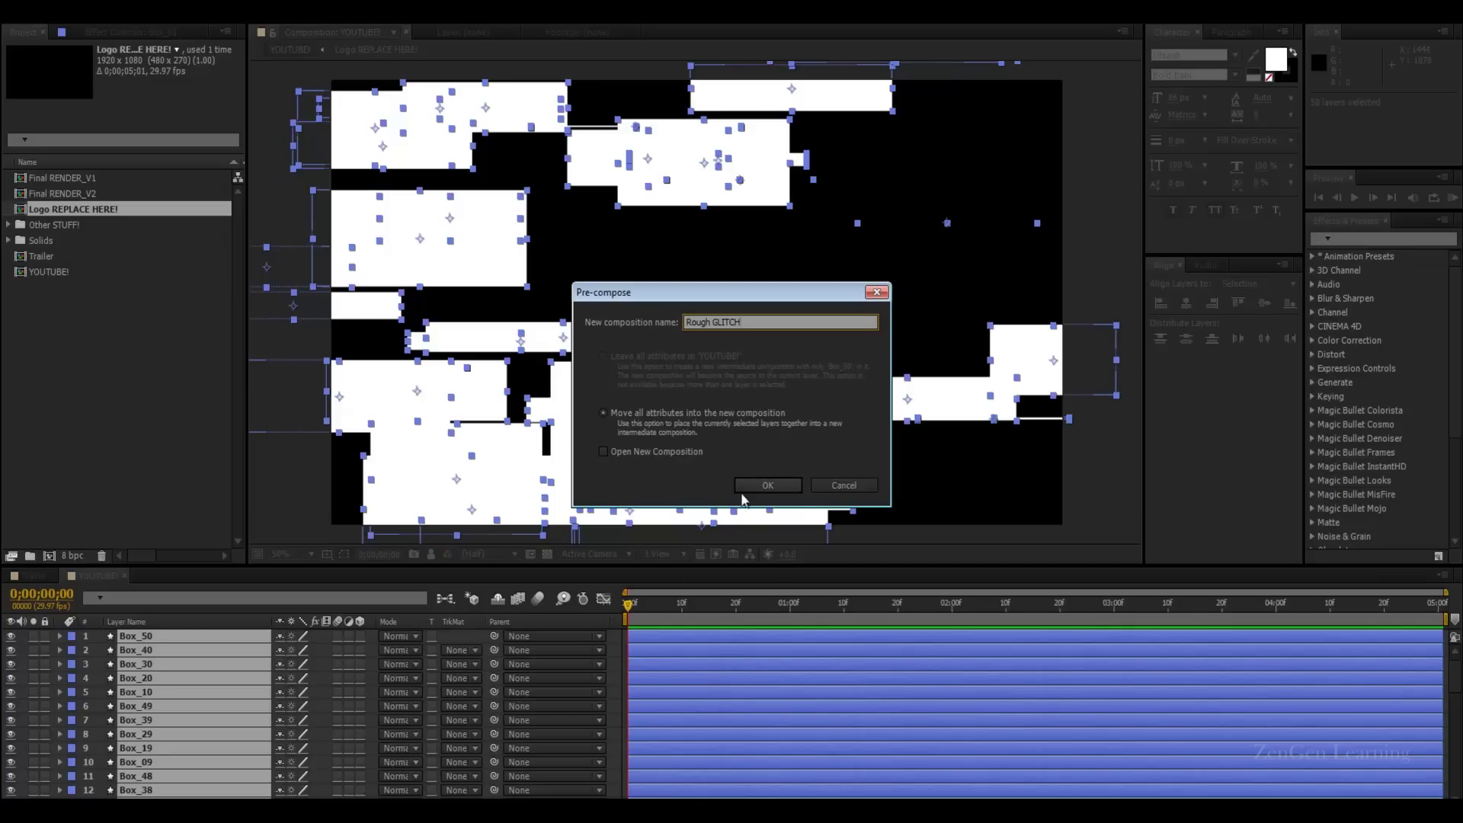
click(769, 485)
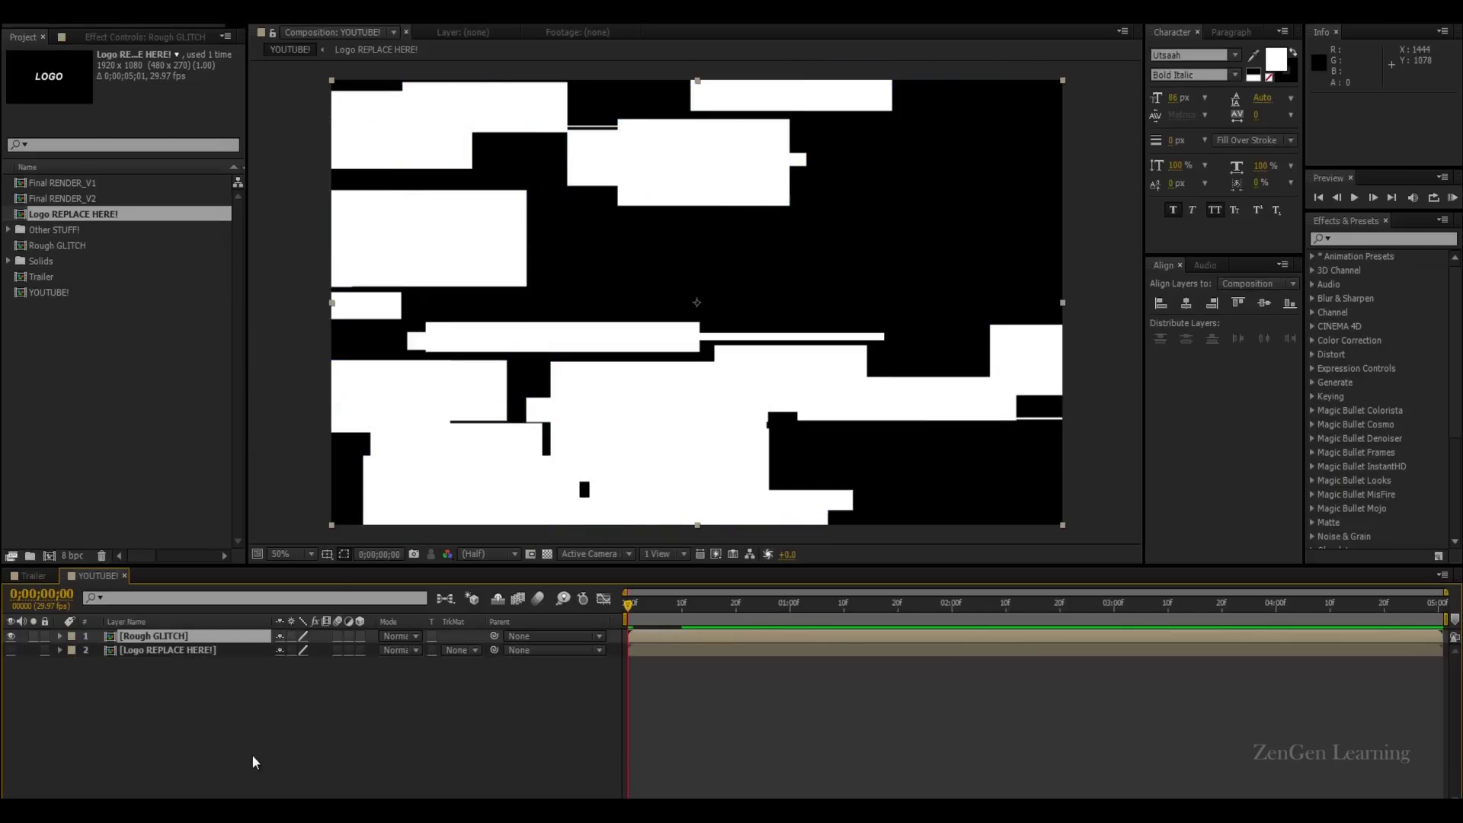
Step: Show the Logo REPLACE HERE! layer and set its track matte to Alpha Matte from Rough GLITCH
click(10, 651)
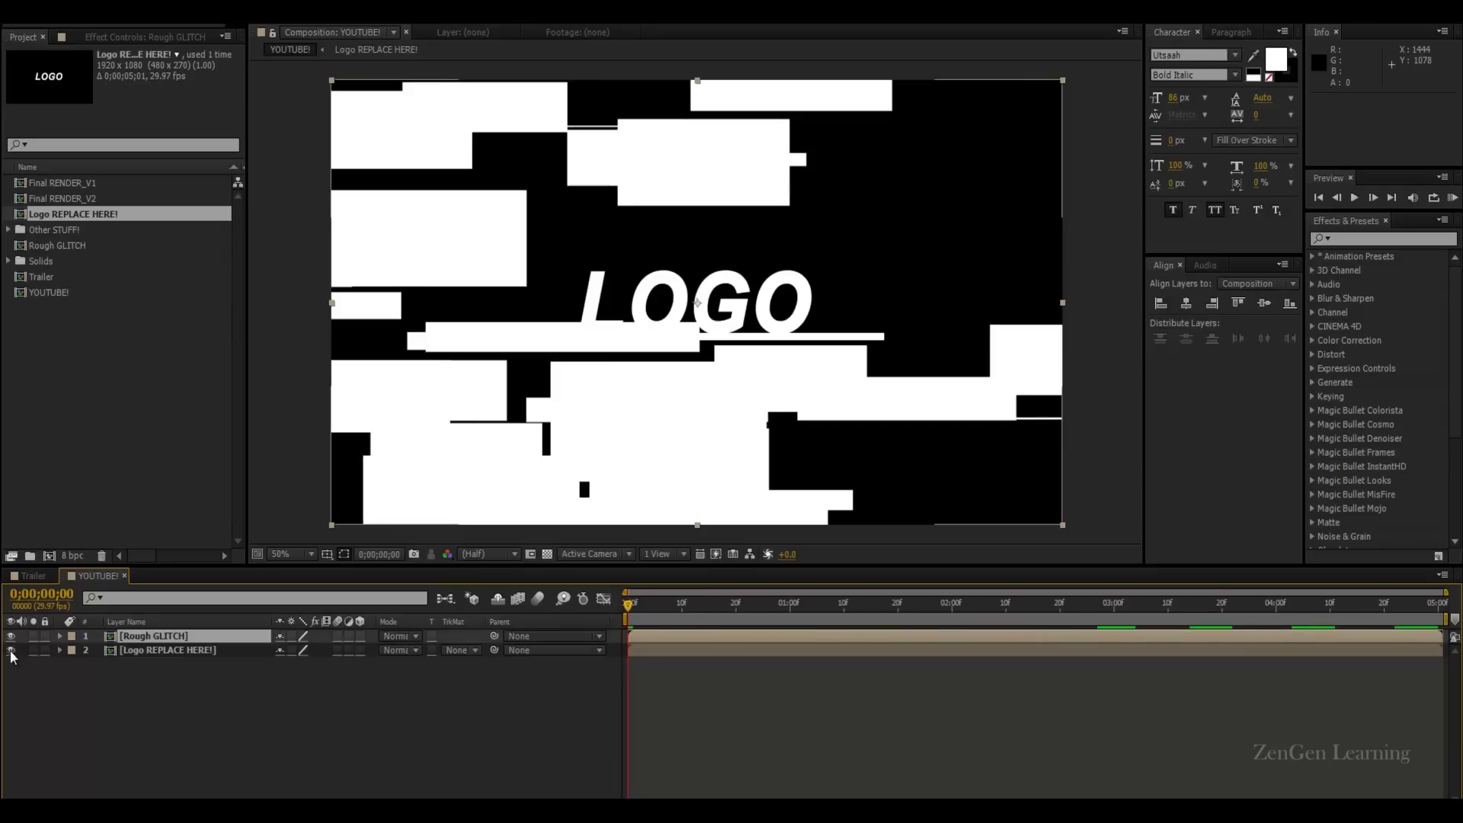
click(169, 651)
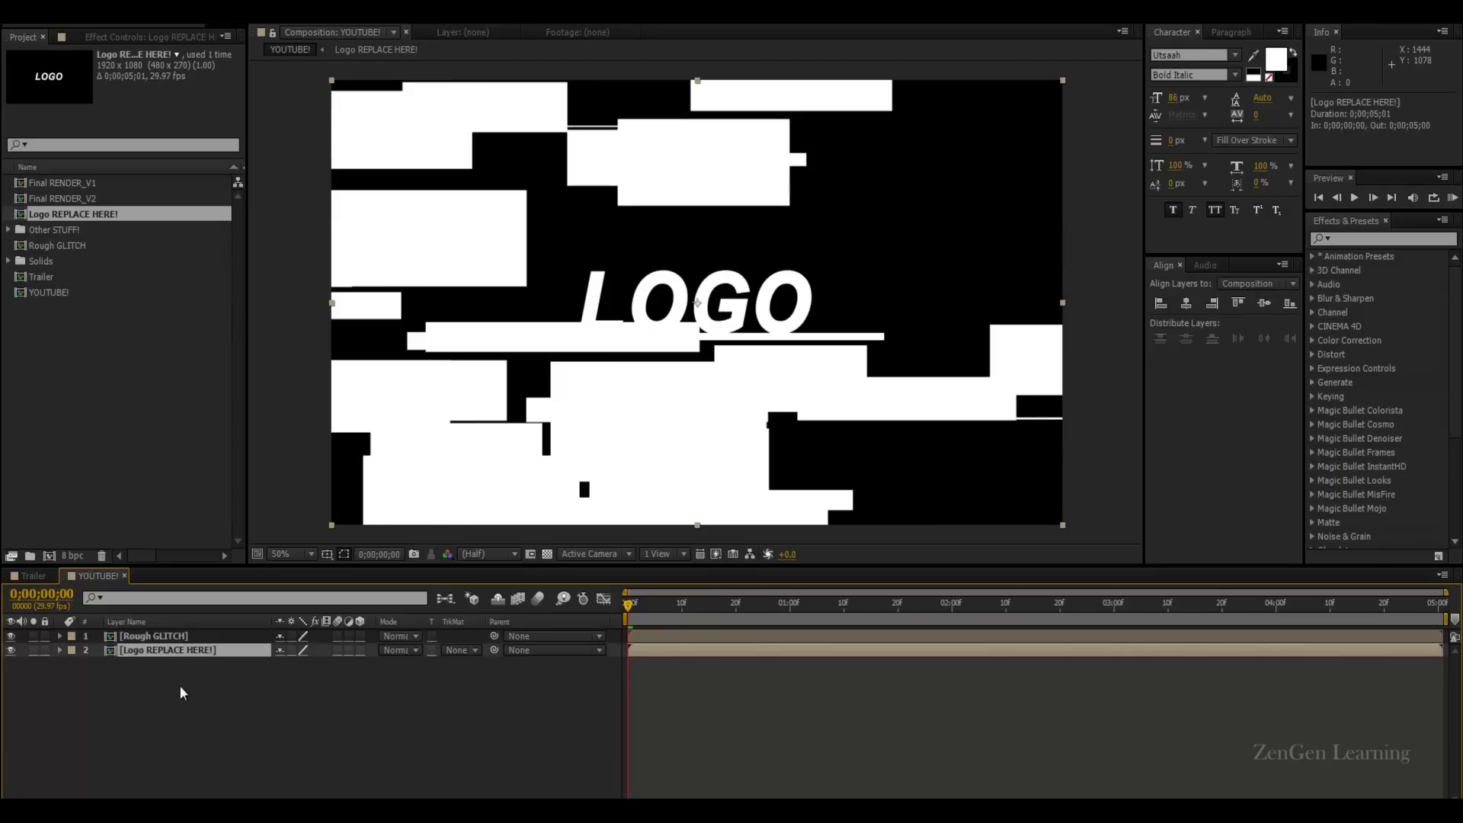
click(461, 650)
click(491, 692)
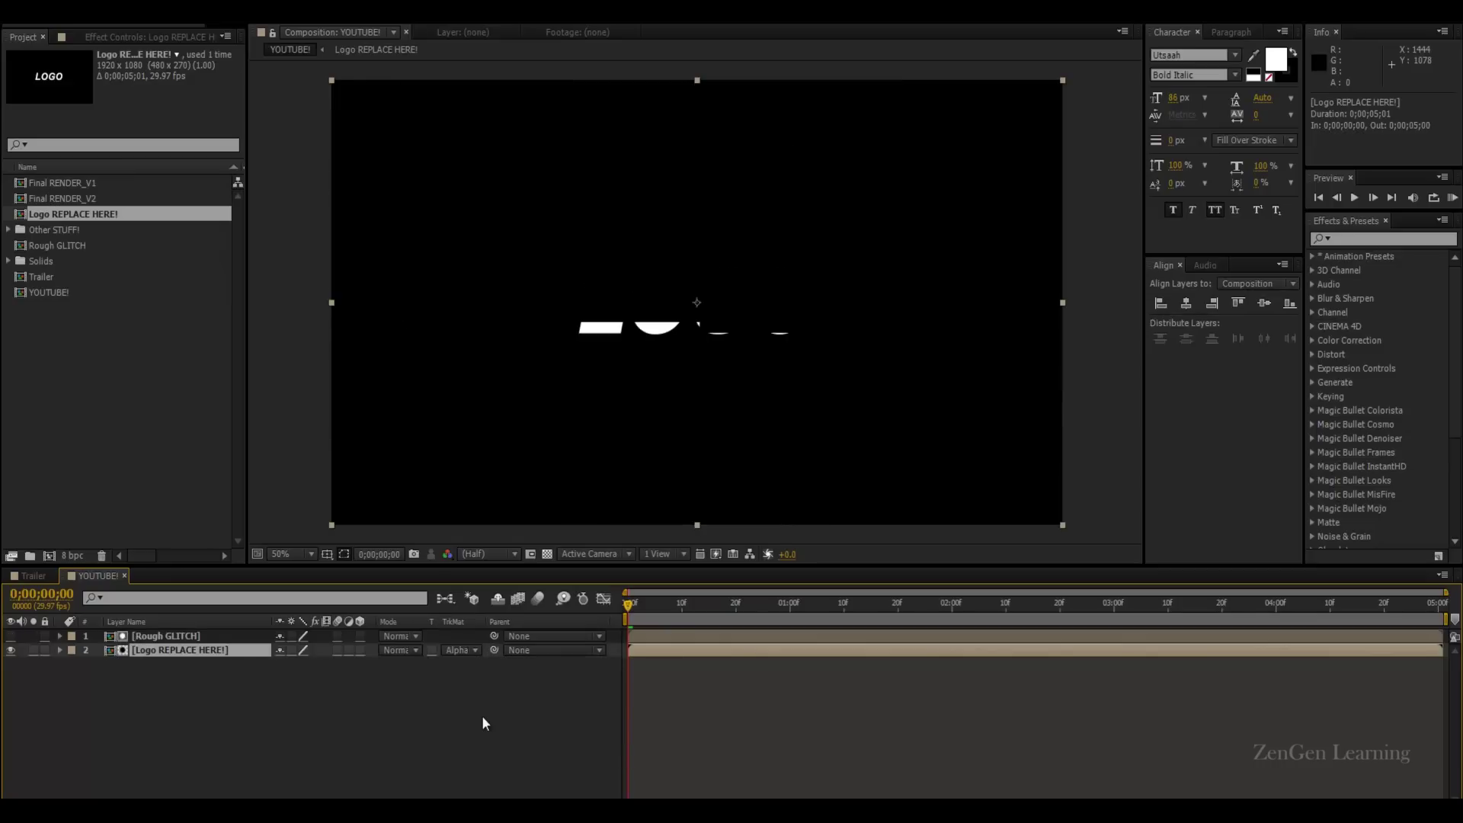
Step: Check Rough GLITCH, then preview the matted logo in YOUTUBE! and scrub to about three seconds
double_click(177, 636)
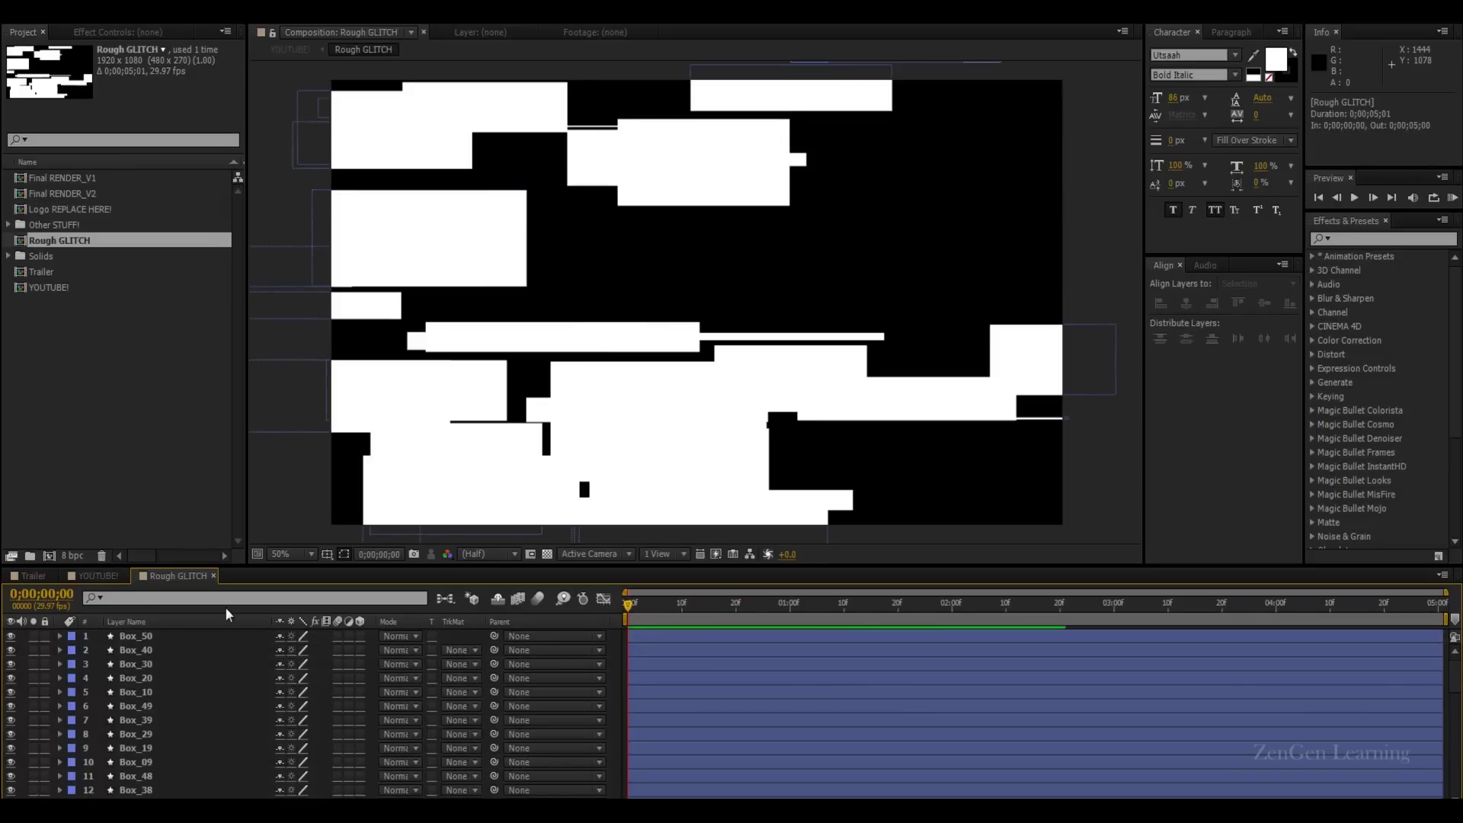
click(98, 575)
click(185, 691)
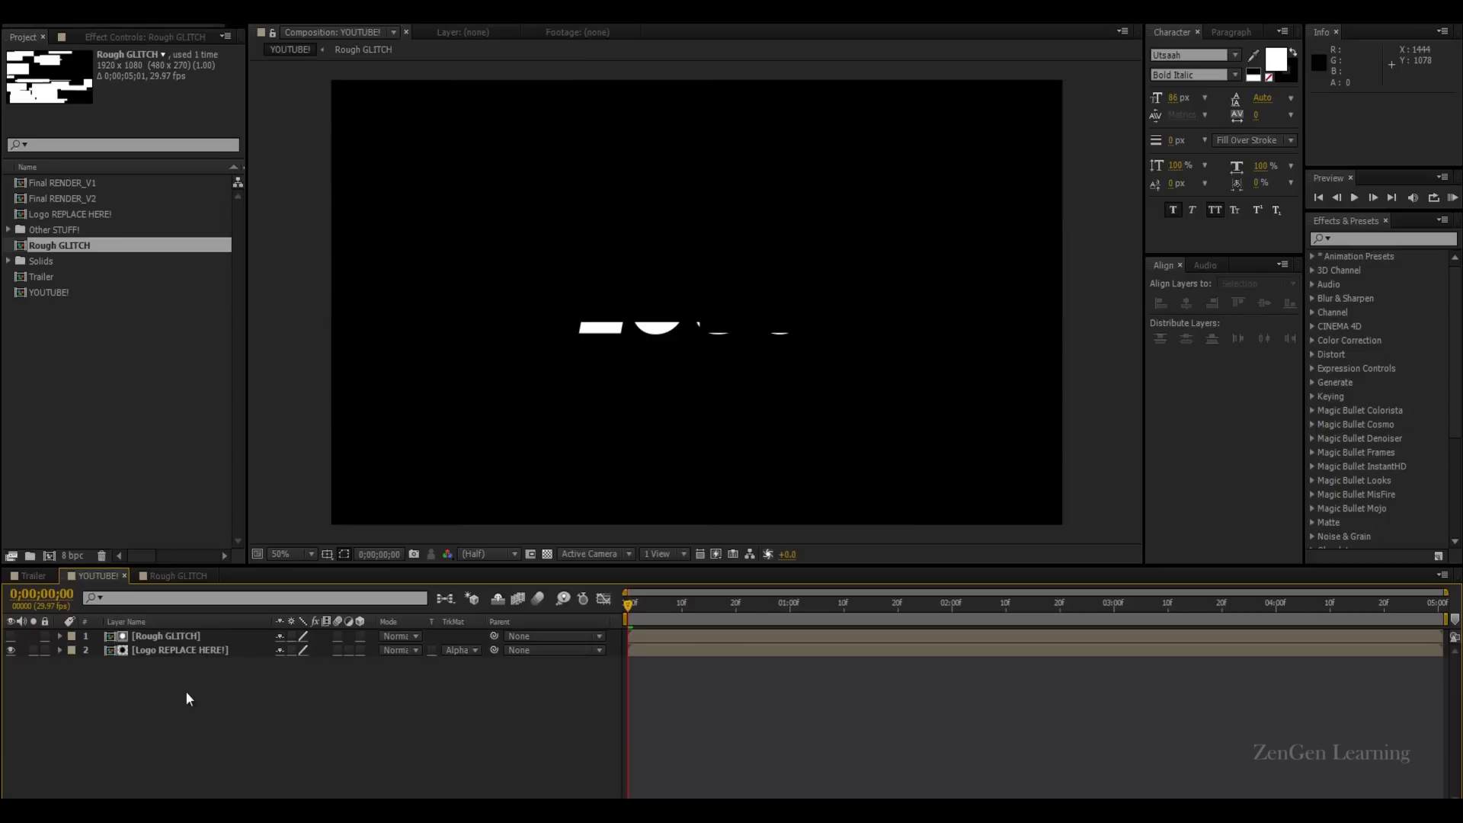
key(space)
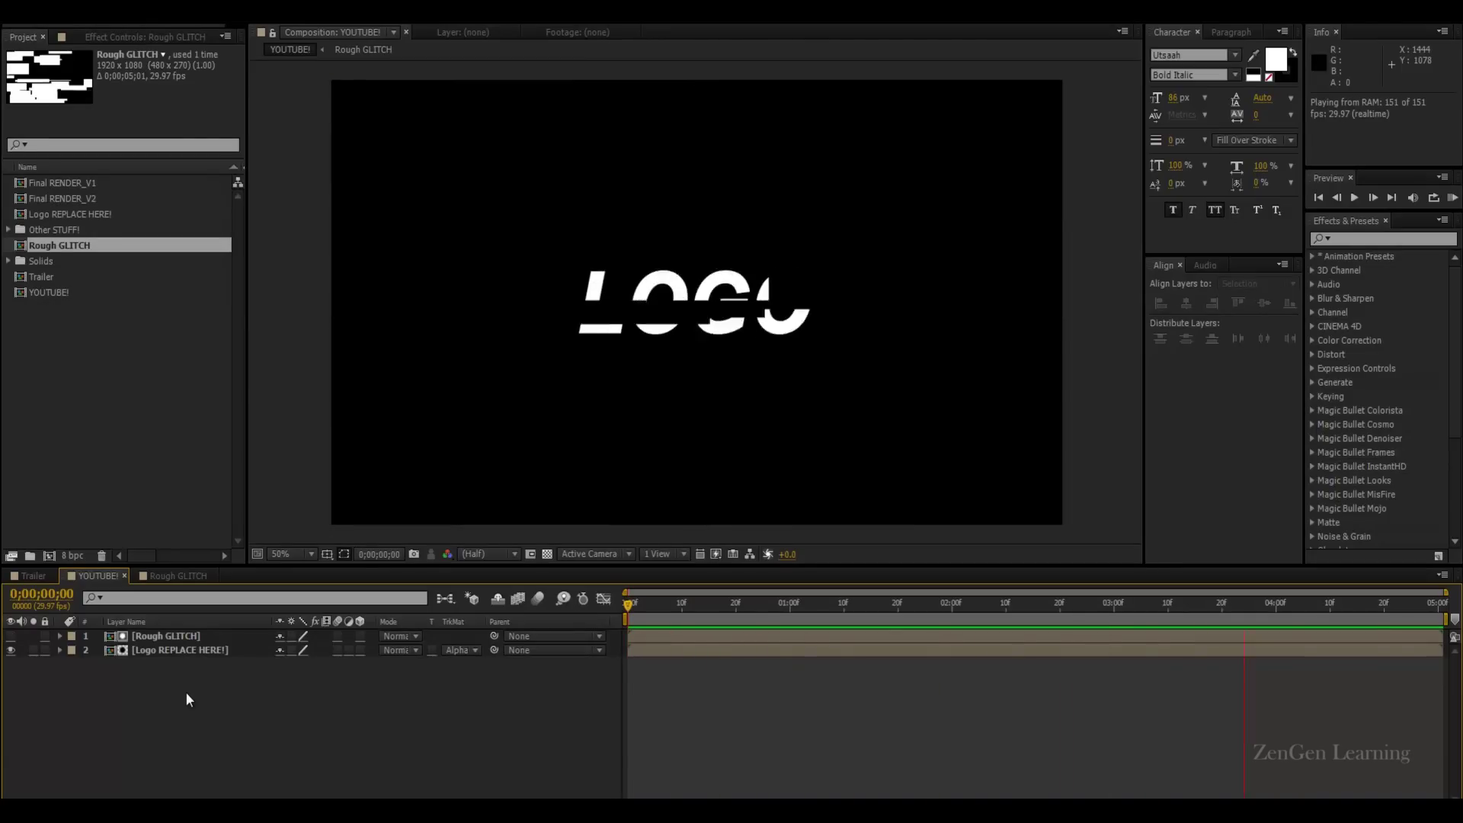
click(186, 692)
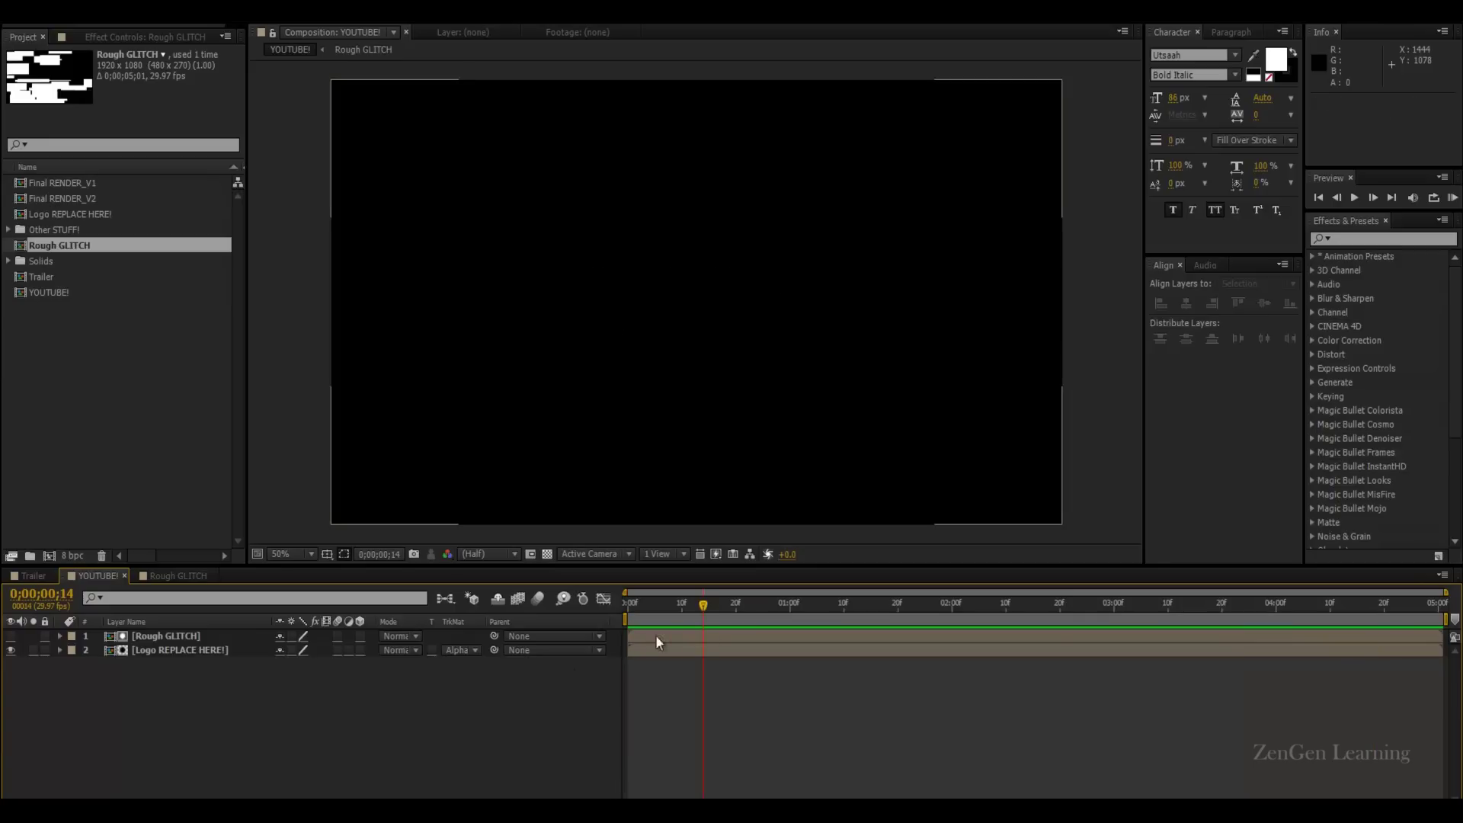
mouse_move(660, 603)
mouse_down()
mouse_move(1185, 589)
mouse_move(1105, 604)
mouse_move(583, 606)
mouse_move(1038, 600)
mouse_move(671, 606)
mouse_up()
Step: Add a full-frame WHITE solid to Rough GLITCH that starts at 0;00;01;00
click(176, 577)
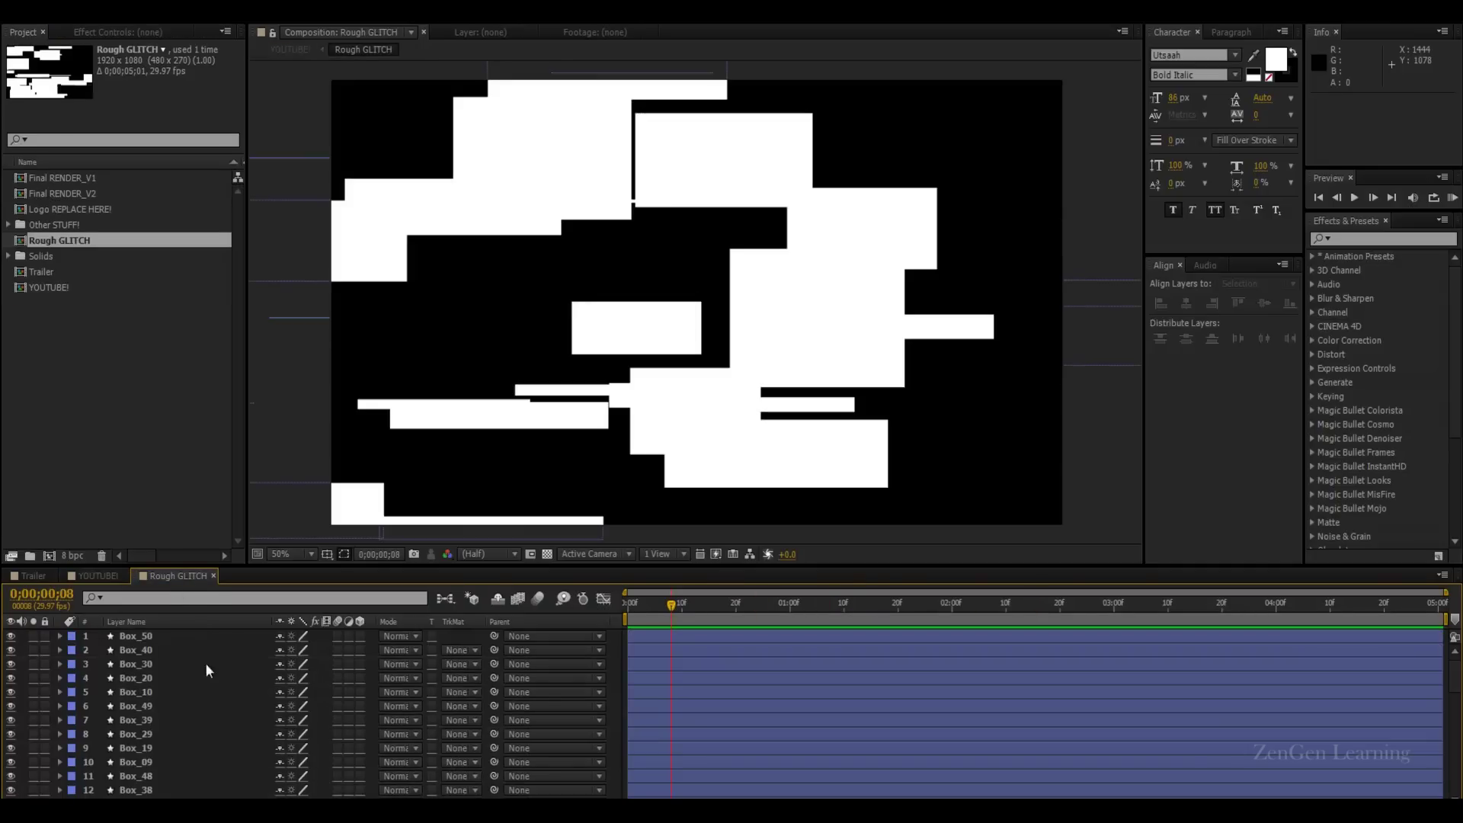
key(ctrl+y)
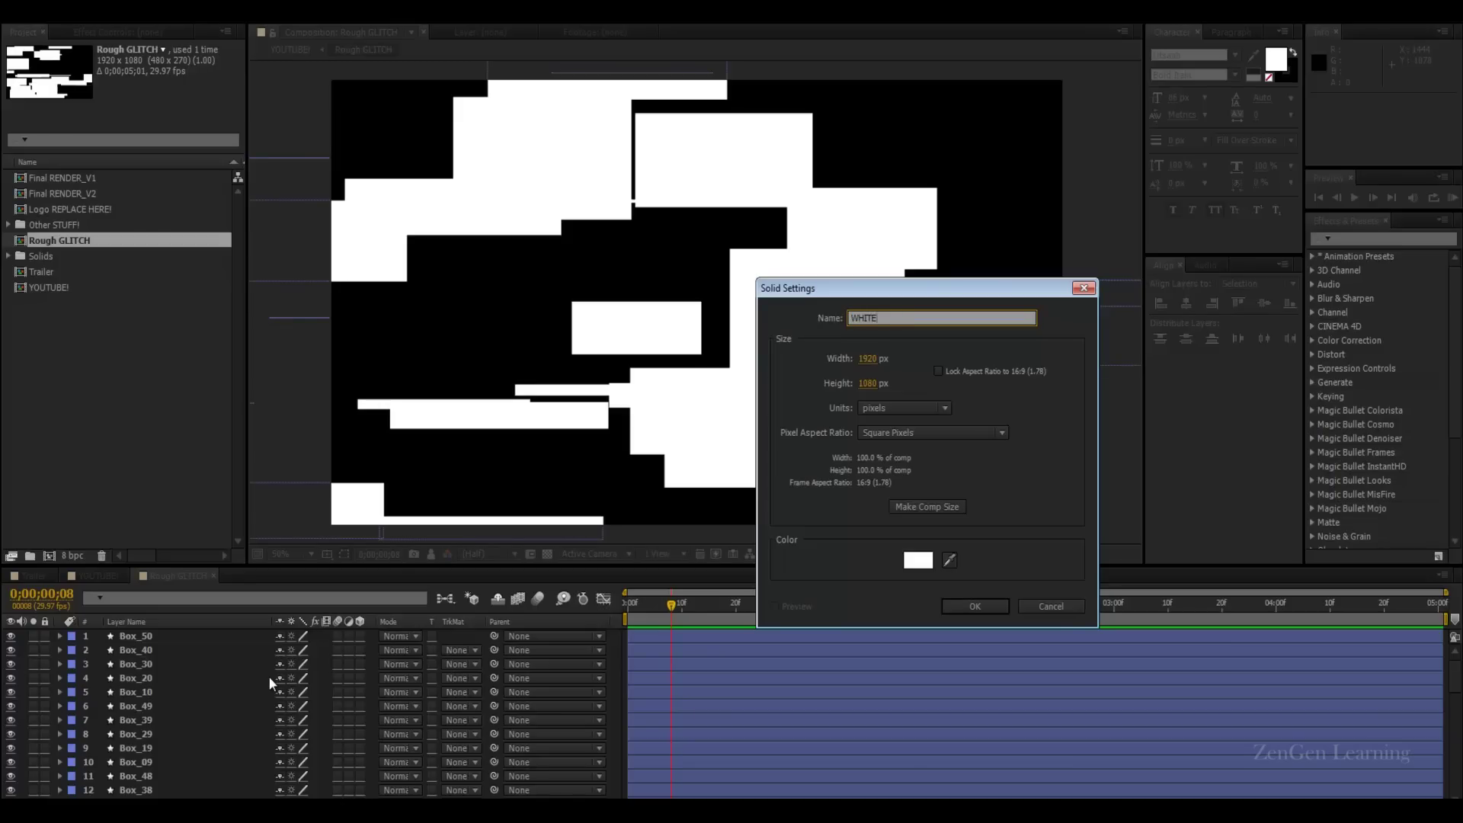
click(976, 605)
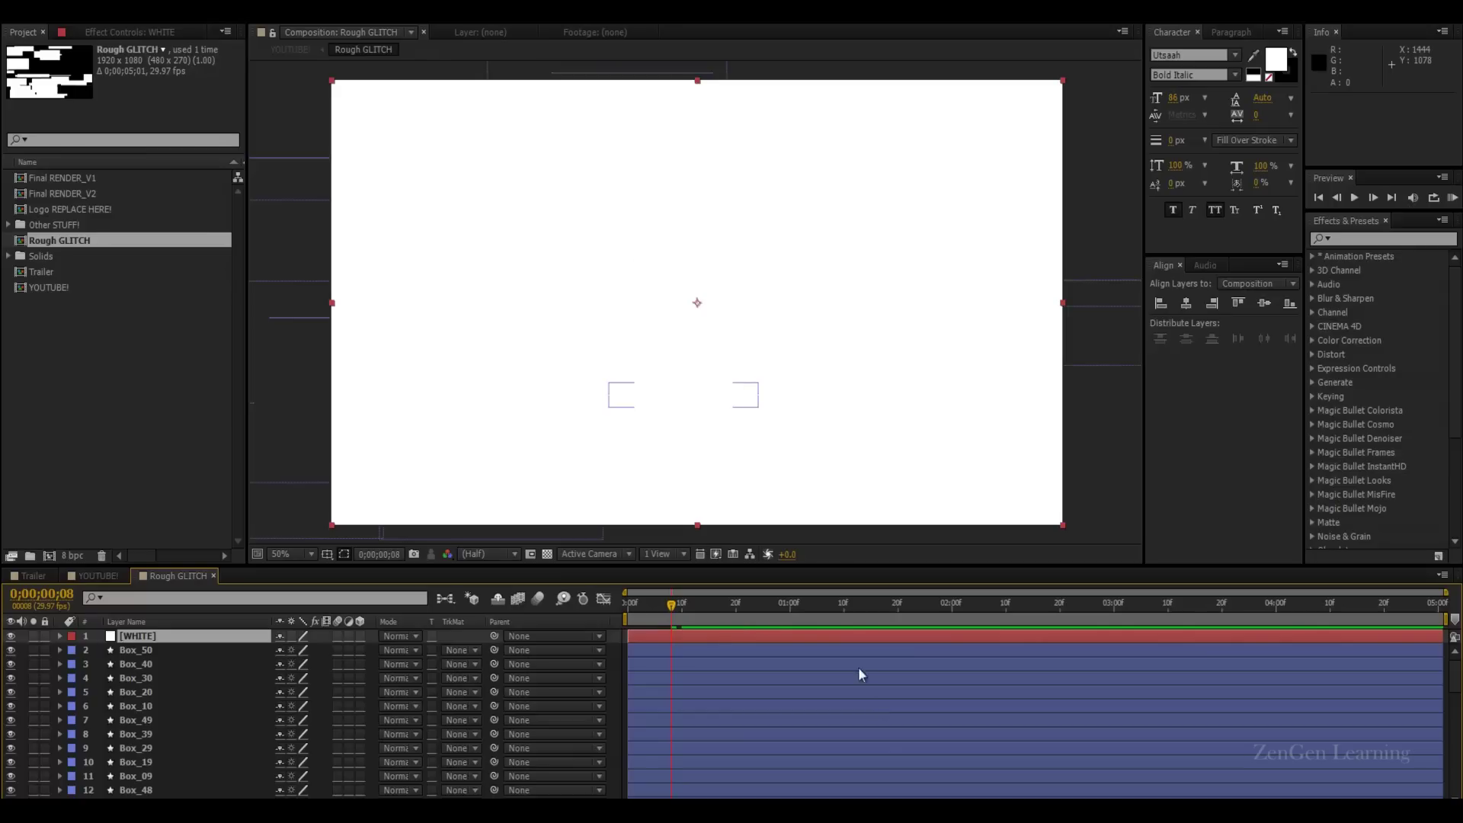
click(787, 605)
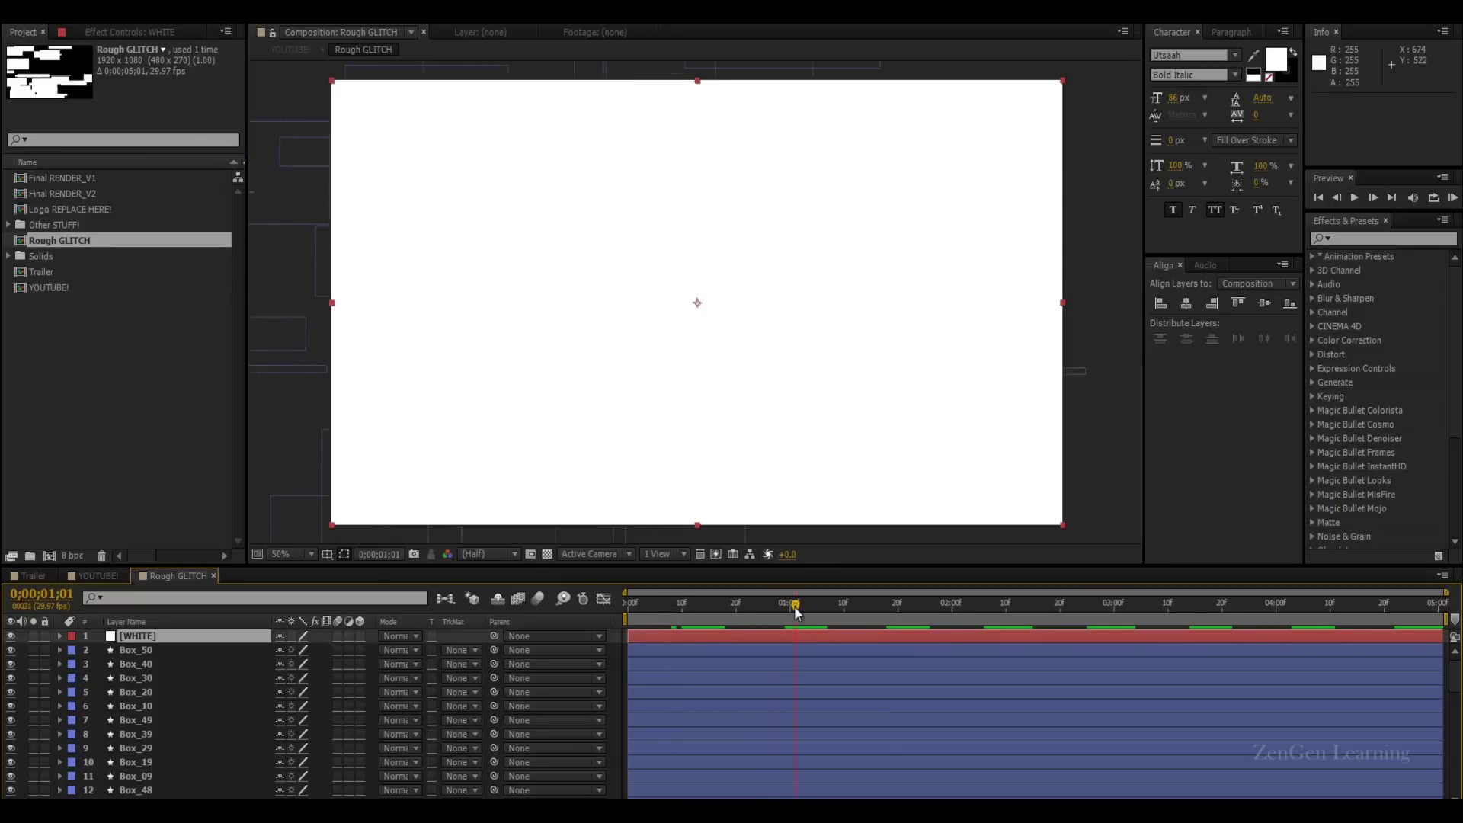
drag(752, 636, 878, 637)
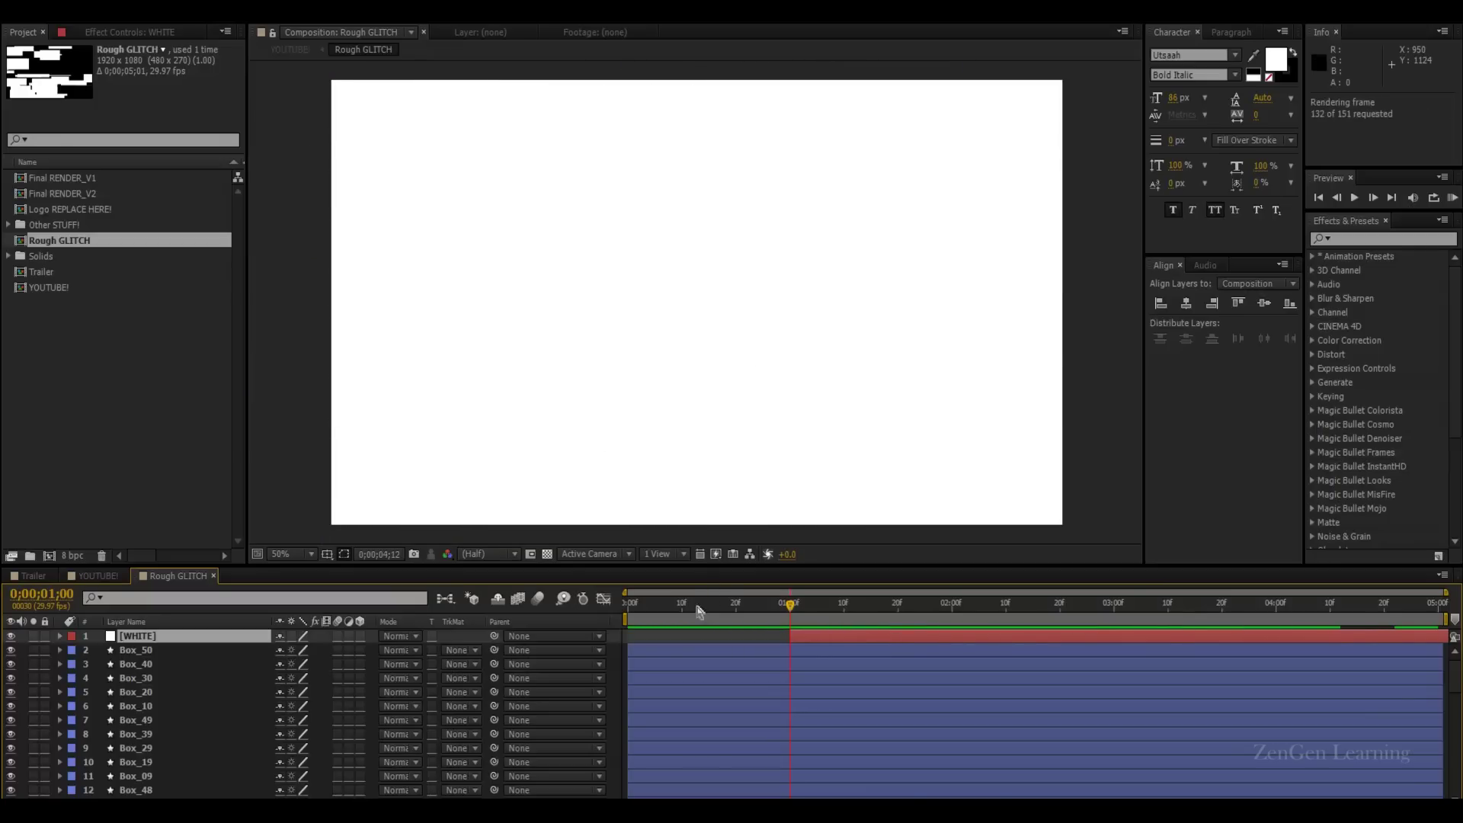
Step: Scrub Rough GLITCH to about two seconds, then preview the logo back in YOUTUBE!
click(800, 605)
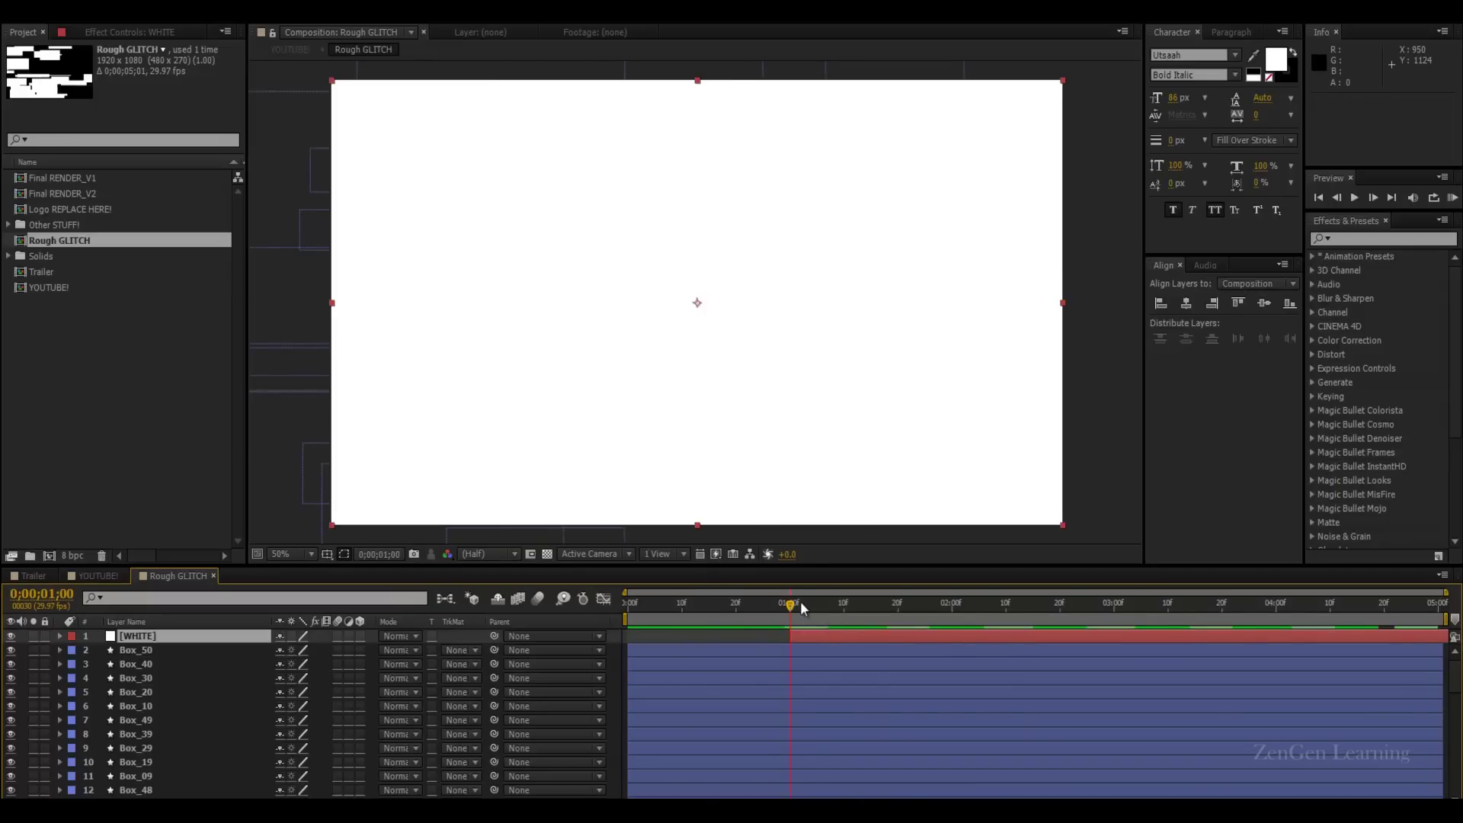
drag(800, 601, 1065, 604)
key(shift+Escape)
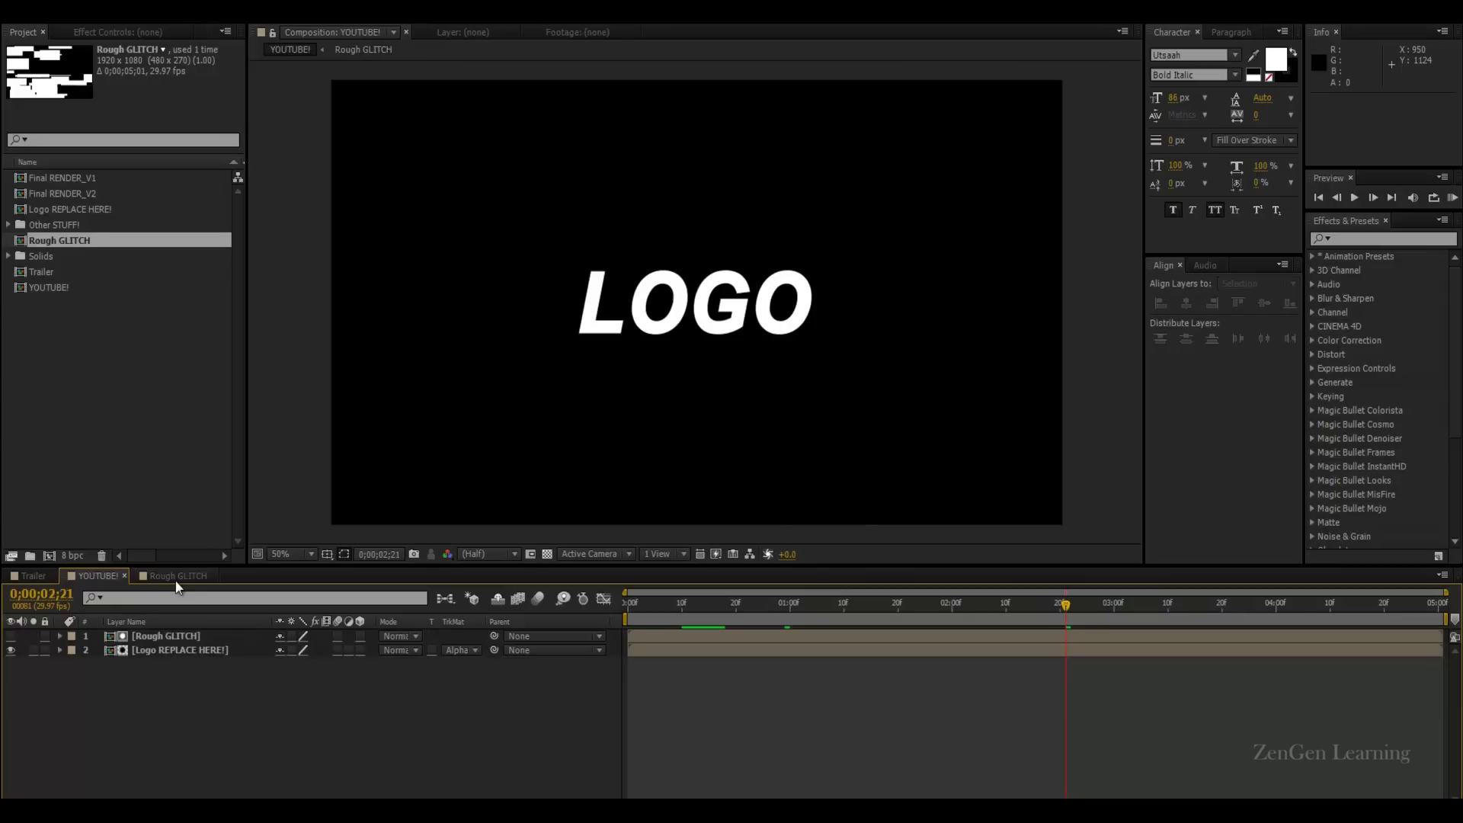
key(KP_0)
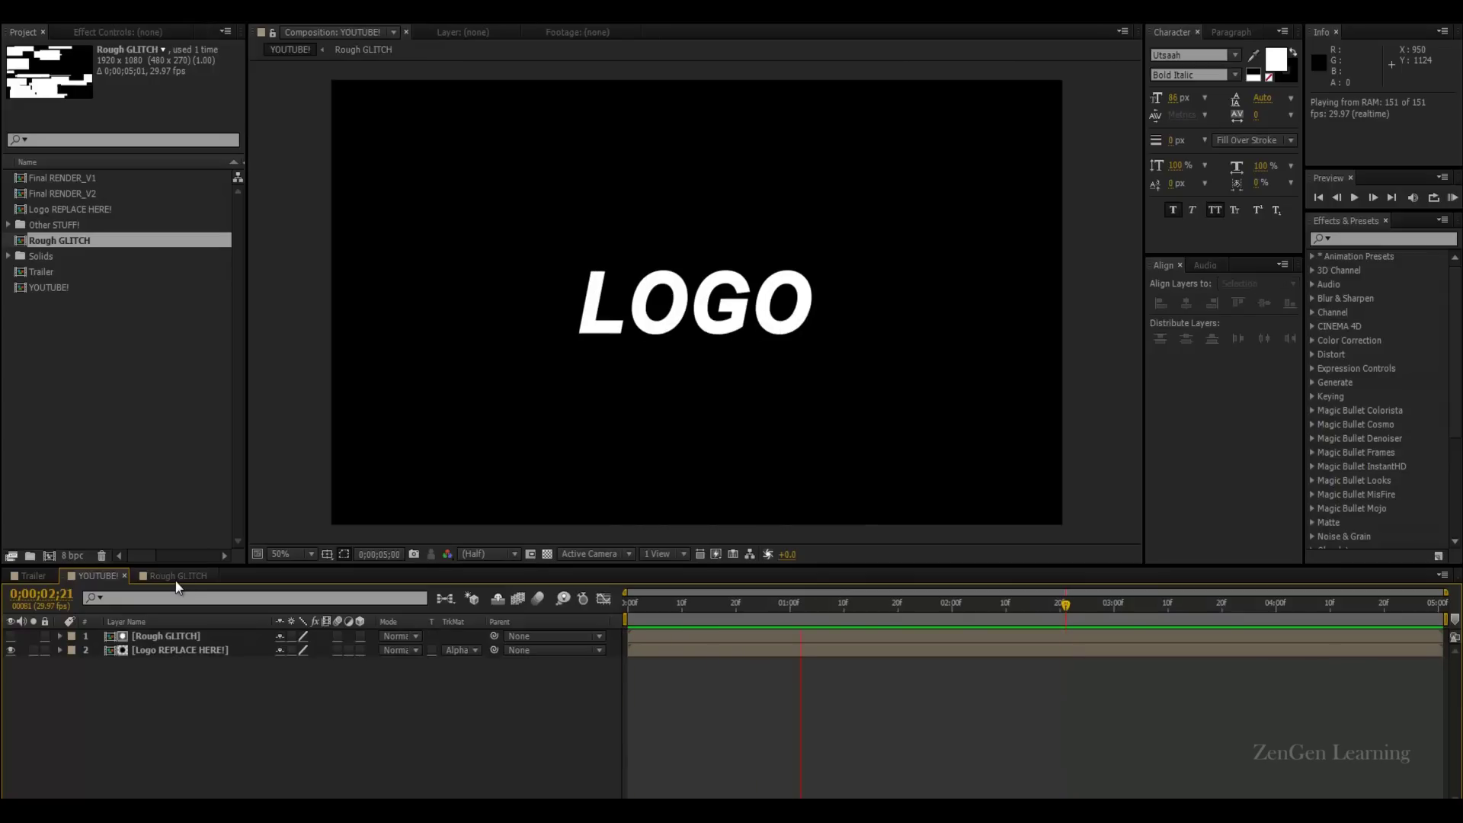
key(space)
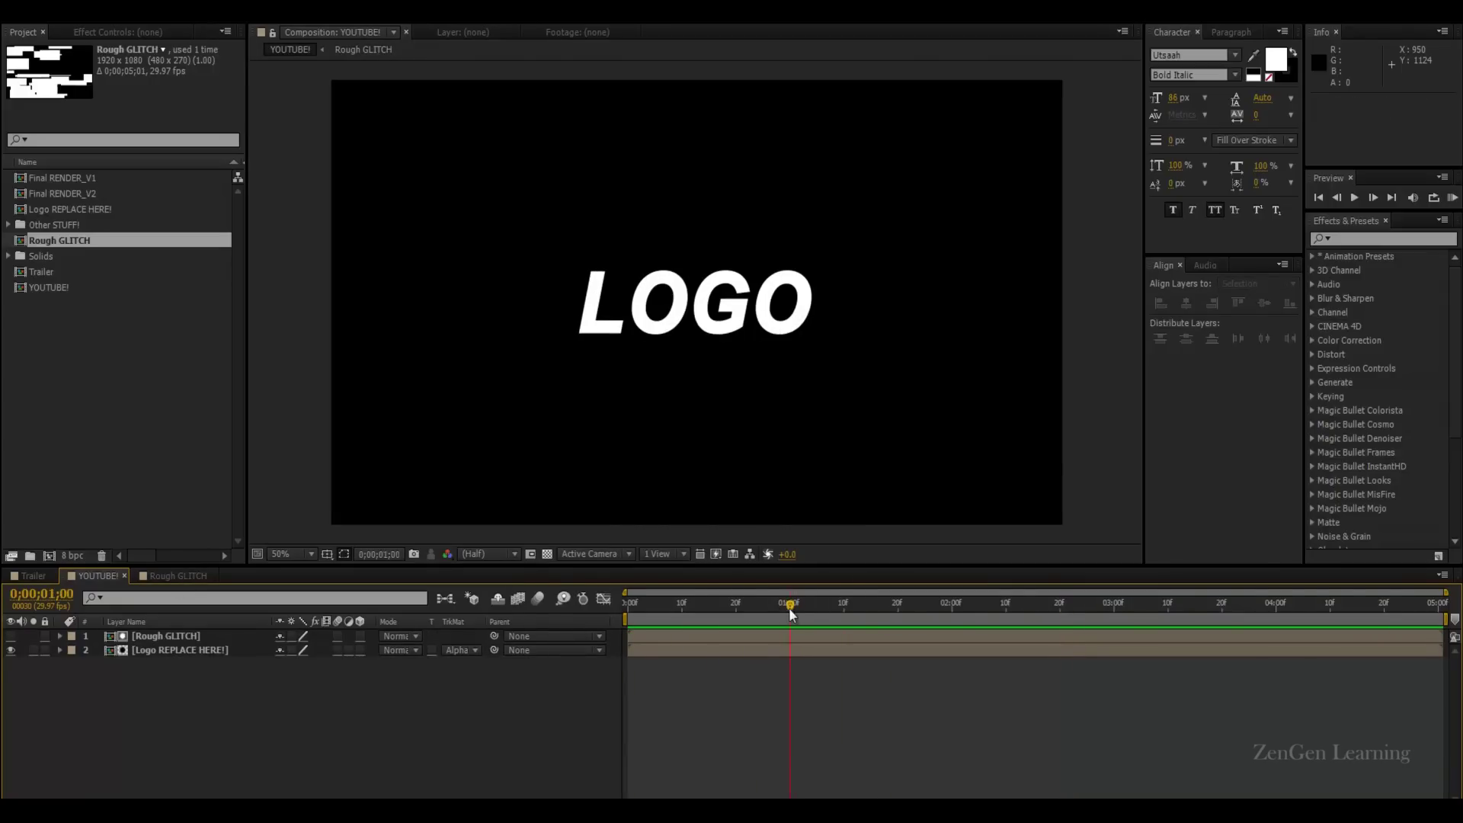
mouse_move(789, 607)
mouse_down()
mouse_move(543, 606)
mouse_move(806, 608)
mouse_up()
key(space)
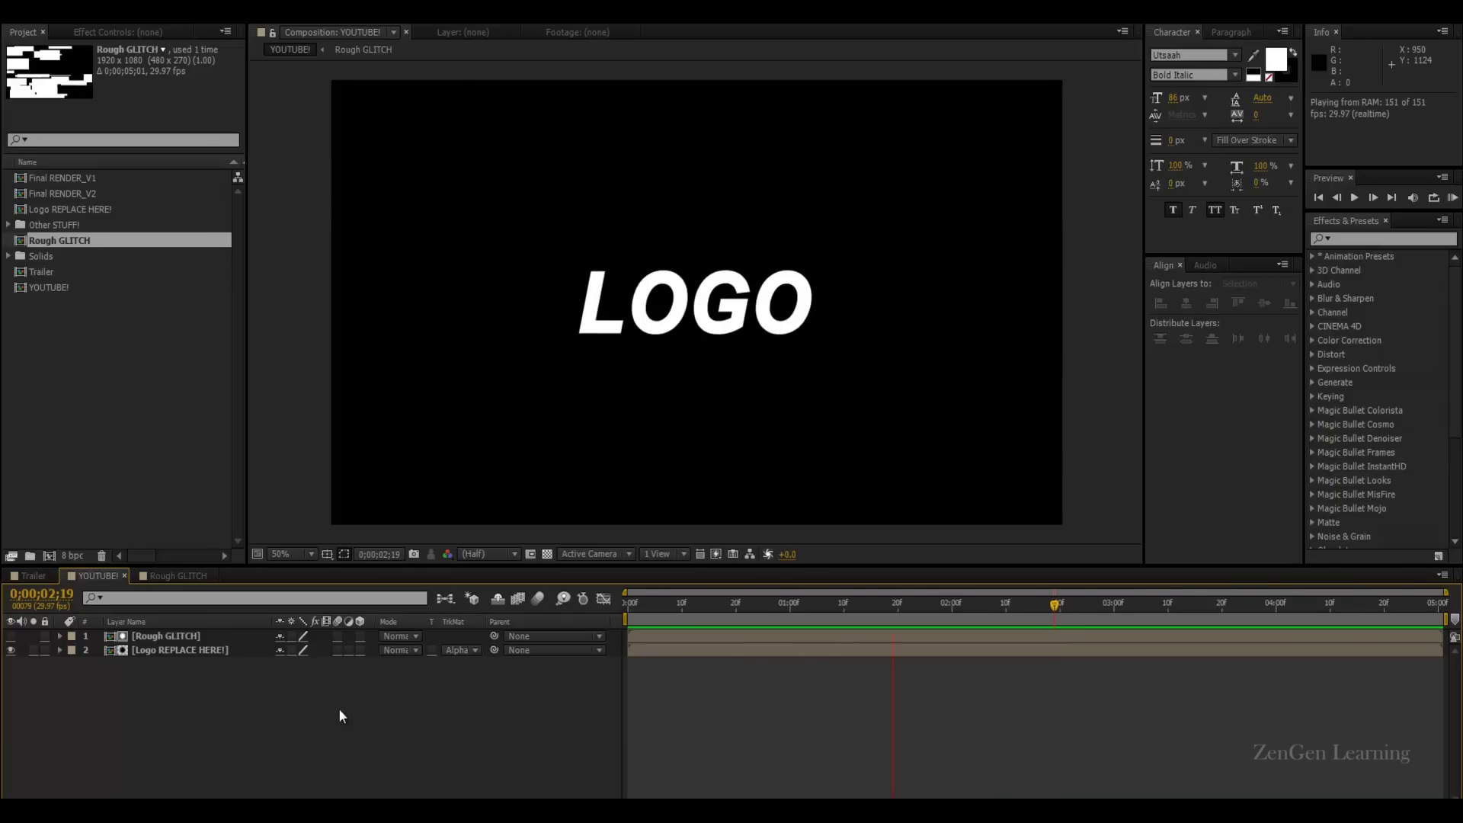
key(space)
drag(743, 616, 692, 634)
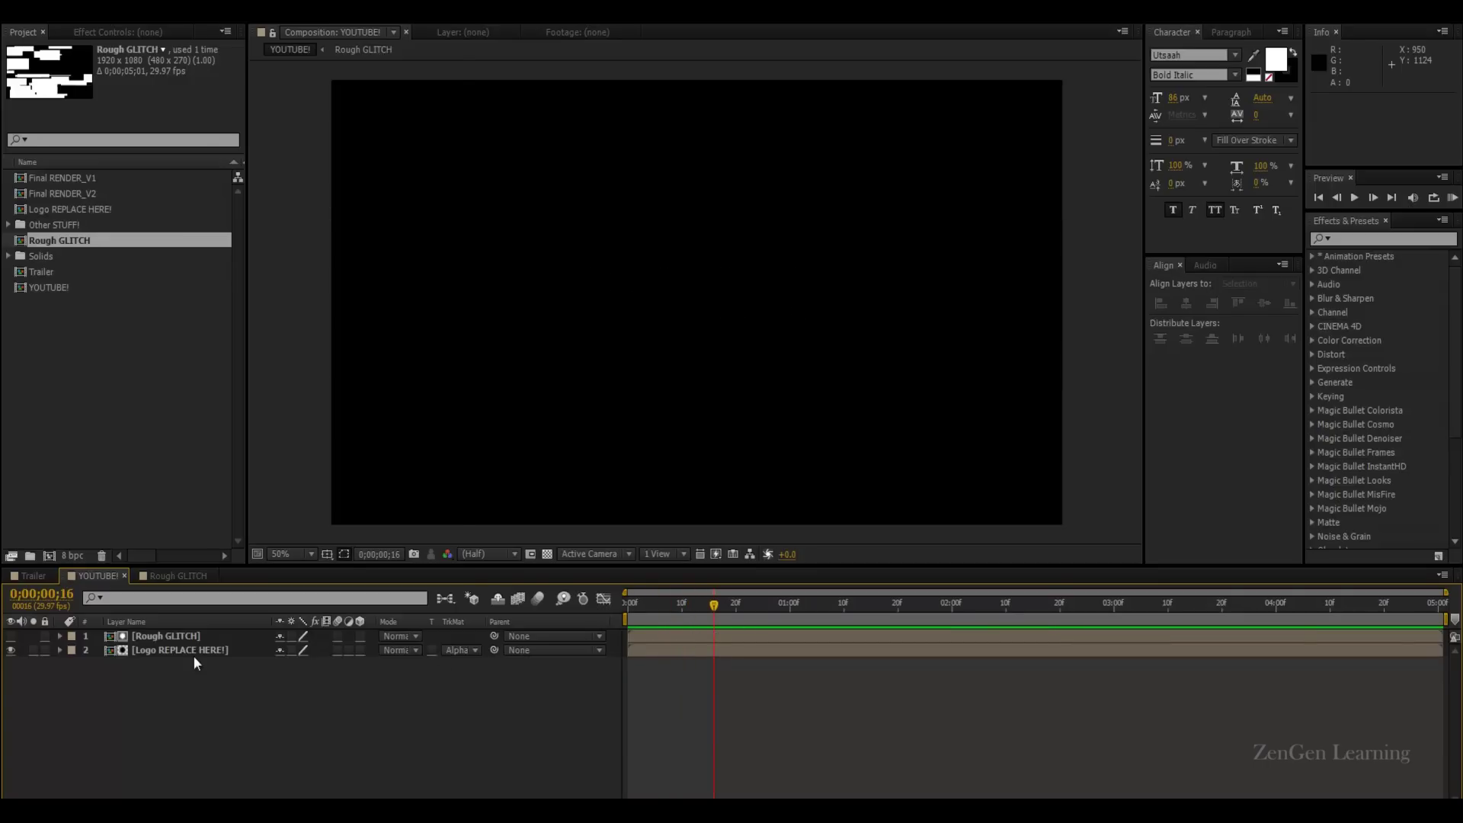
drag(646, 601, 809, 610)
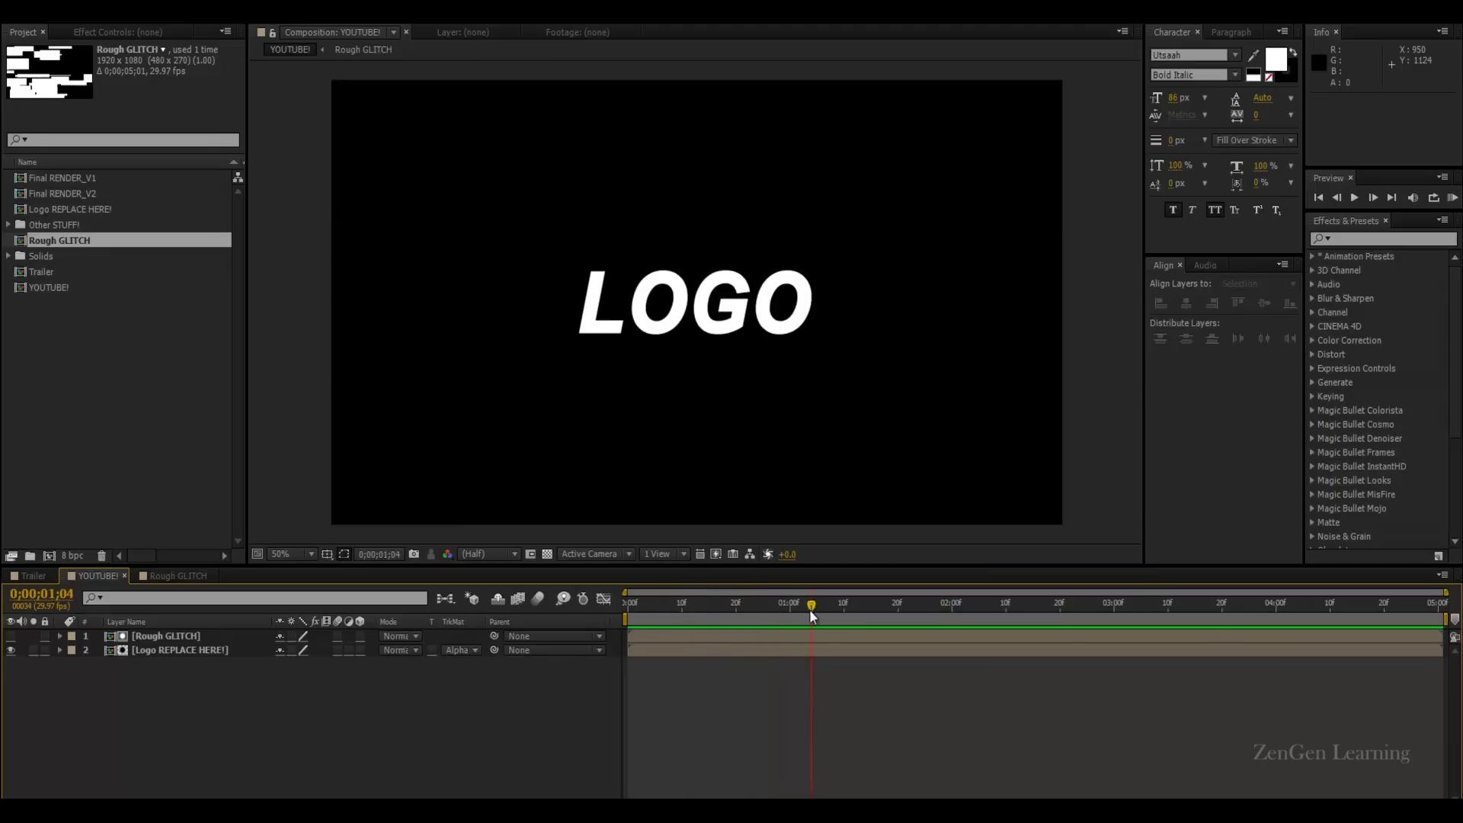
key(Home)
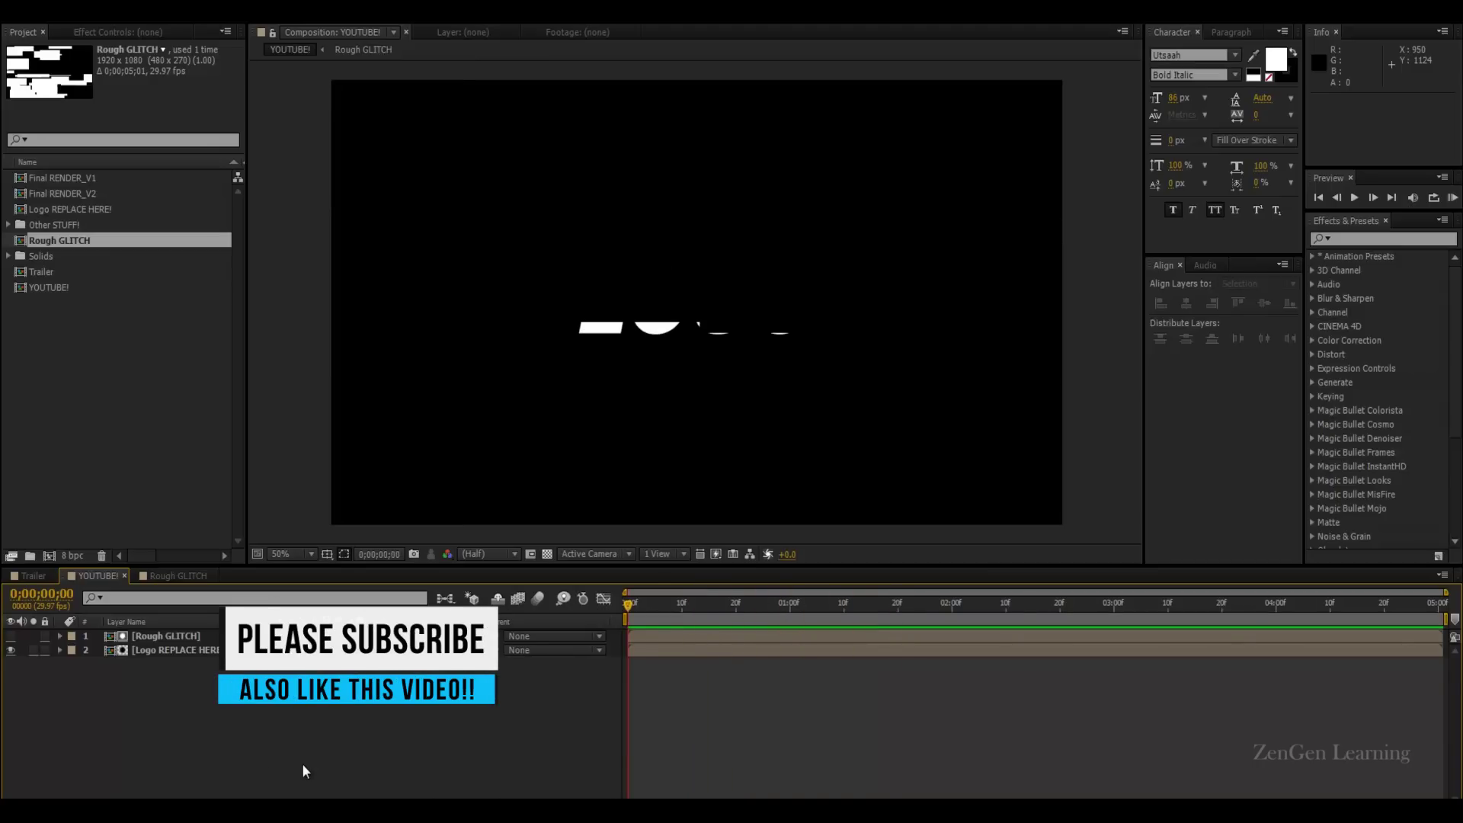
Step: Add an adjustment layer named Wiggle CONTROLLER to the YOUTUBE! comp
key(ctrl+alt+y)
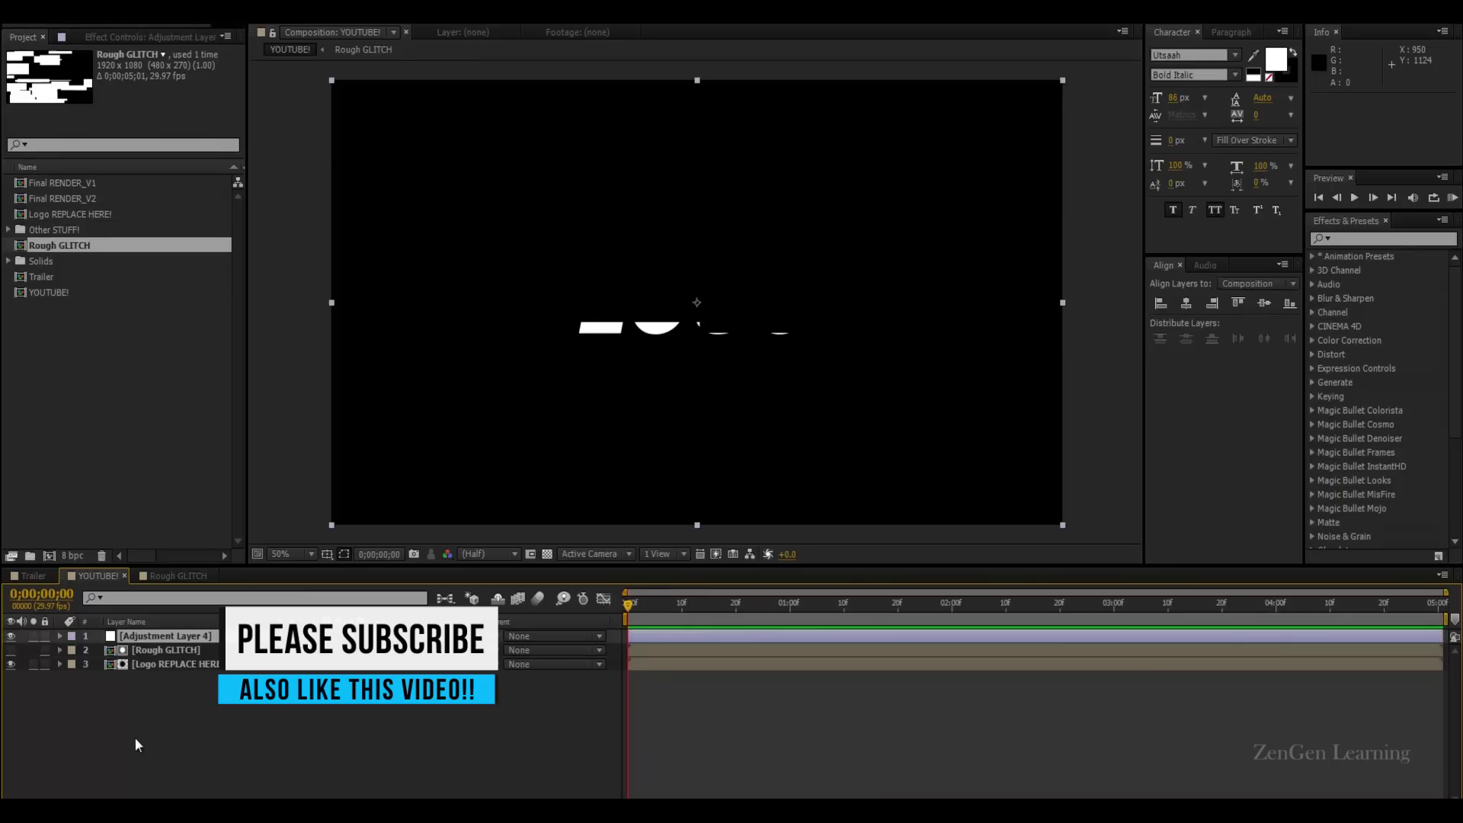
key(Return)
key(BackSpace)
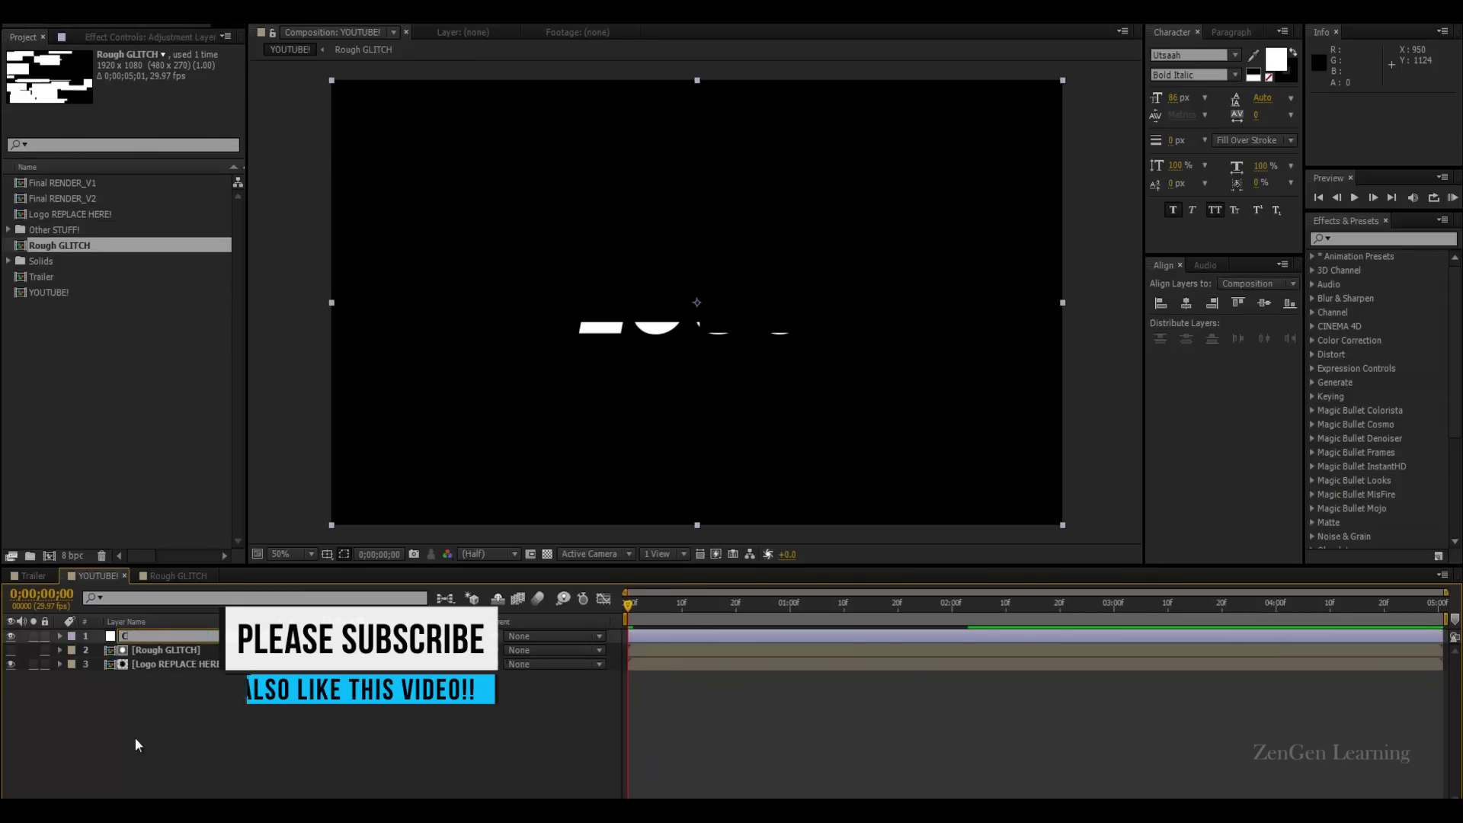
text(Wiggle CONTROLLER)
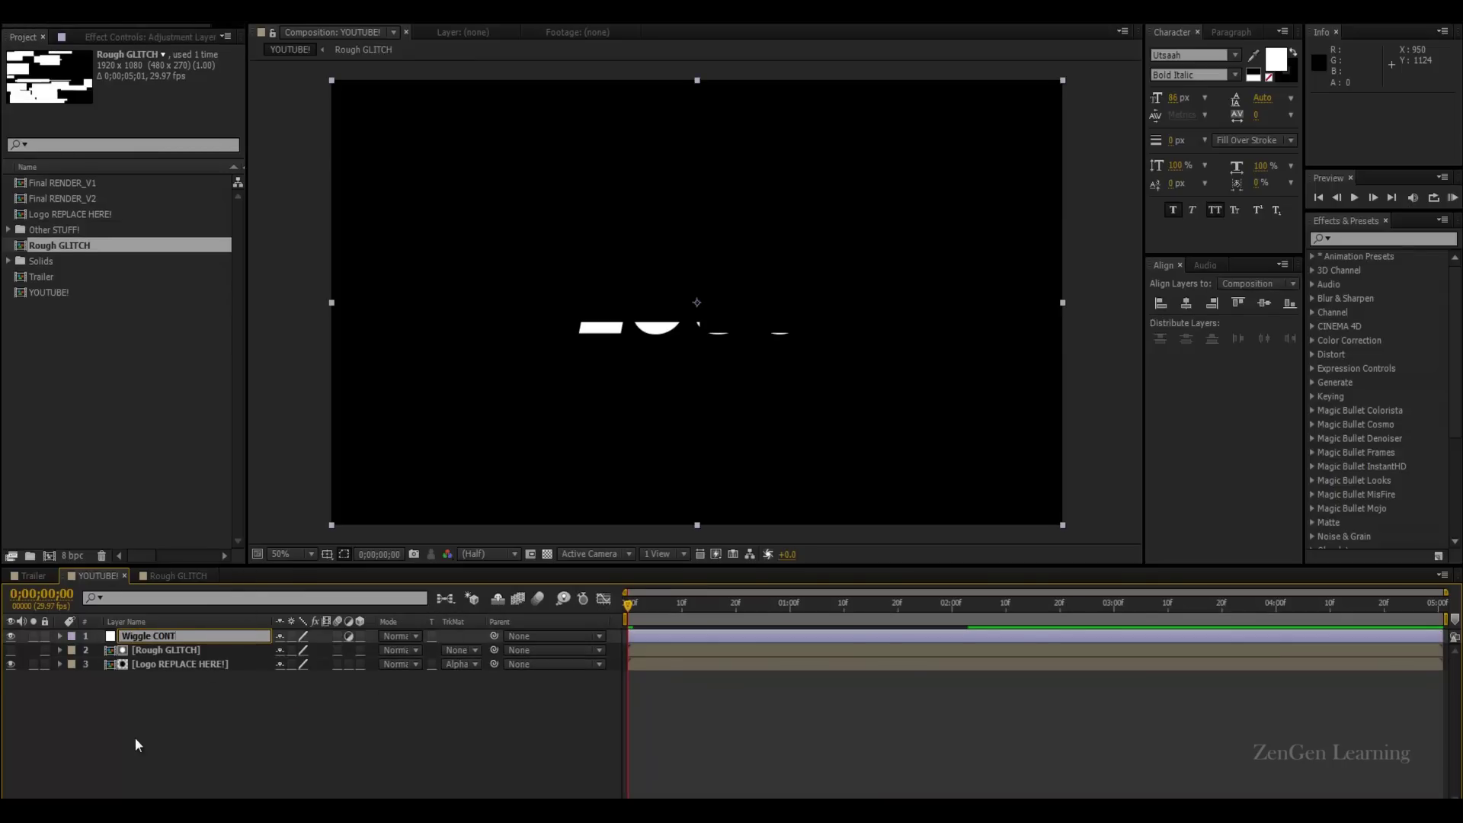
key(Return)
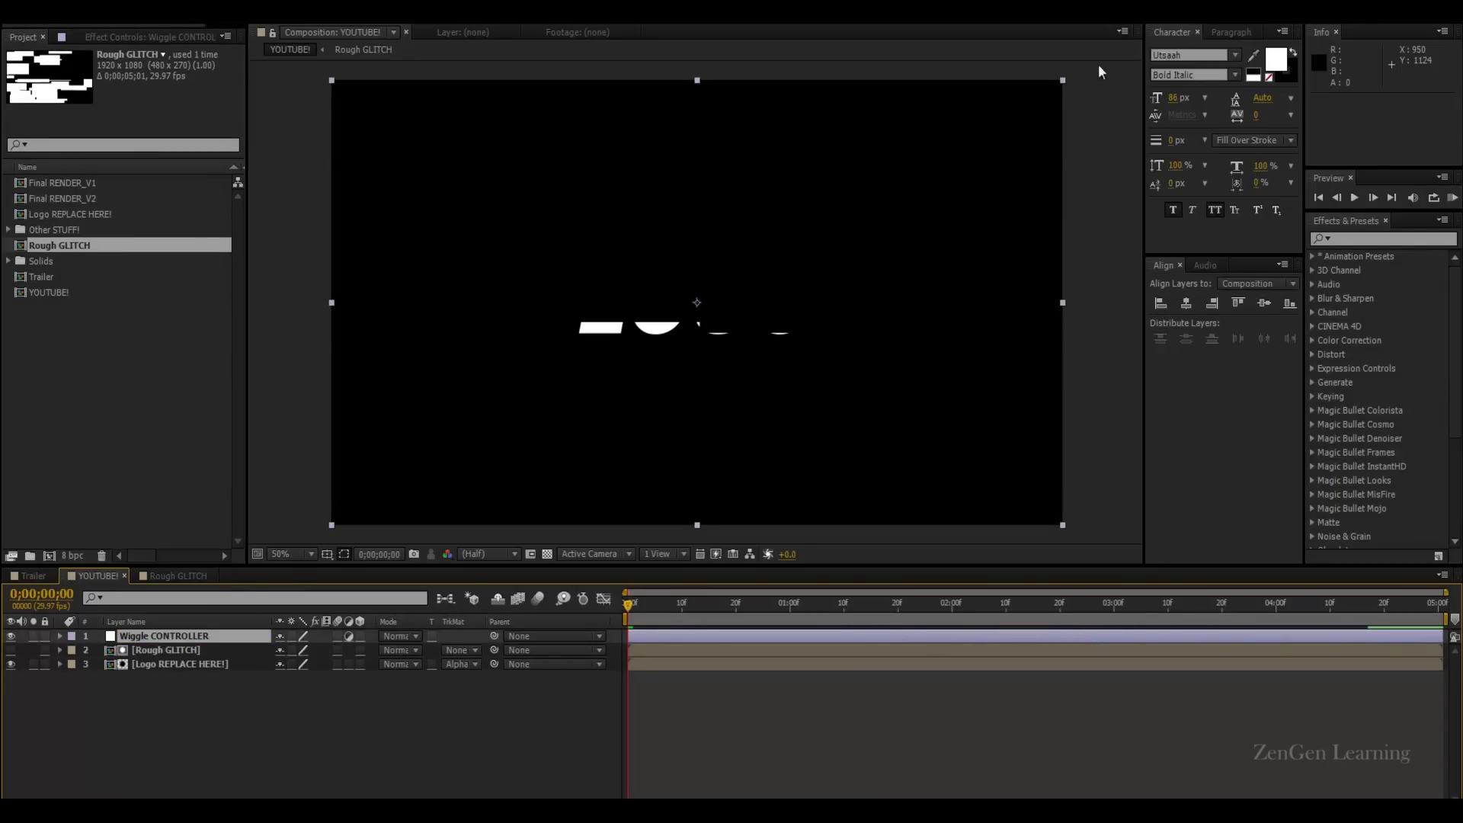
Step: Search Effects & Presets for 'slid' and apply Slider Control to Wiggle CONTROLLER
click(1352, 238)
text(s)
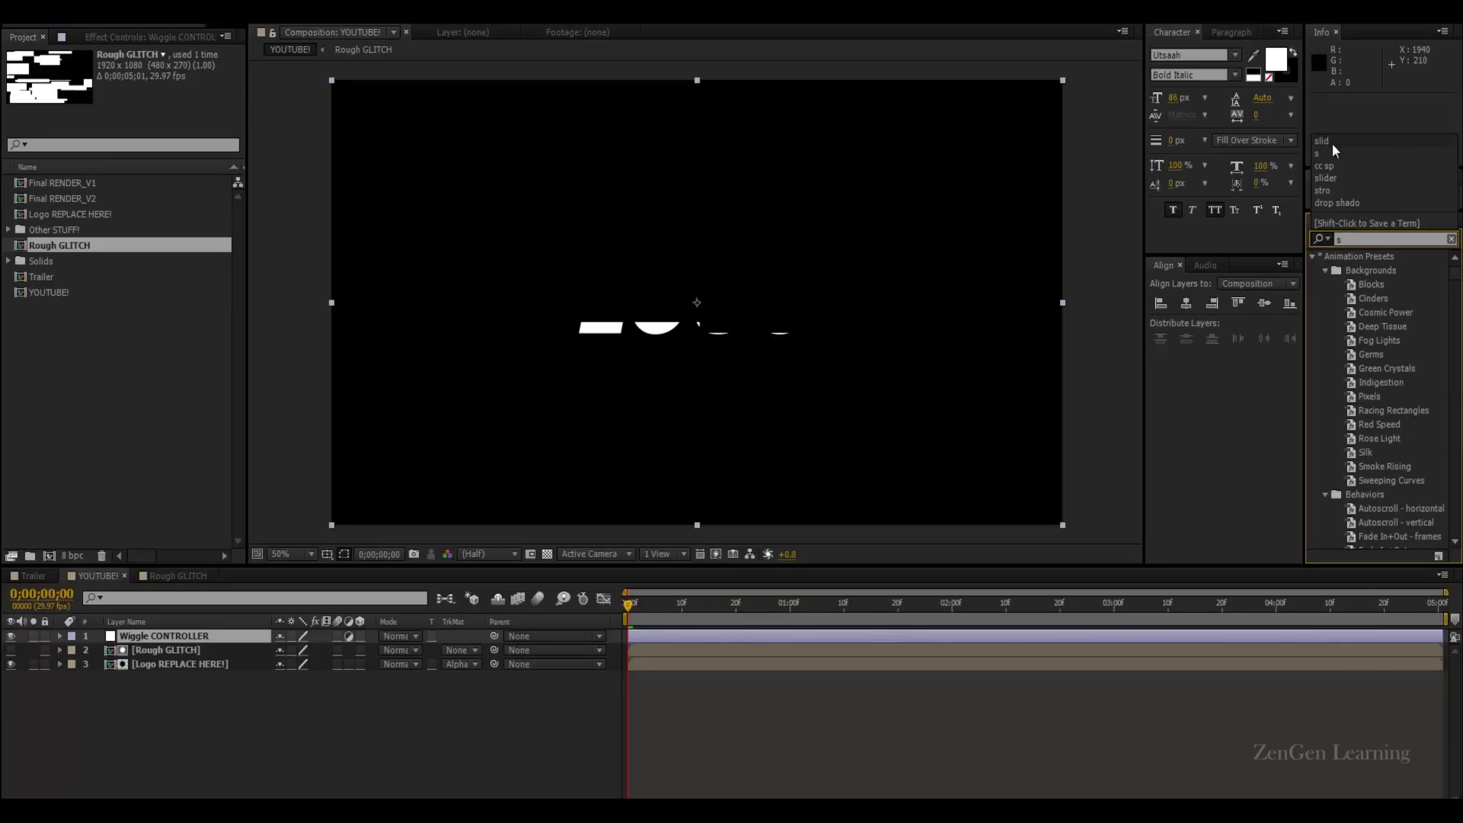
click(1331, 143)
drag(1363, 537, 177, 638)
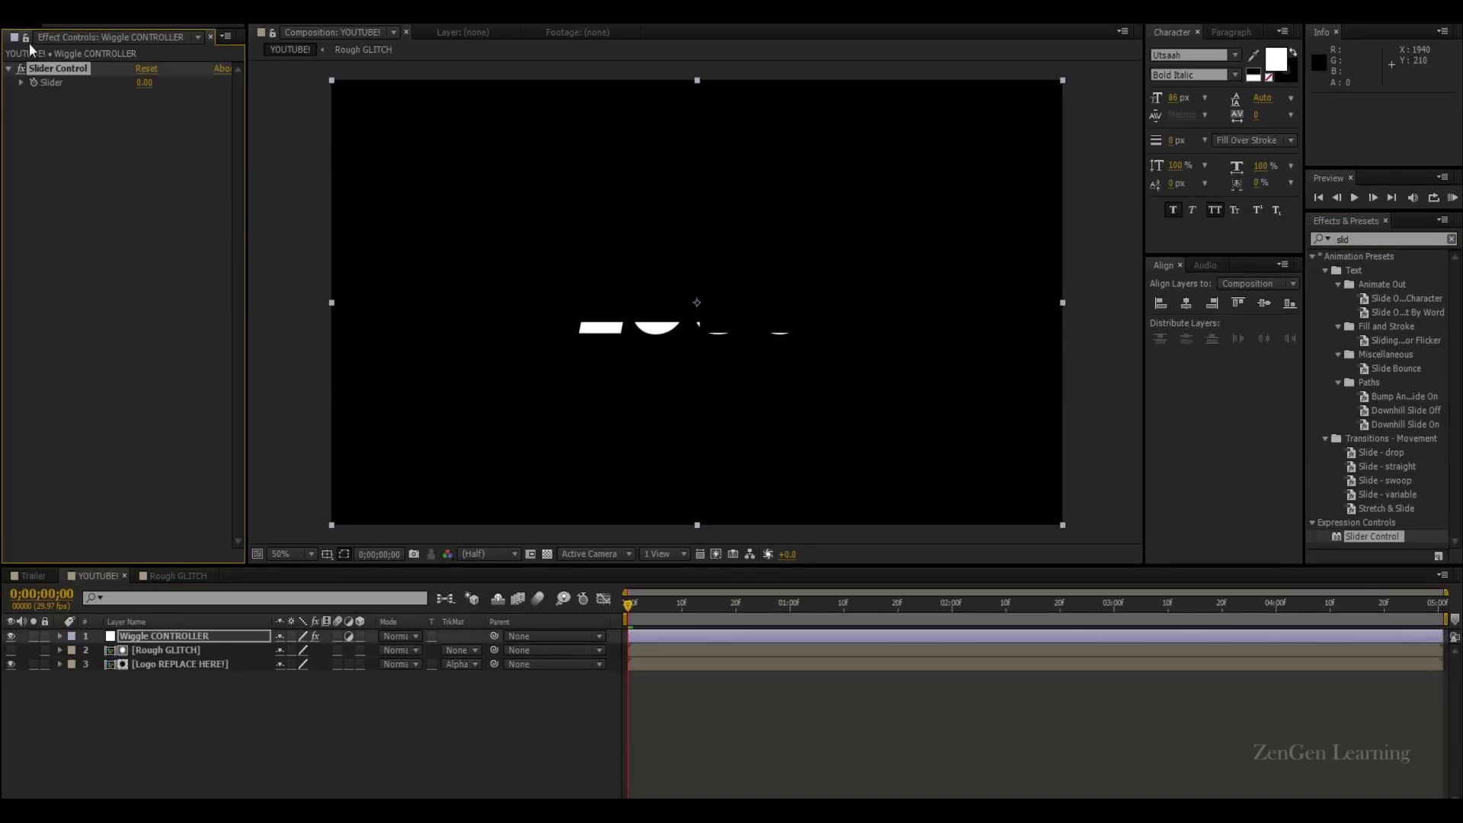
Step: Give the logo layer's Position a wiggle(5, …) expression pick-whipped to the Wiggle CONTROLLER Slider
click(161, 661)
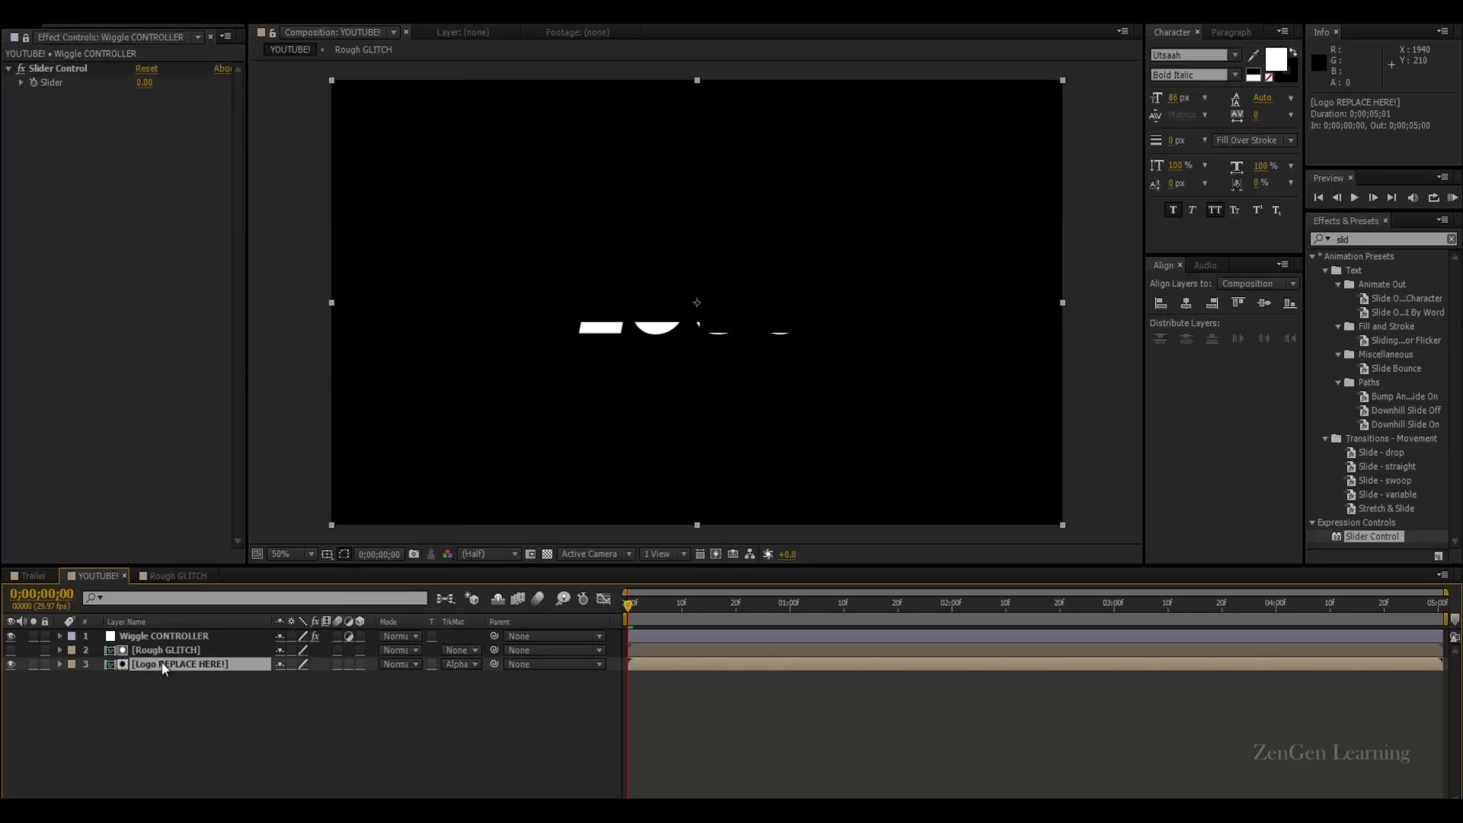
key(p)
alt+click(98, 678)
text(wiggle(5,)
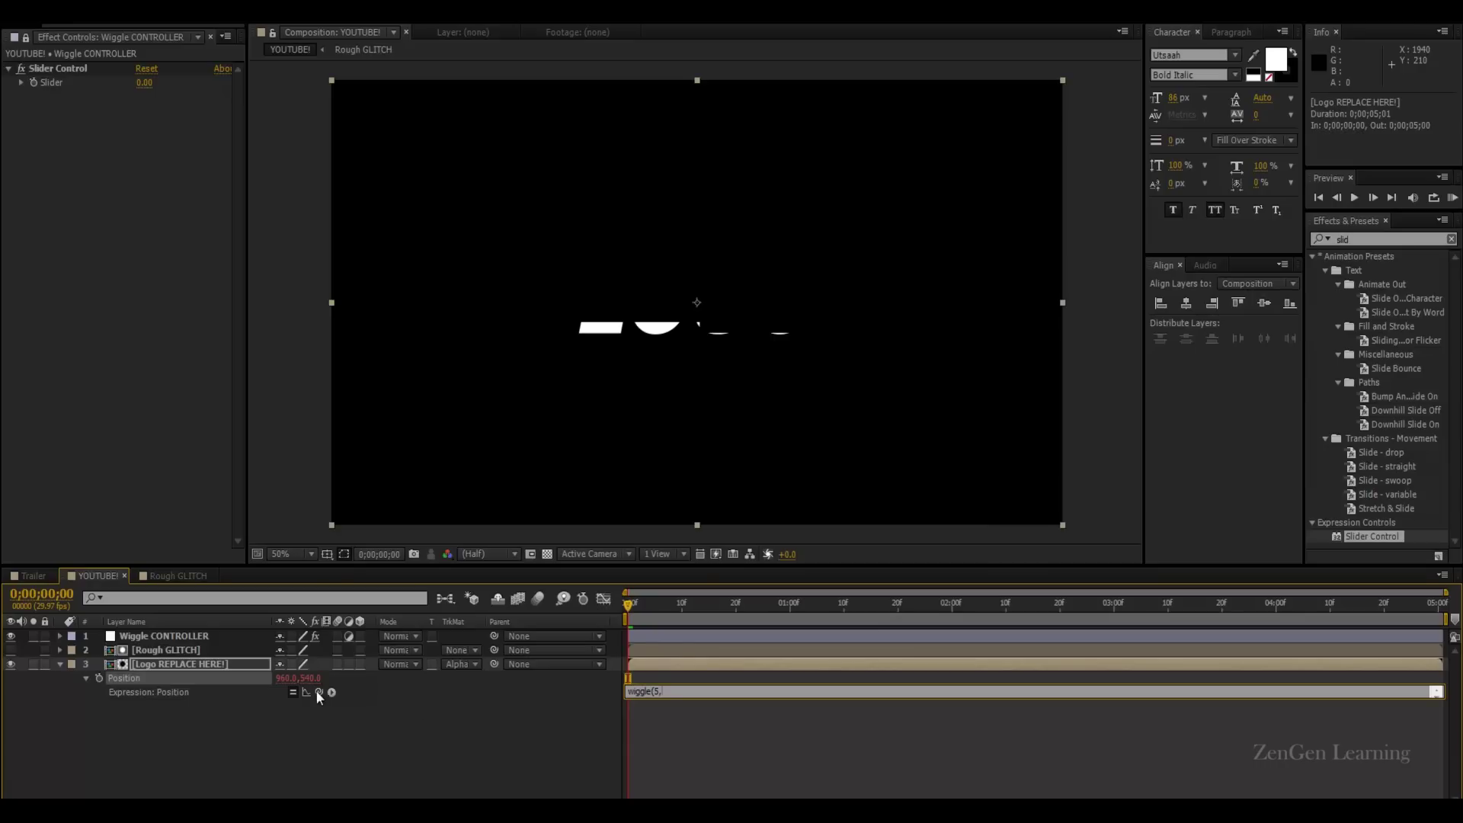
drag(317, 692, 61, 74)
drag(320, 692, 76, 84)
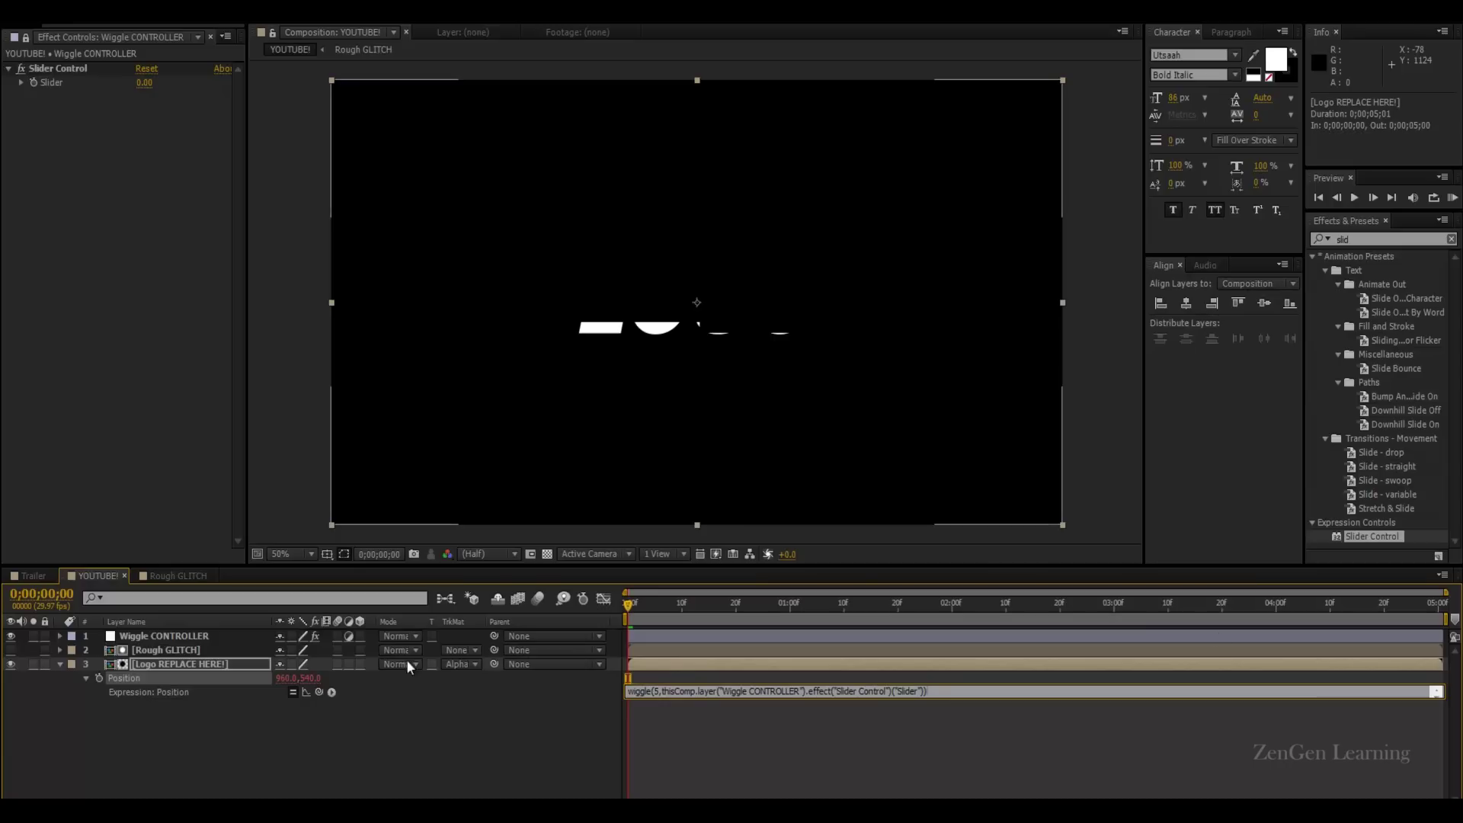
click(965, 695)
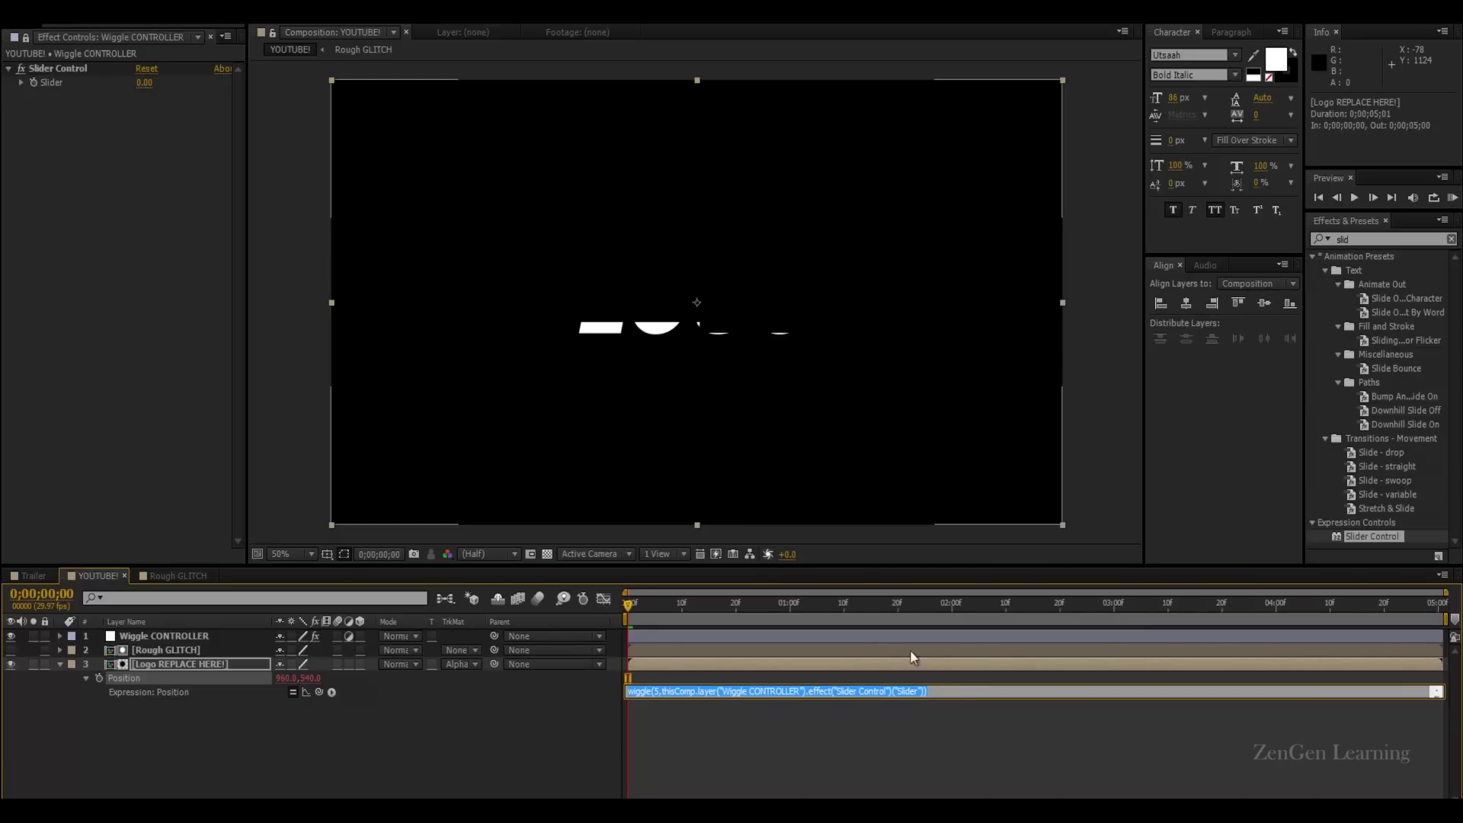
click(978, 693)
click(831, 734)
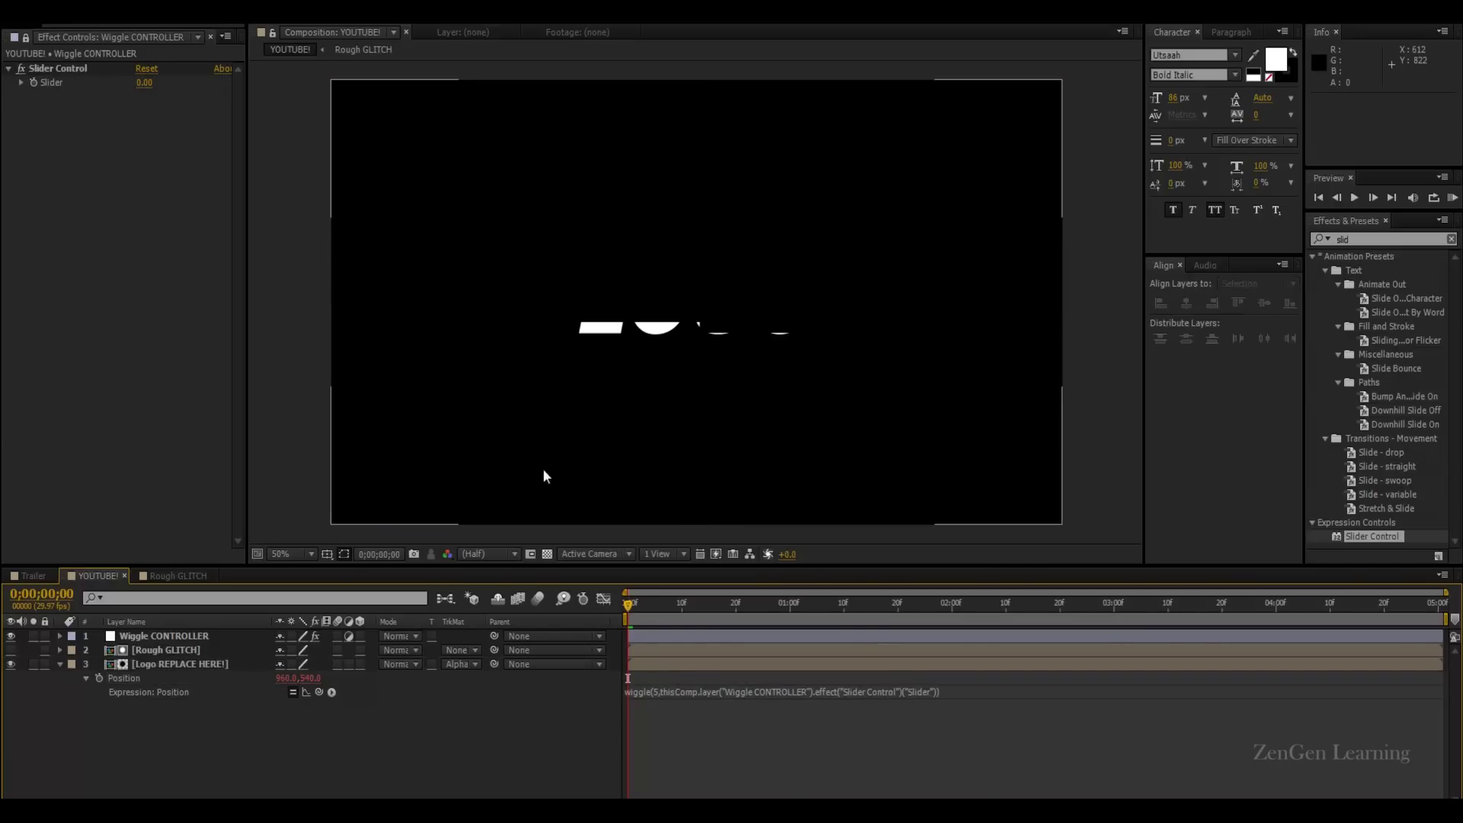
Step: Set the Wiggle CONTROLLER slider to 1500 and scrub to one second to see the logo move
click(32, 82)
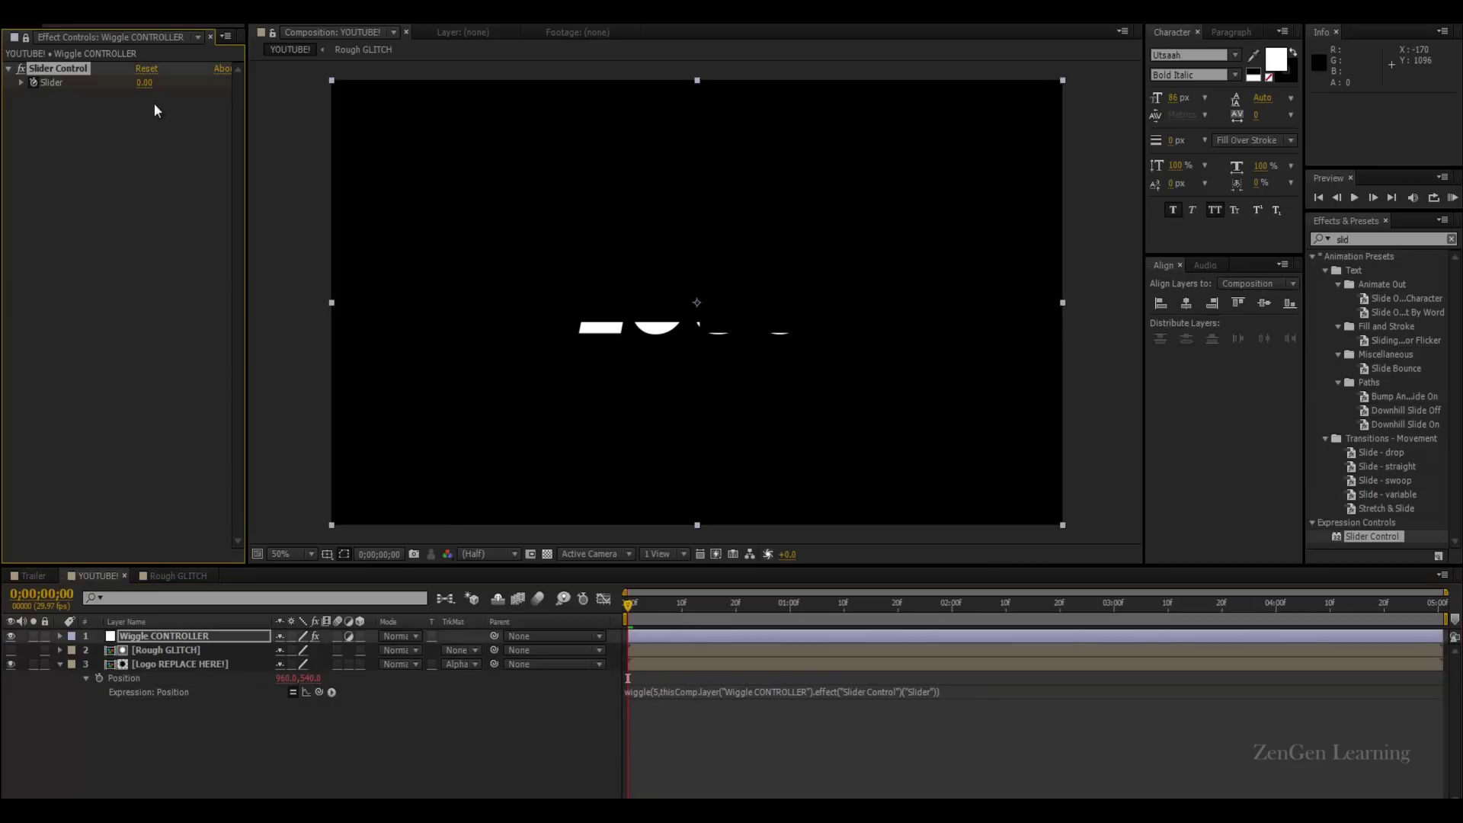
click(144, 83)
text(1500)
key(Return)
drag(734, 598, 789, 600)
Step: Change the slider amount to 500, stop the preview and rewind to the start
click(161, 84)
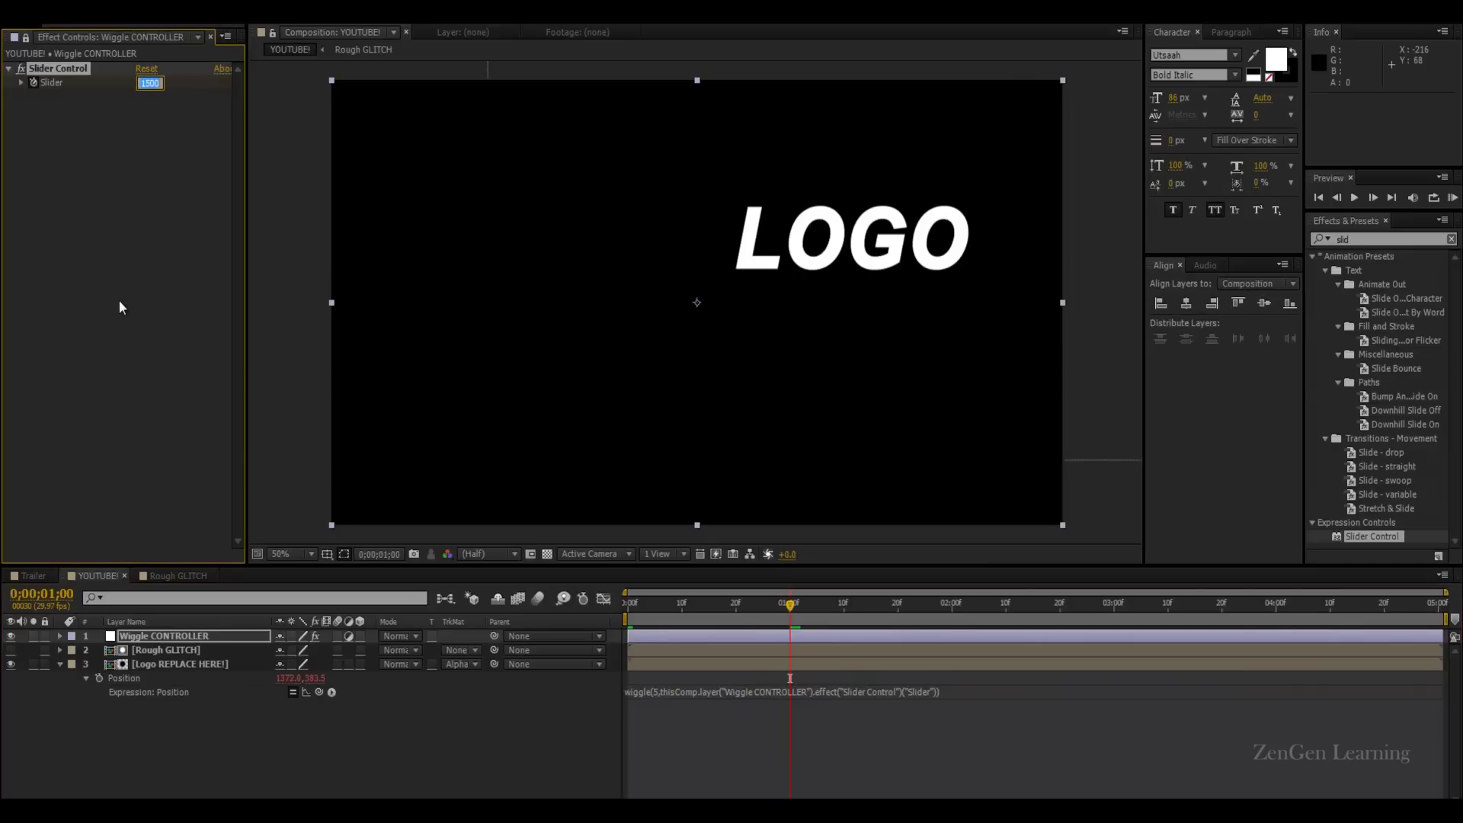
text(0)
key(Return)
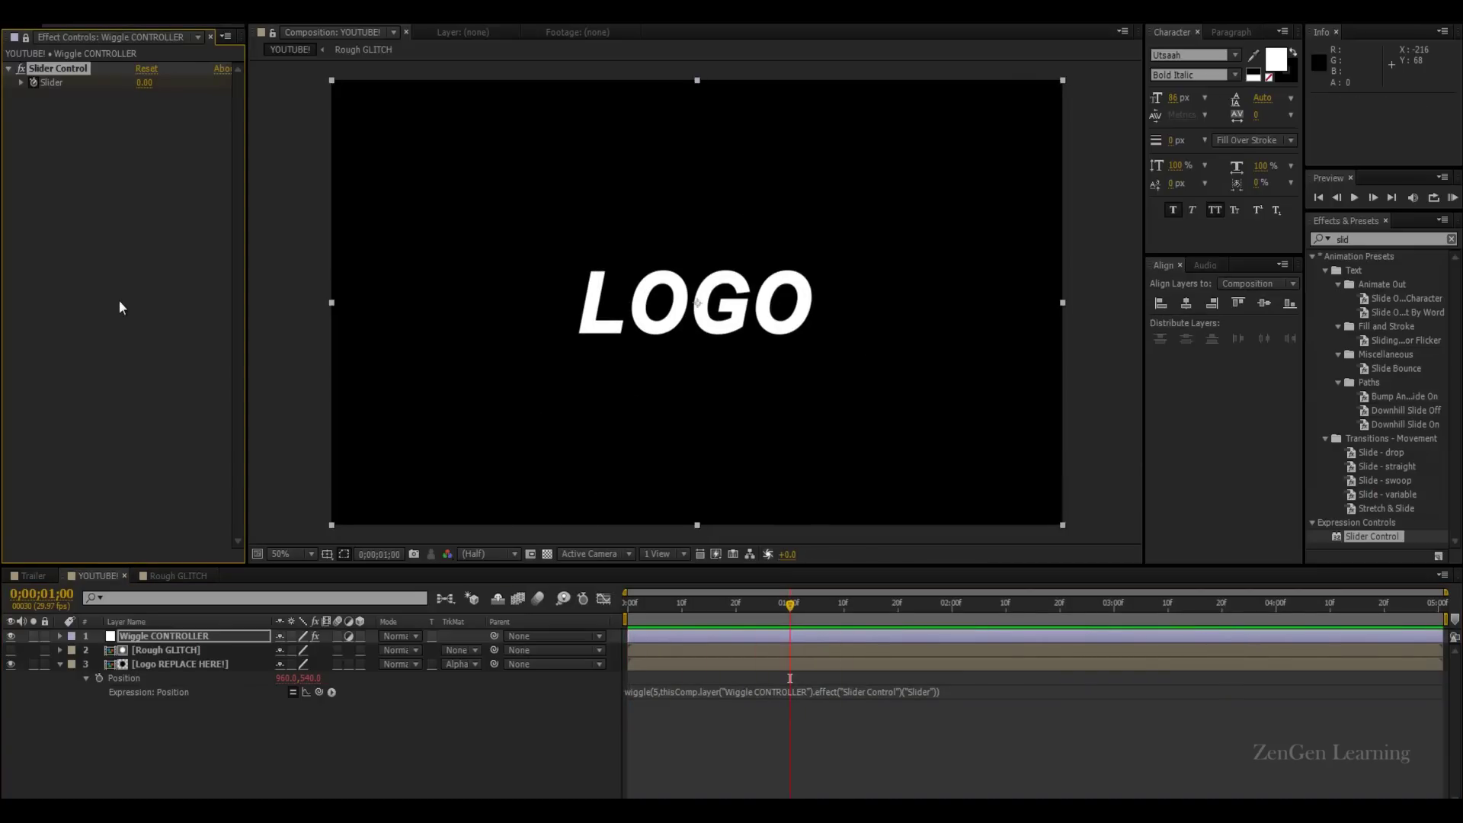
key(space)
drag(870, 602, 734, 615)
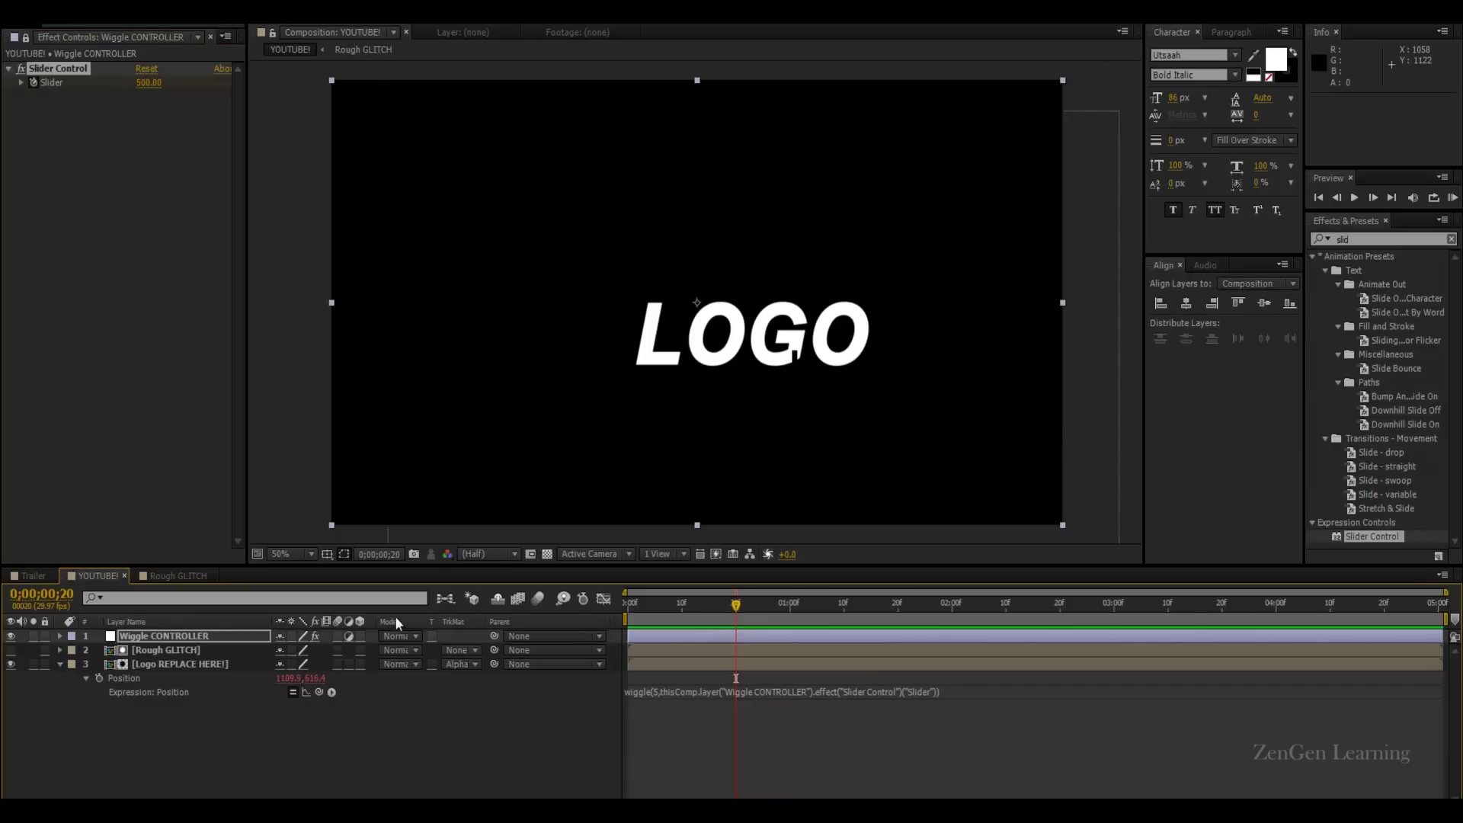
Step: In Rough GLITCH, drag Box_50 and two centre boxes outward toward the upper frame
click(174, 576)
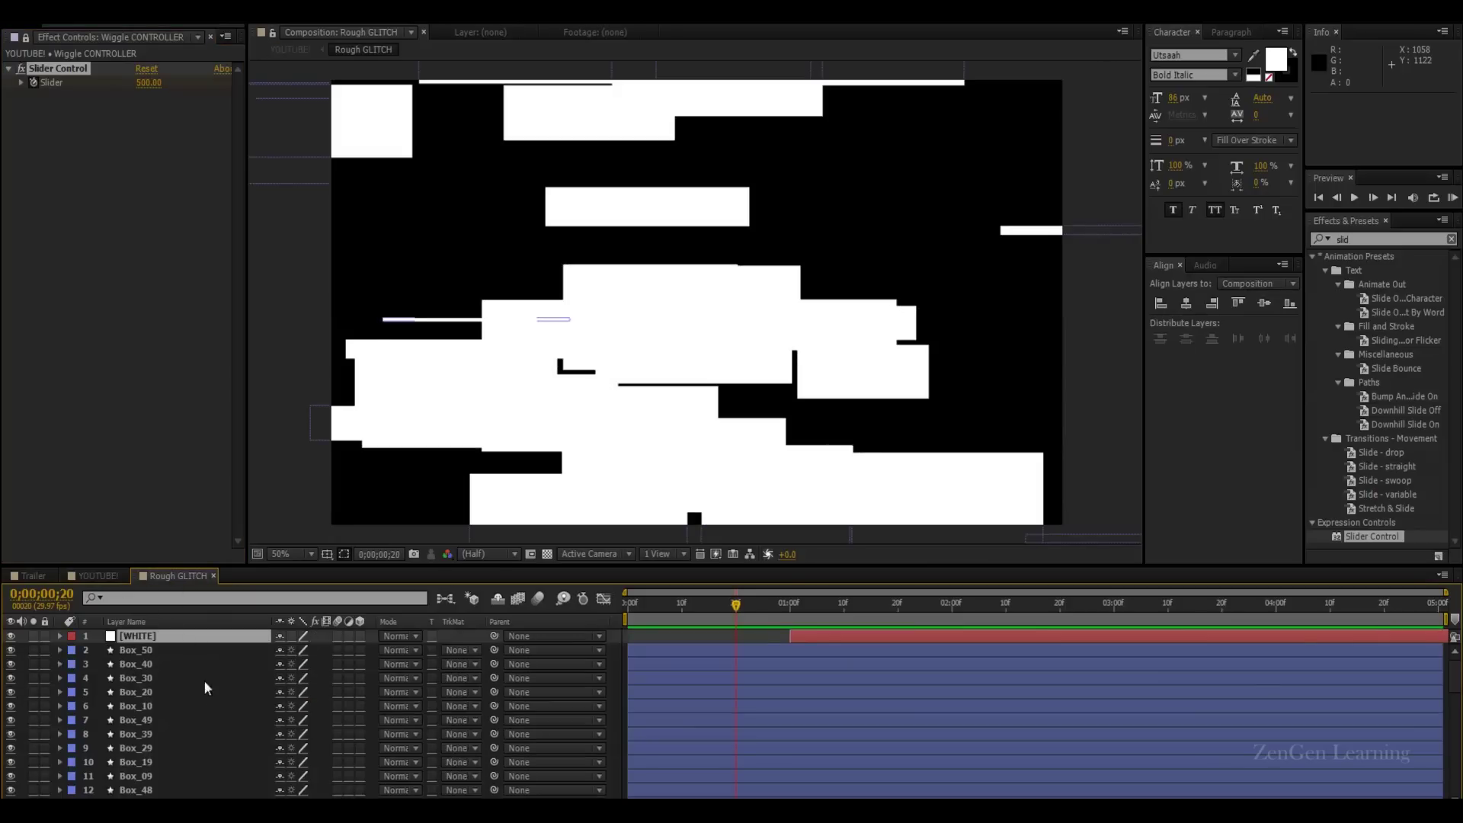
click(162, 649)
scroll(195, 698, down, 6)
drag(777, 487, 924, 365)
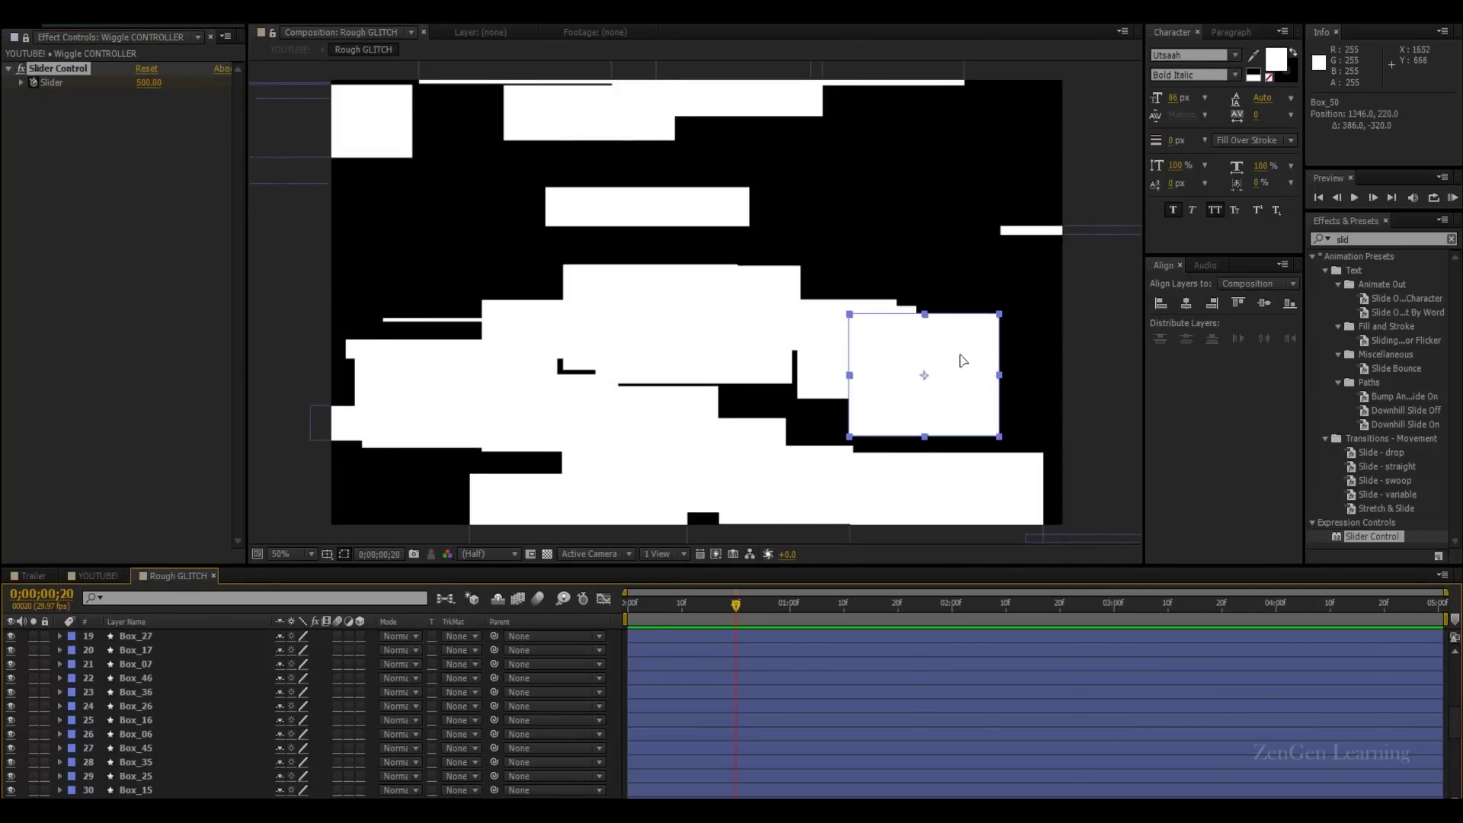
click(727, 375)
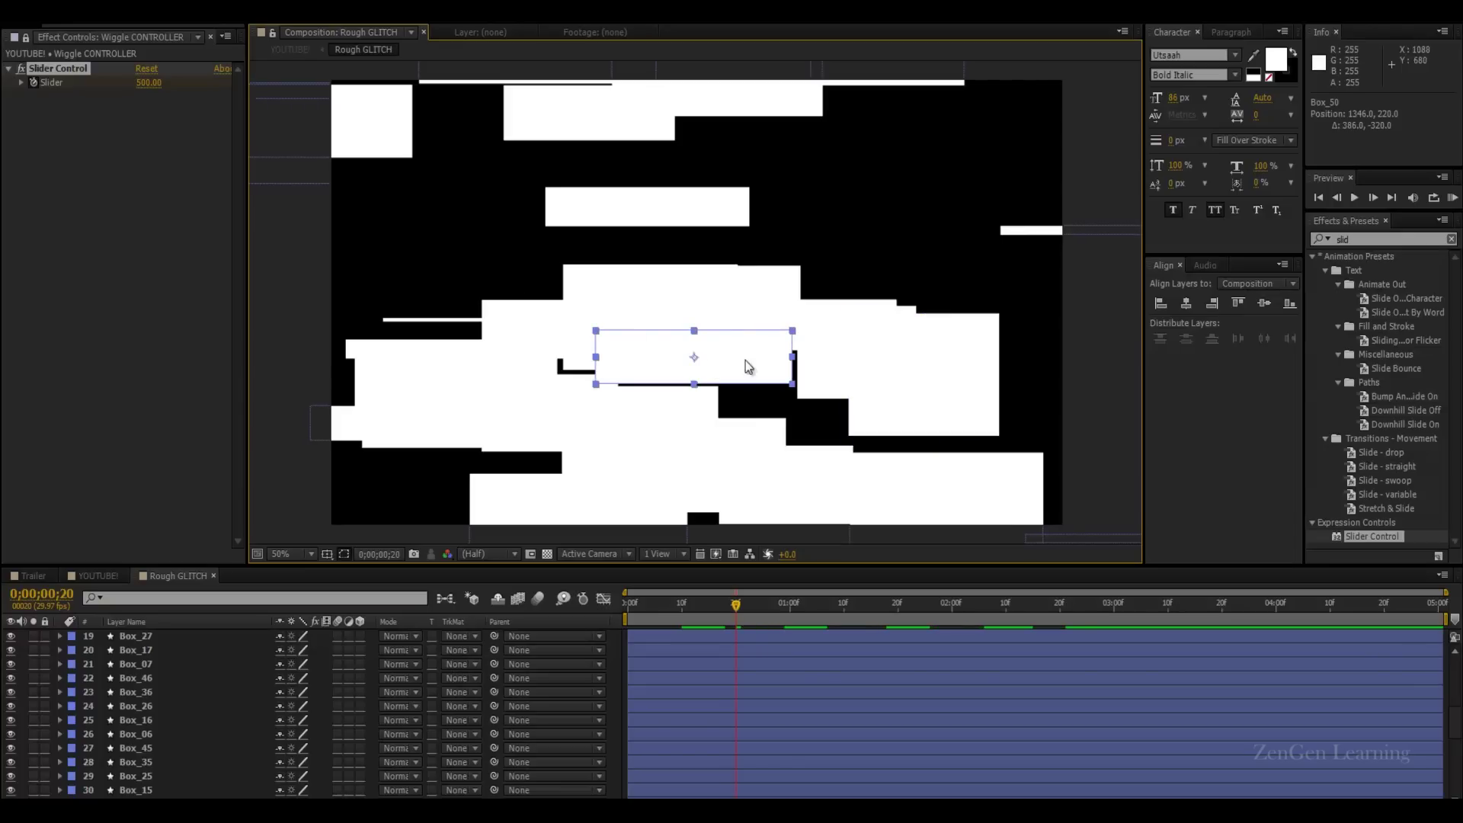
drag(778, 398, 909, 235)
click(660, 336)
drag(660, 336, 463, 319)
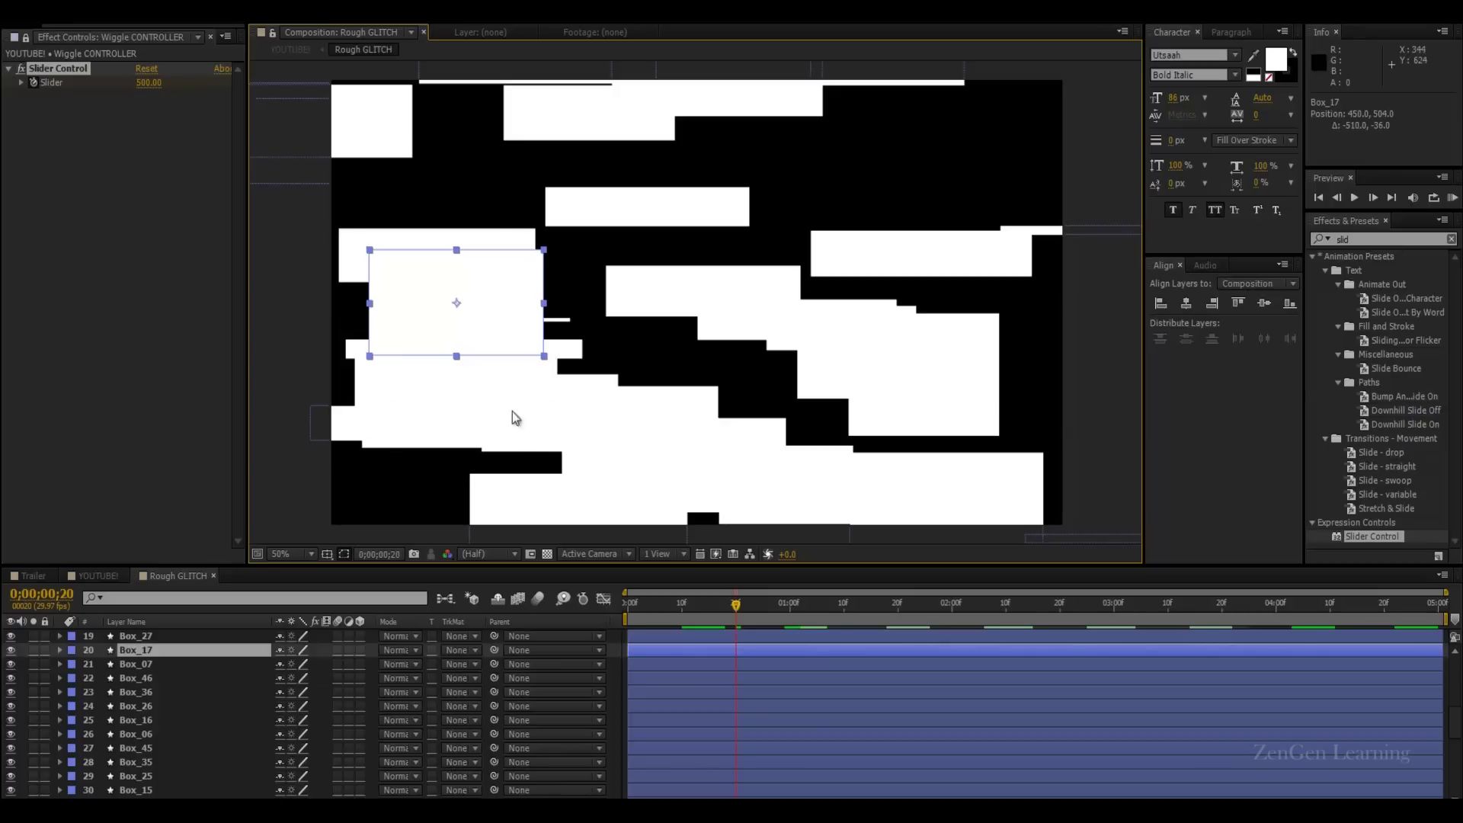
Step: Spread Box_37, Box_25, Box_29, Box_27, Box_44 and Box_15 toward the frame's lower edges and sides
drag(662, 477, 934, 190)
click(622, 524)
drag(622, 523, 440, 491)
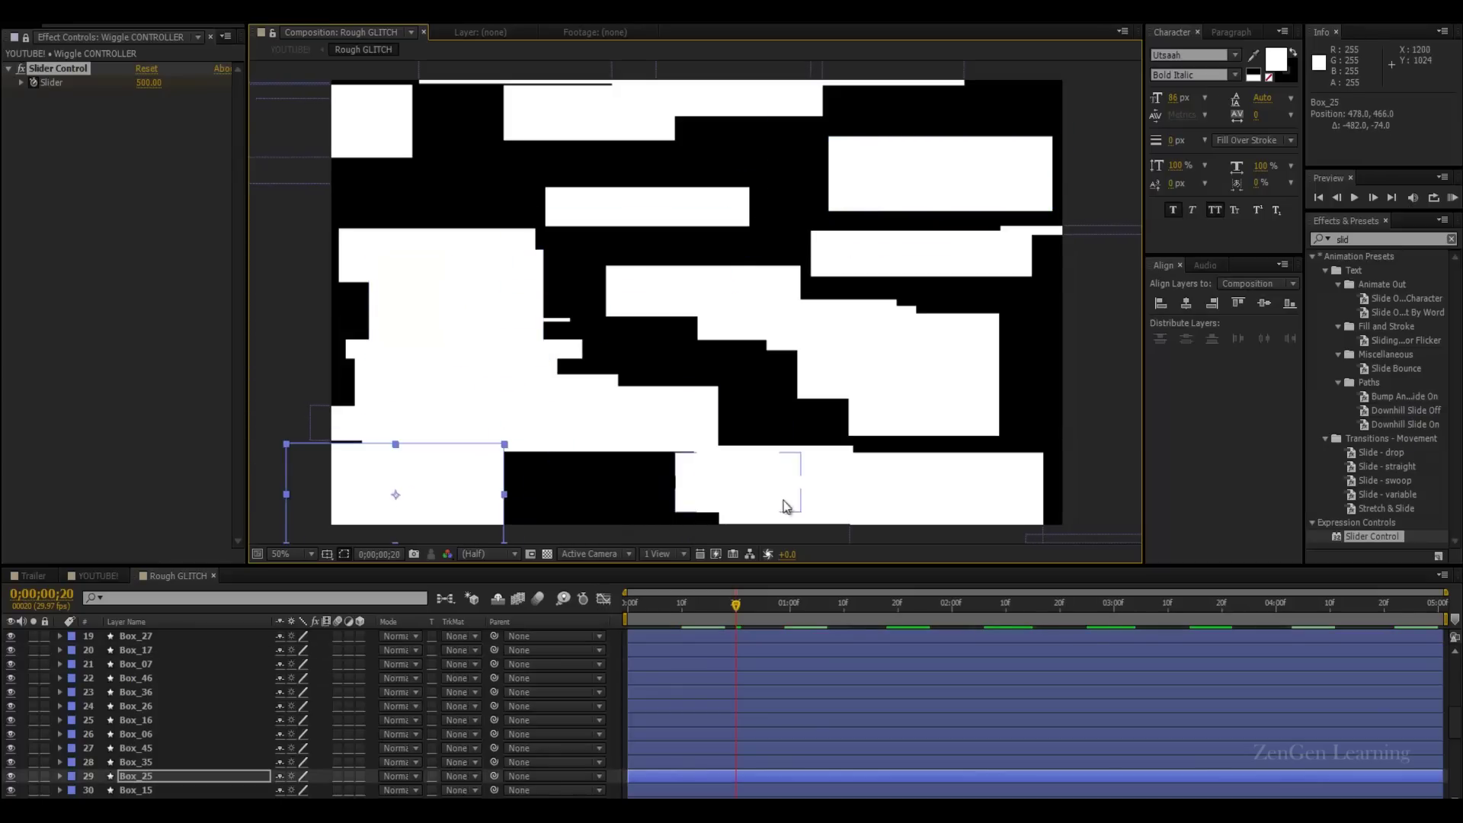
drag(759, 497, 598, 503)
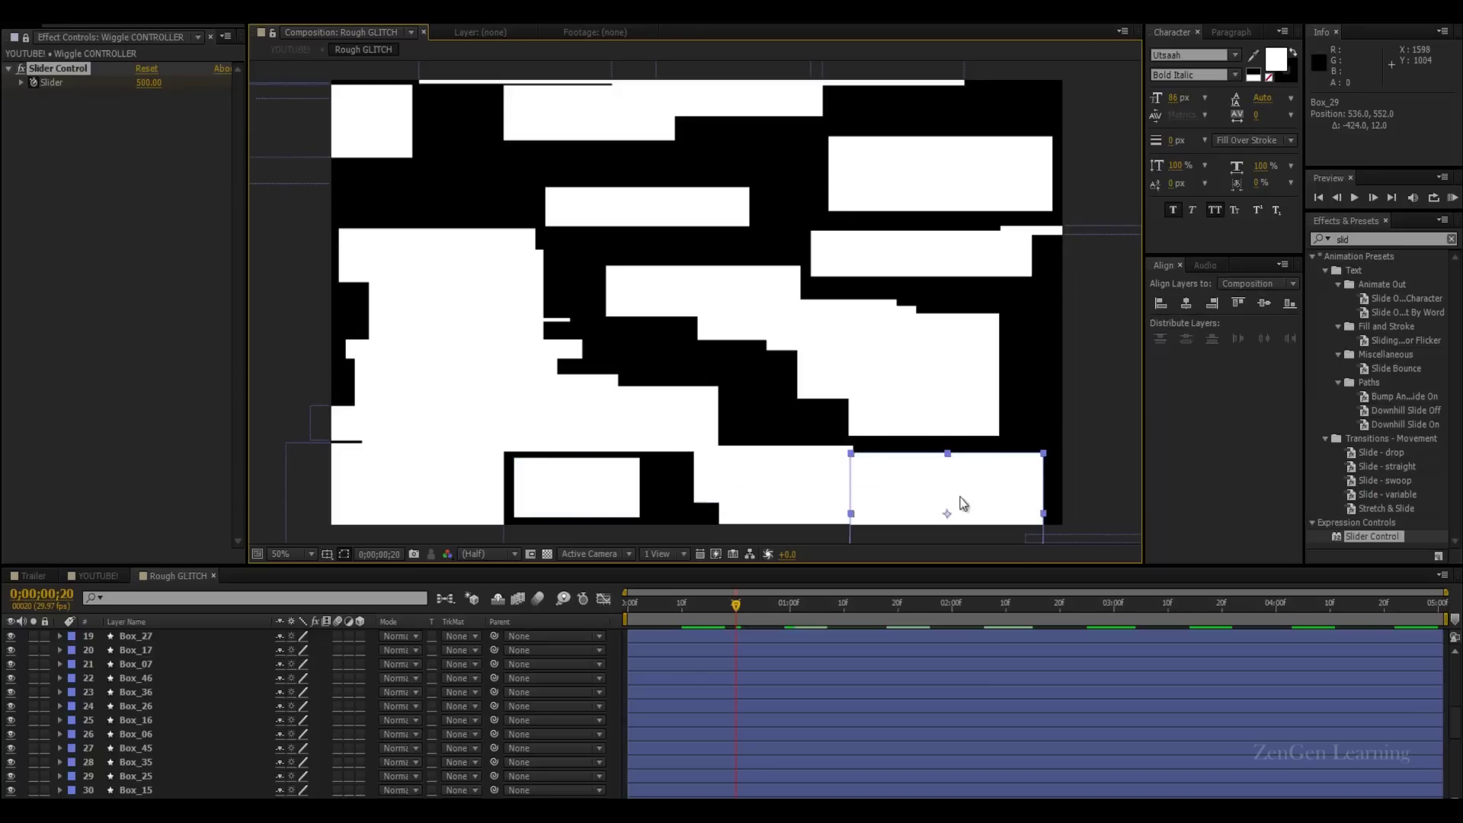
drag(849, 502, 970, 496)
drag(798, 517, 731, 503)
drag(640, 427, 760, 431)
click(93, 575)
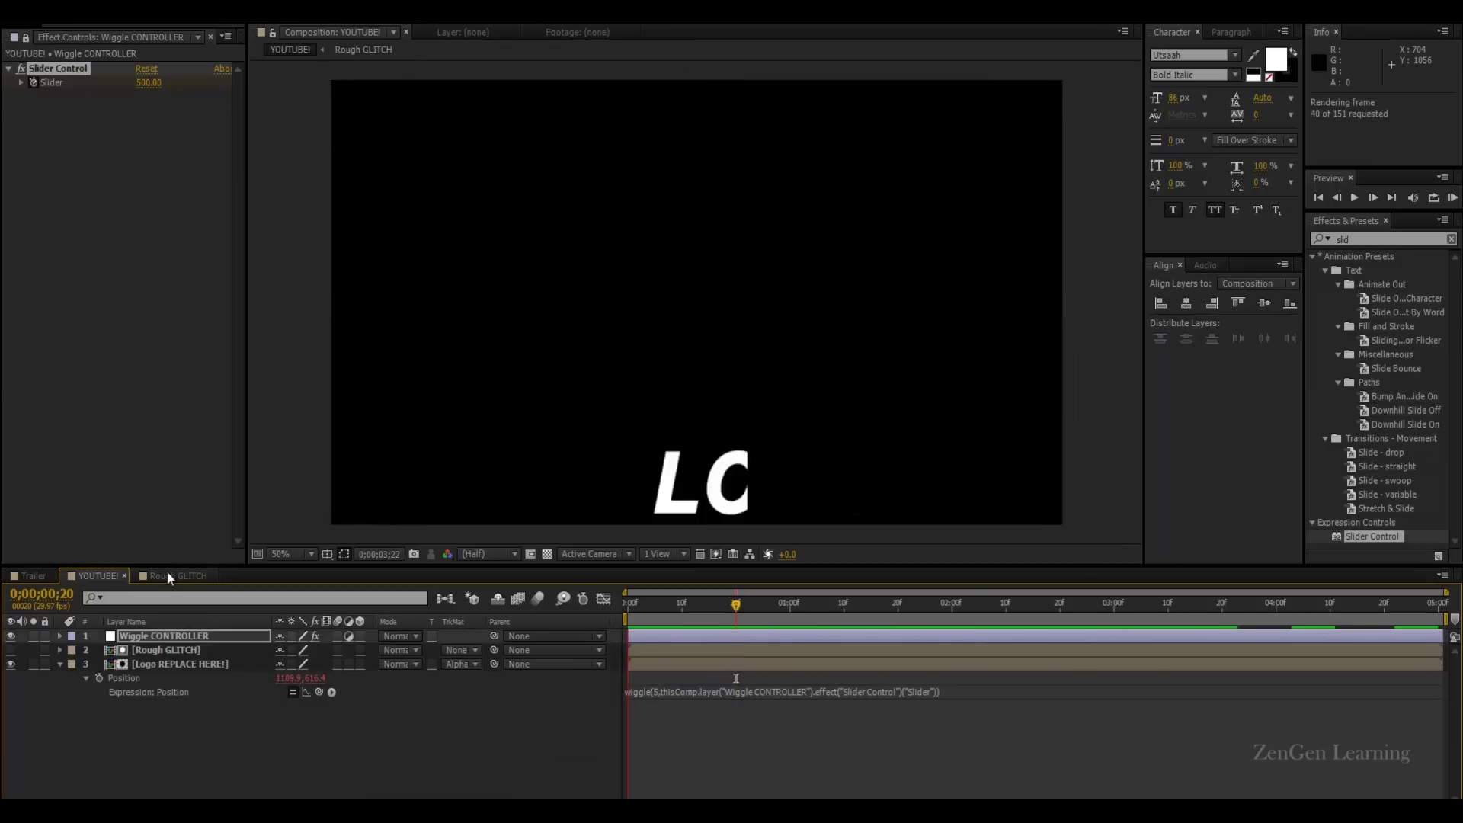
Step: Stop the preview and scrub through the Trailer composition before returning to YOUTUBE!
key(space)
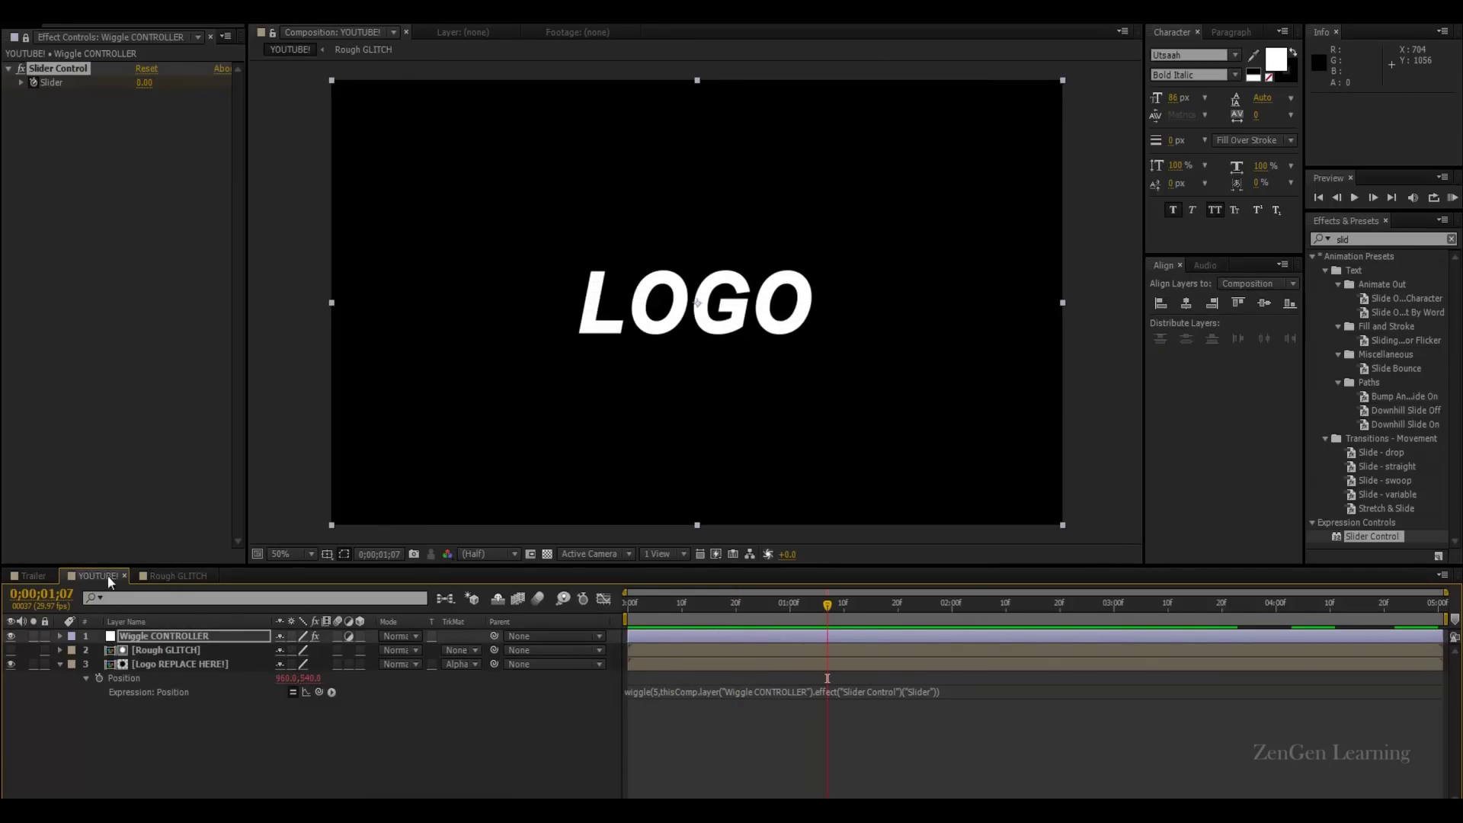
key(shift+comma)
drag(948, 602, 1081, 612)
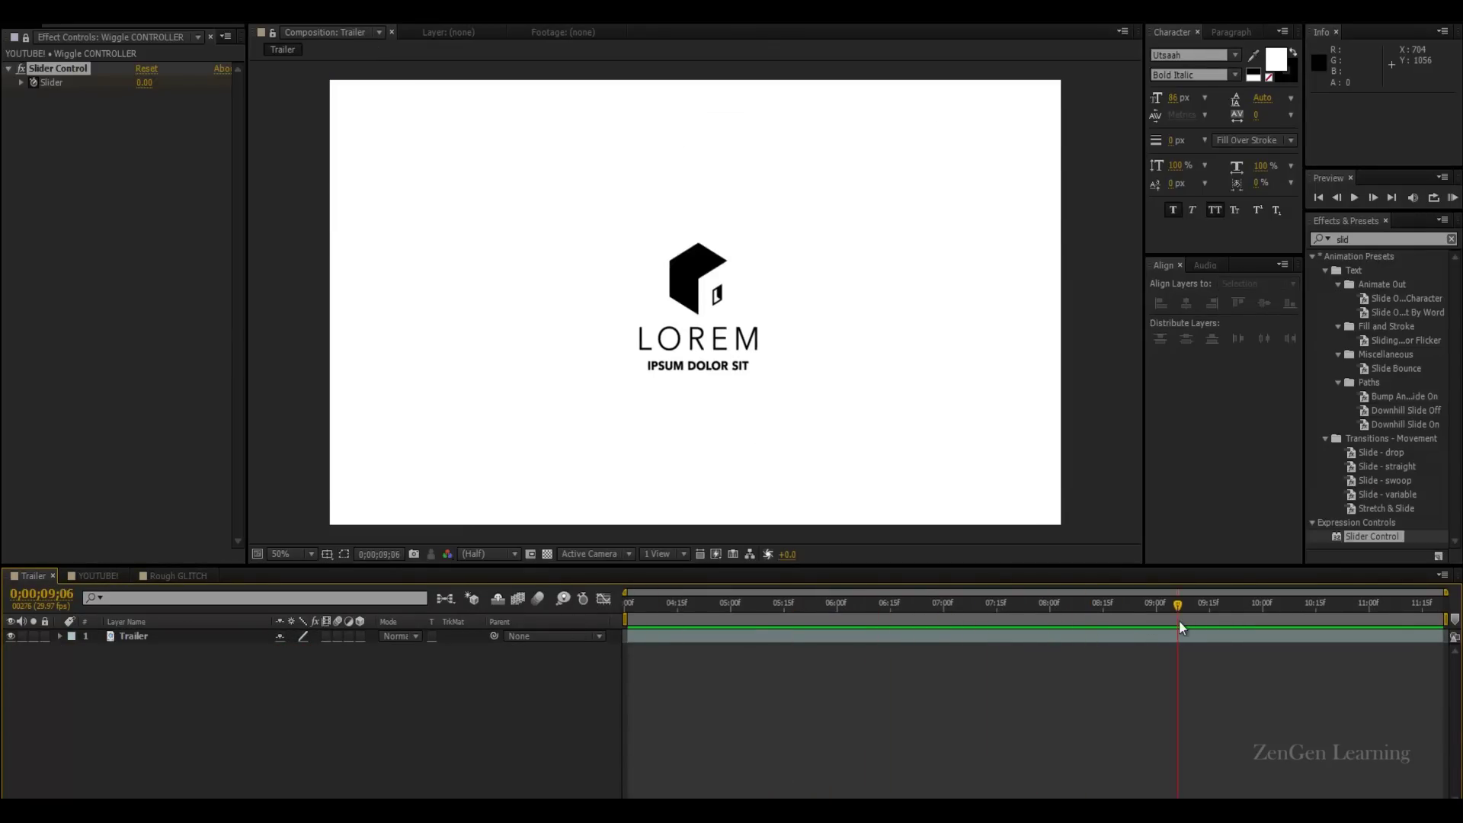
drag(1177, 621, 1237, 618)
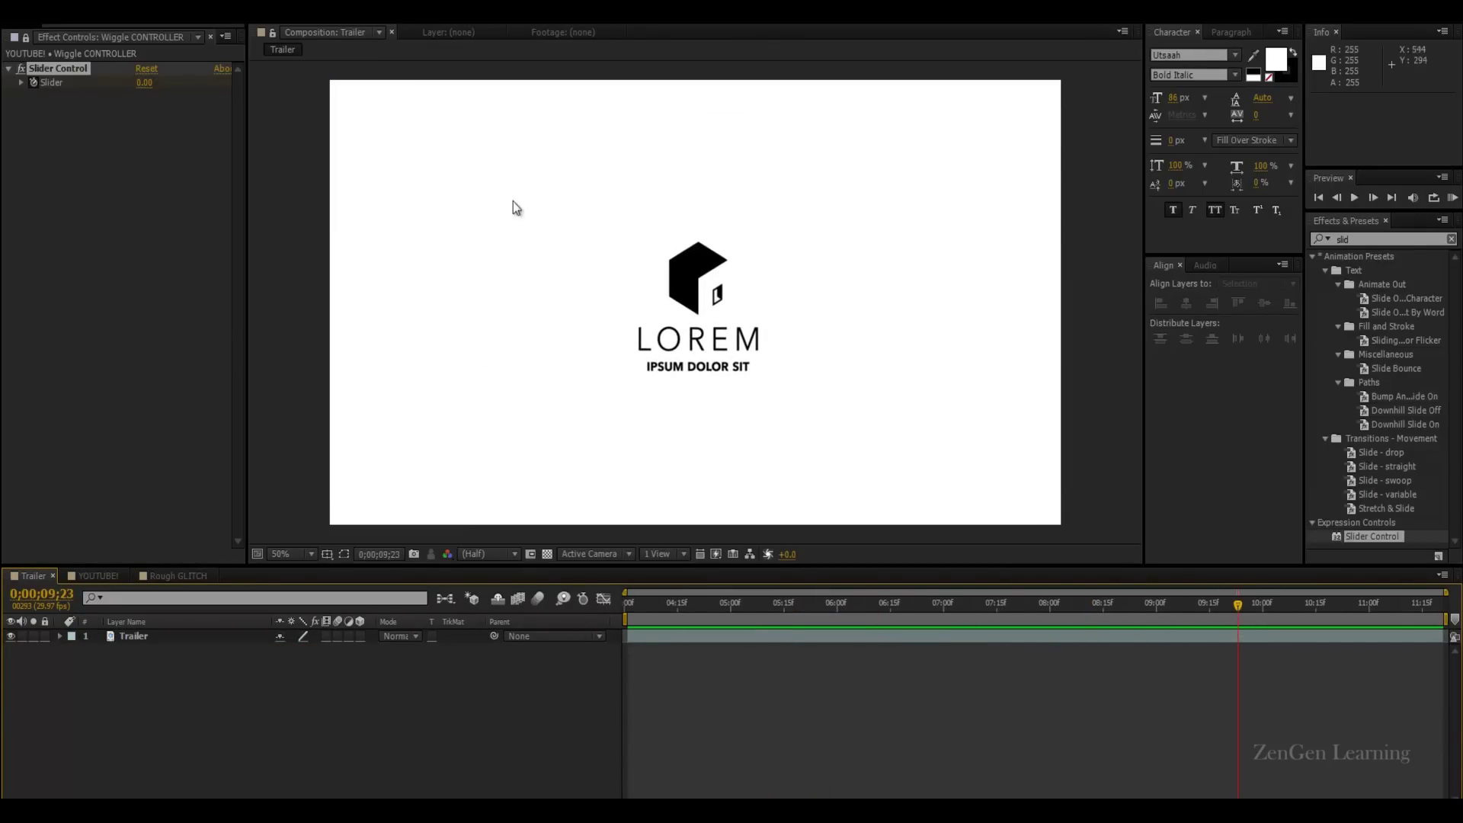
click(101, 577)
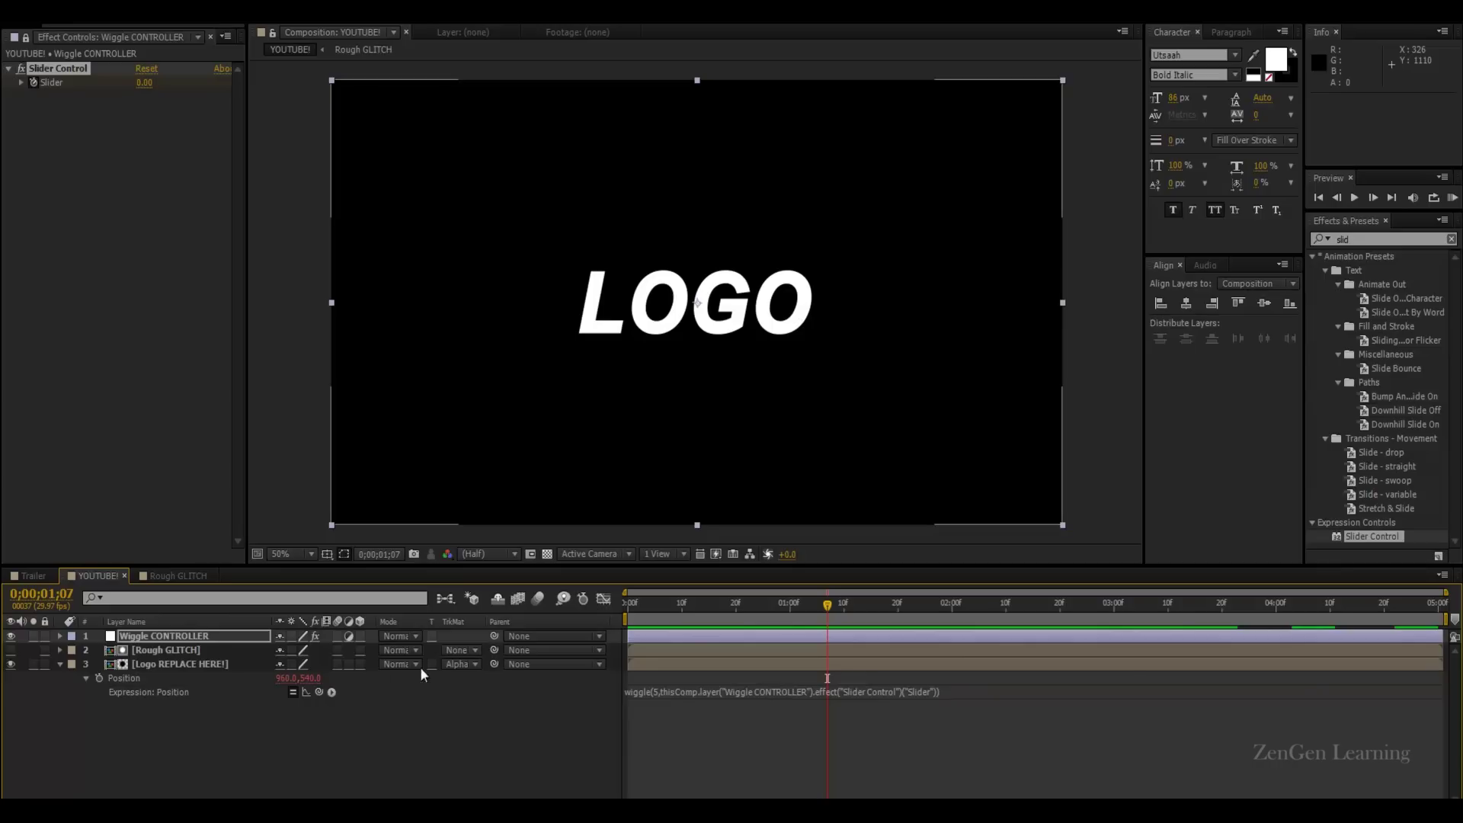
Step: Try an inverted glitch-box matte on the logo layer and preview it to about four seconds
click(468, 663)
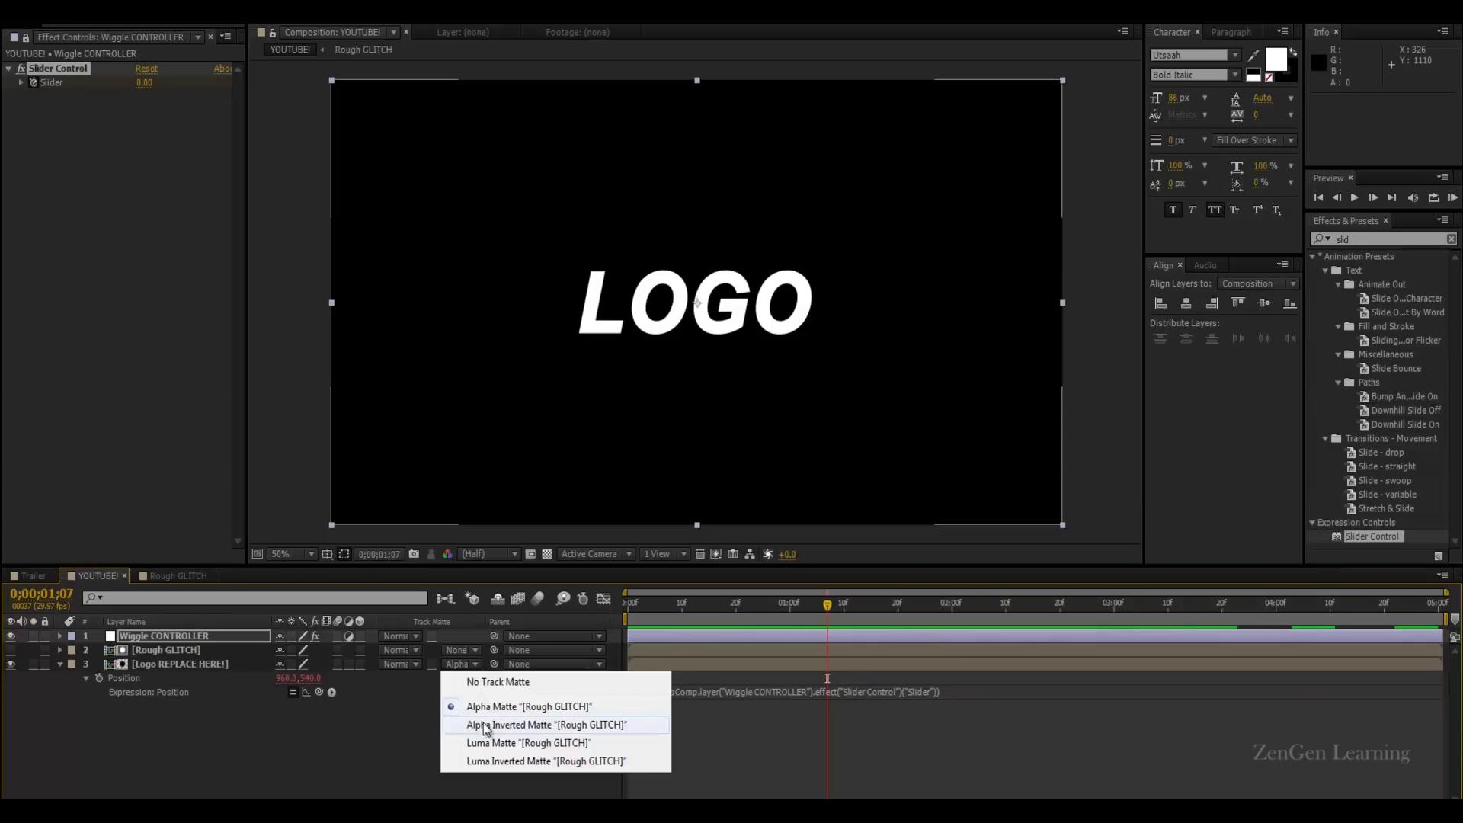
click(483, 724)
click(467, 745)
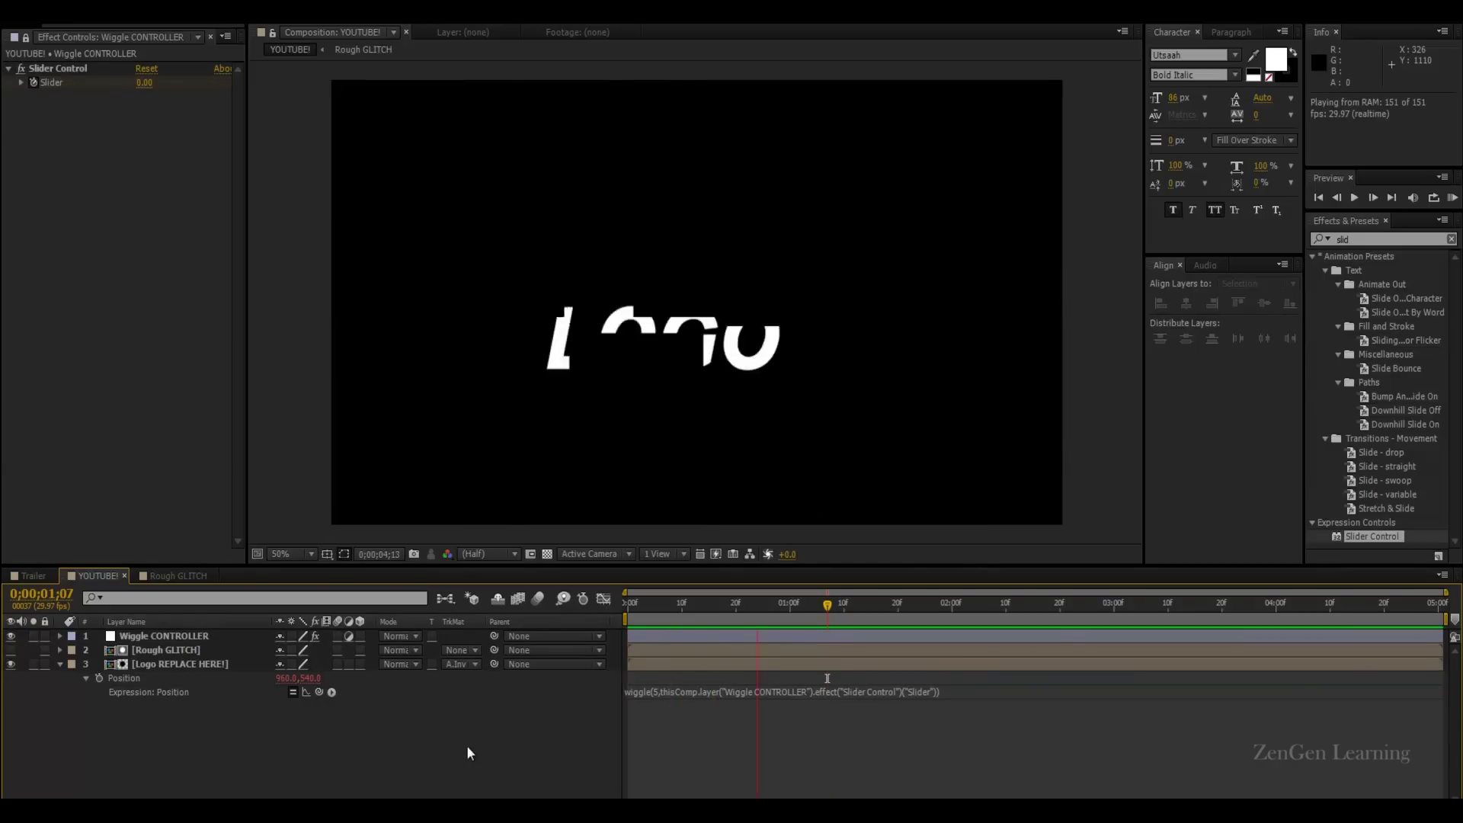
click(466, 745)
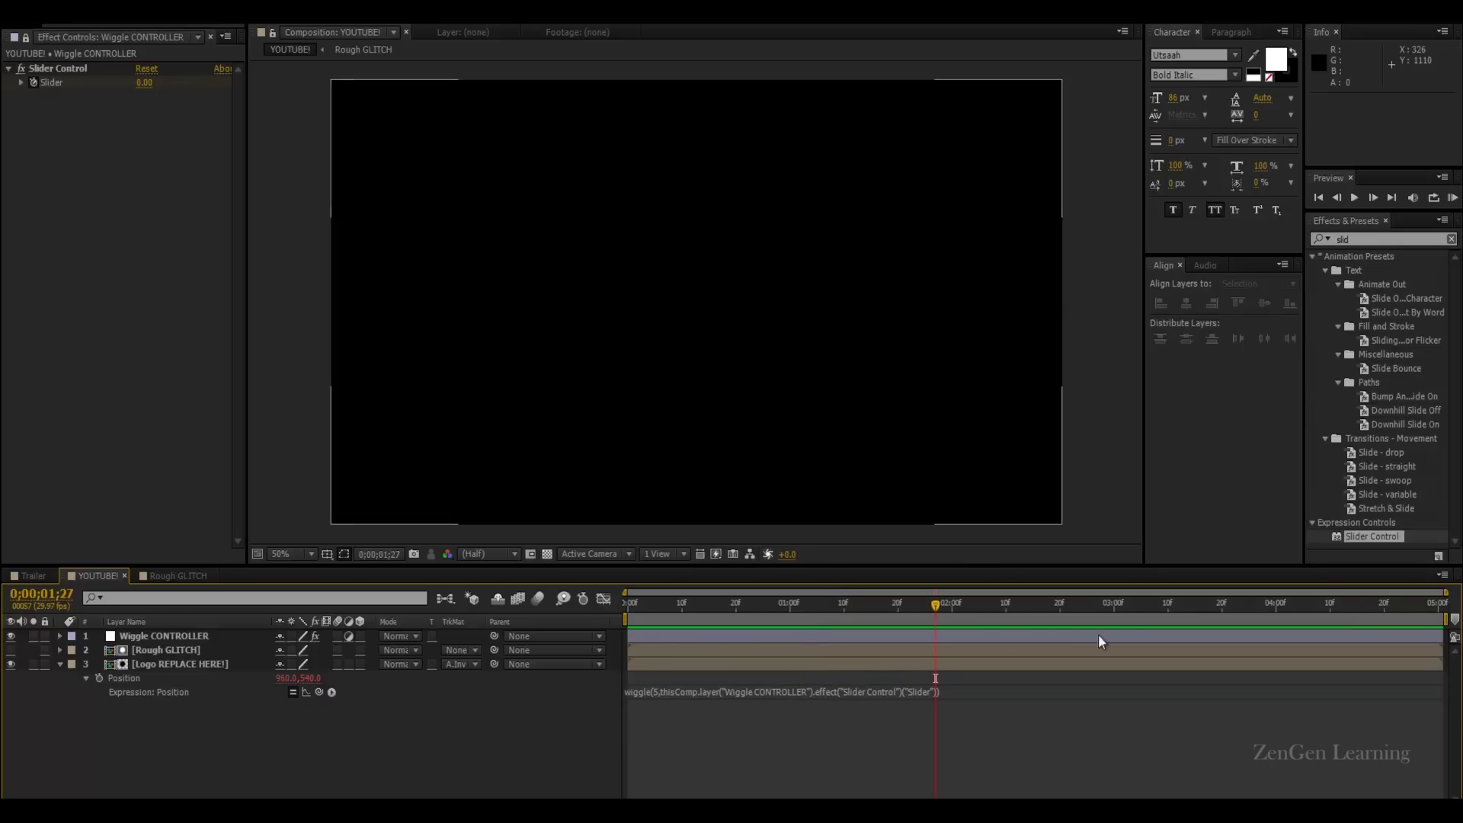
click(1282, 604)
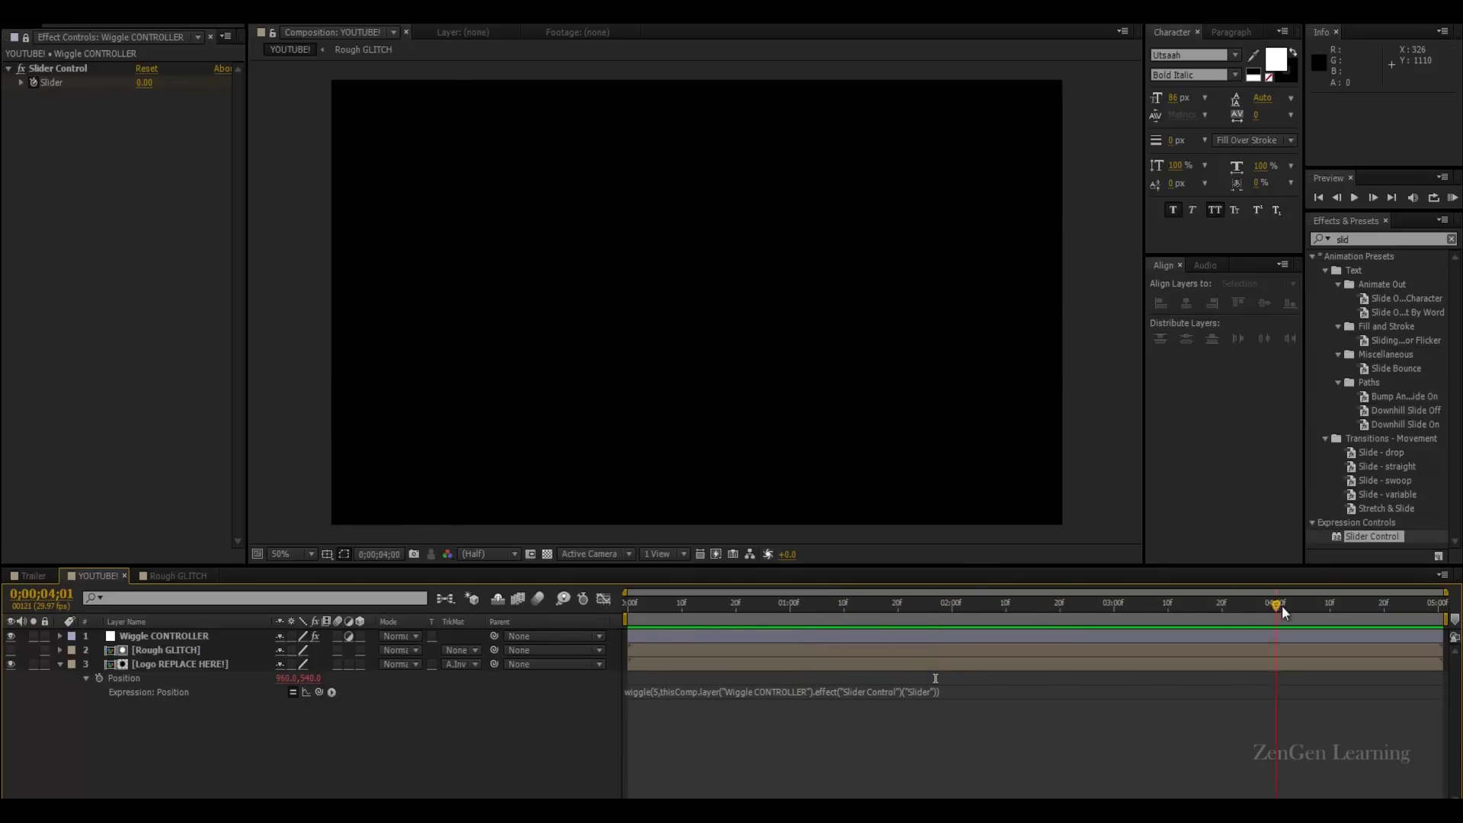
Step: Move Rough GLITCH below the logo, clear the logo's matte, and give Rough GLITCH Alpha Inverted Matte
click(180, 654)
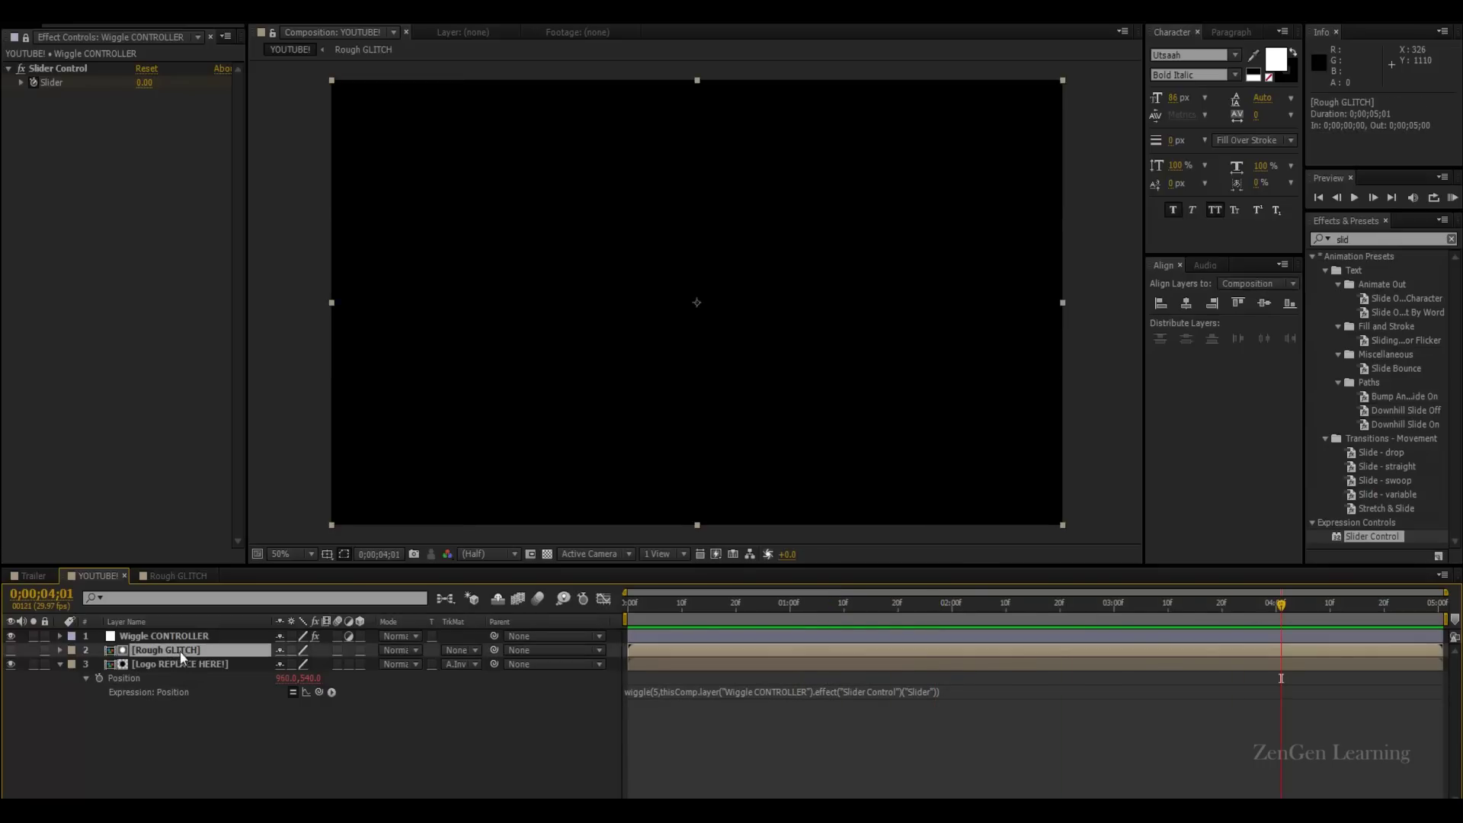
drag(179, 652, 210, 750)
click(11, 691)
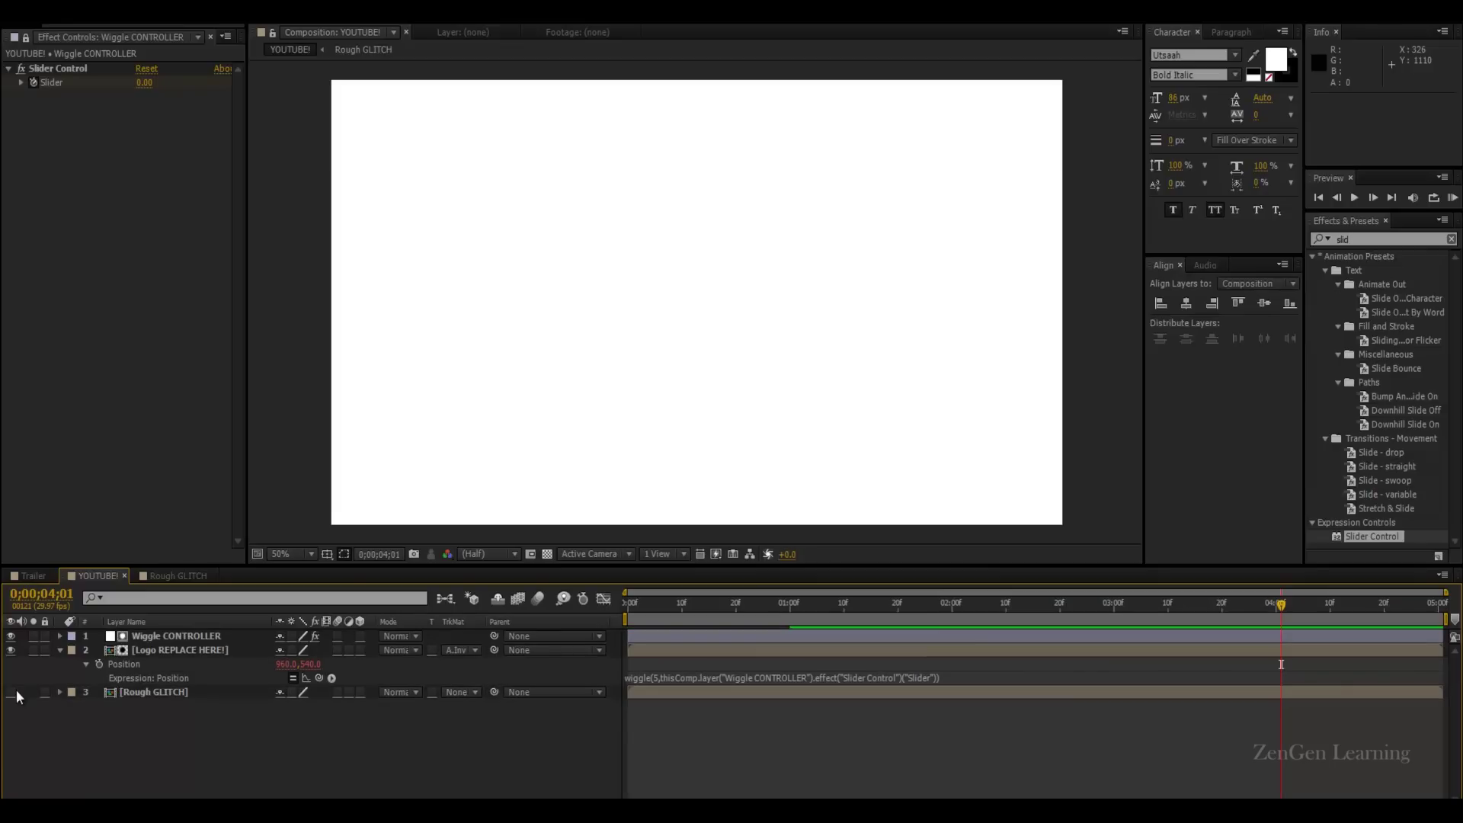
click(461, 650)
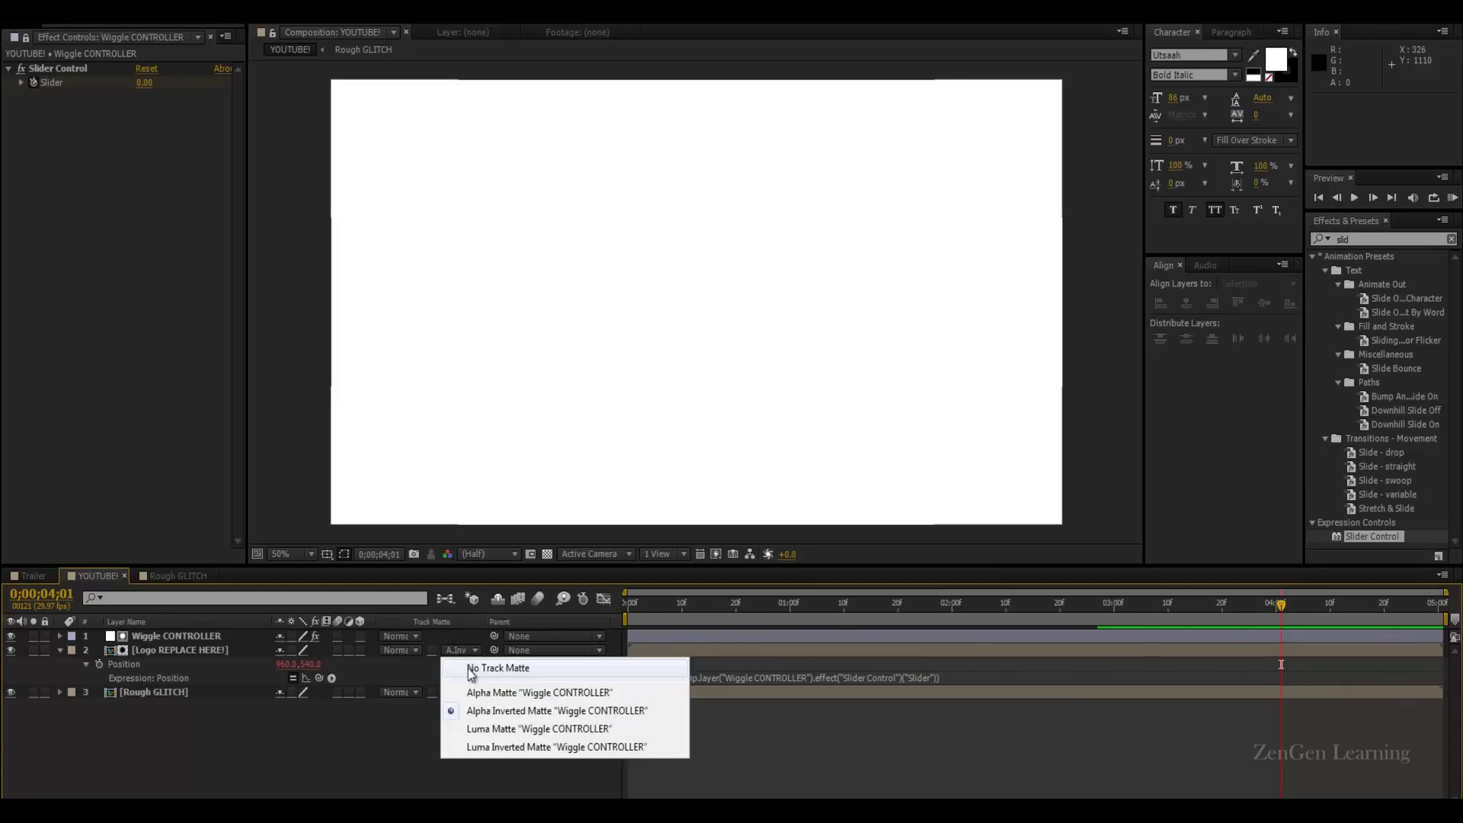
click(492, 667)
click(462, 692)
click(497, 752)
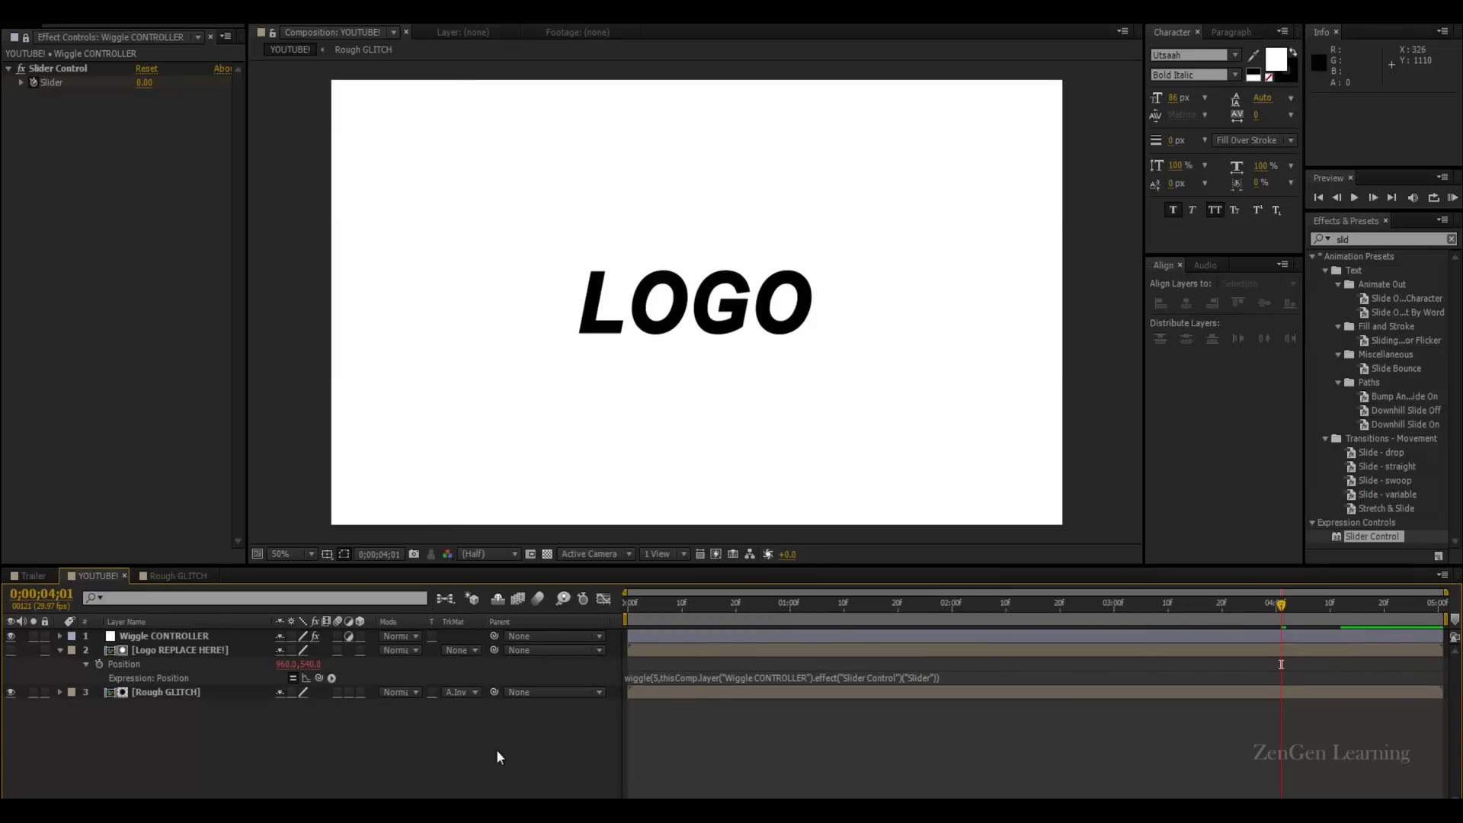
key(space)
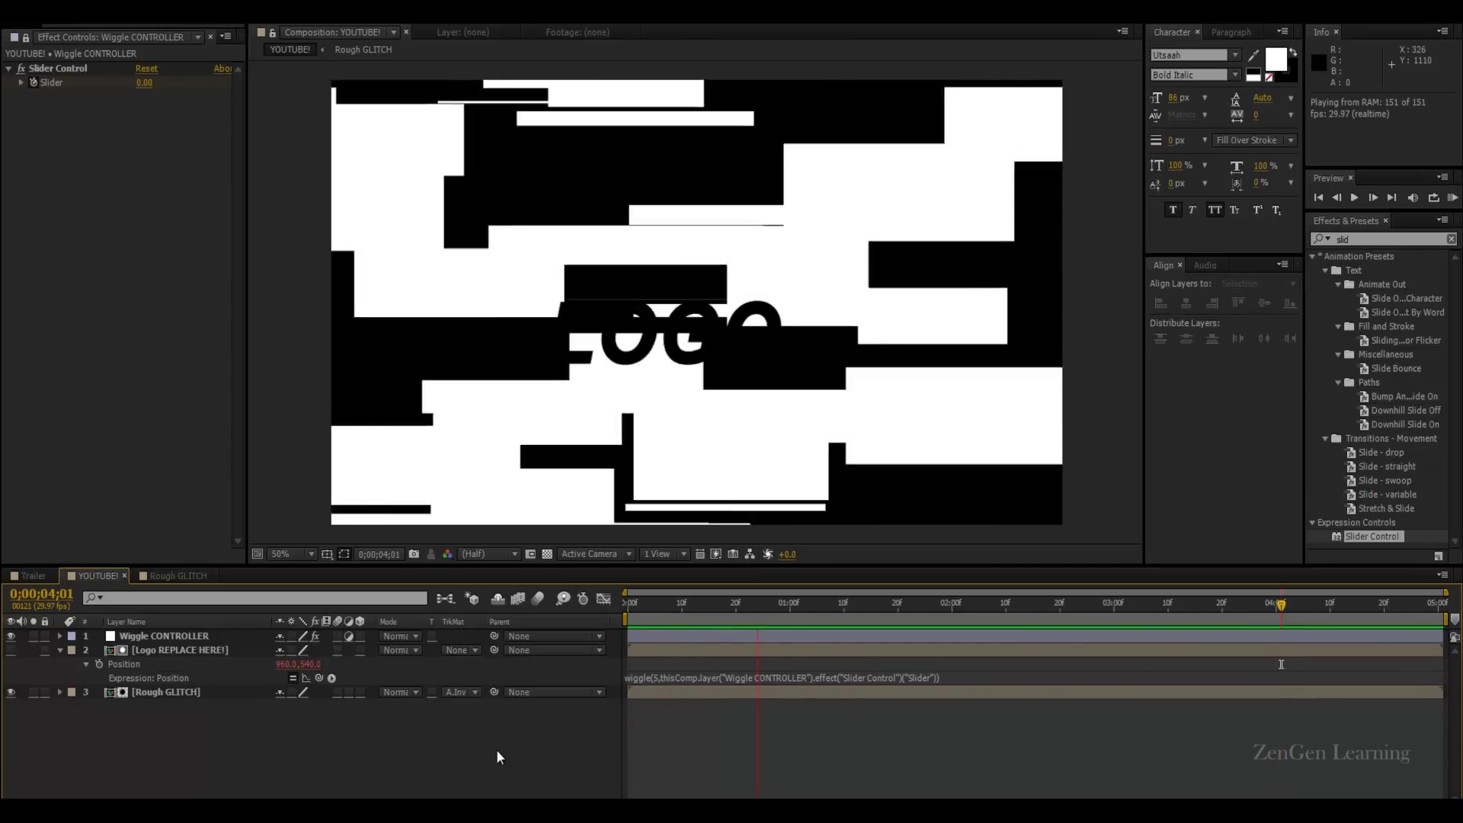
key(space)
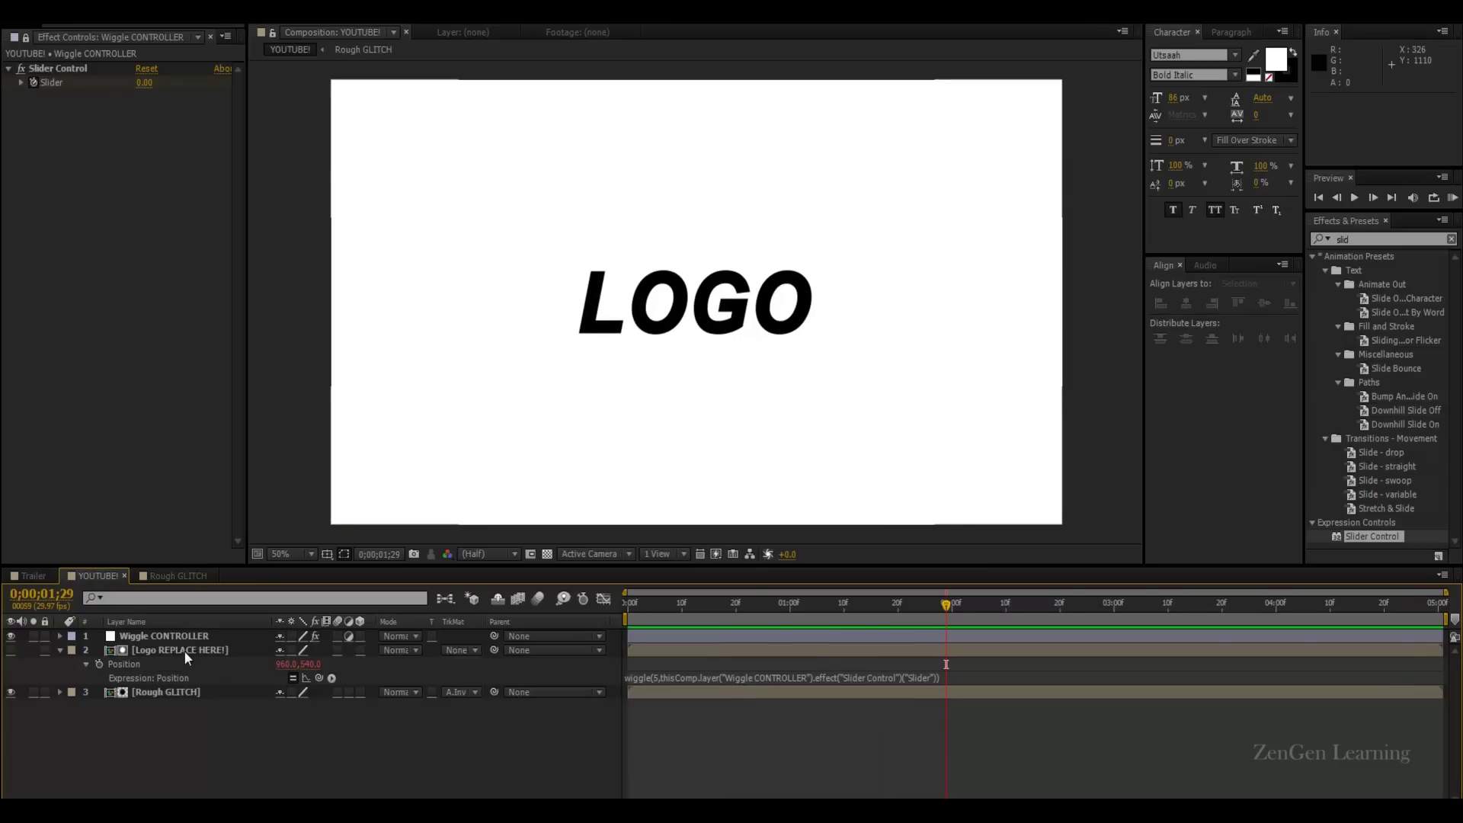
click(467, 691)
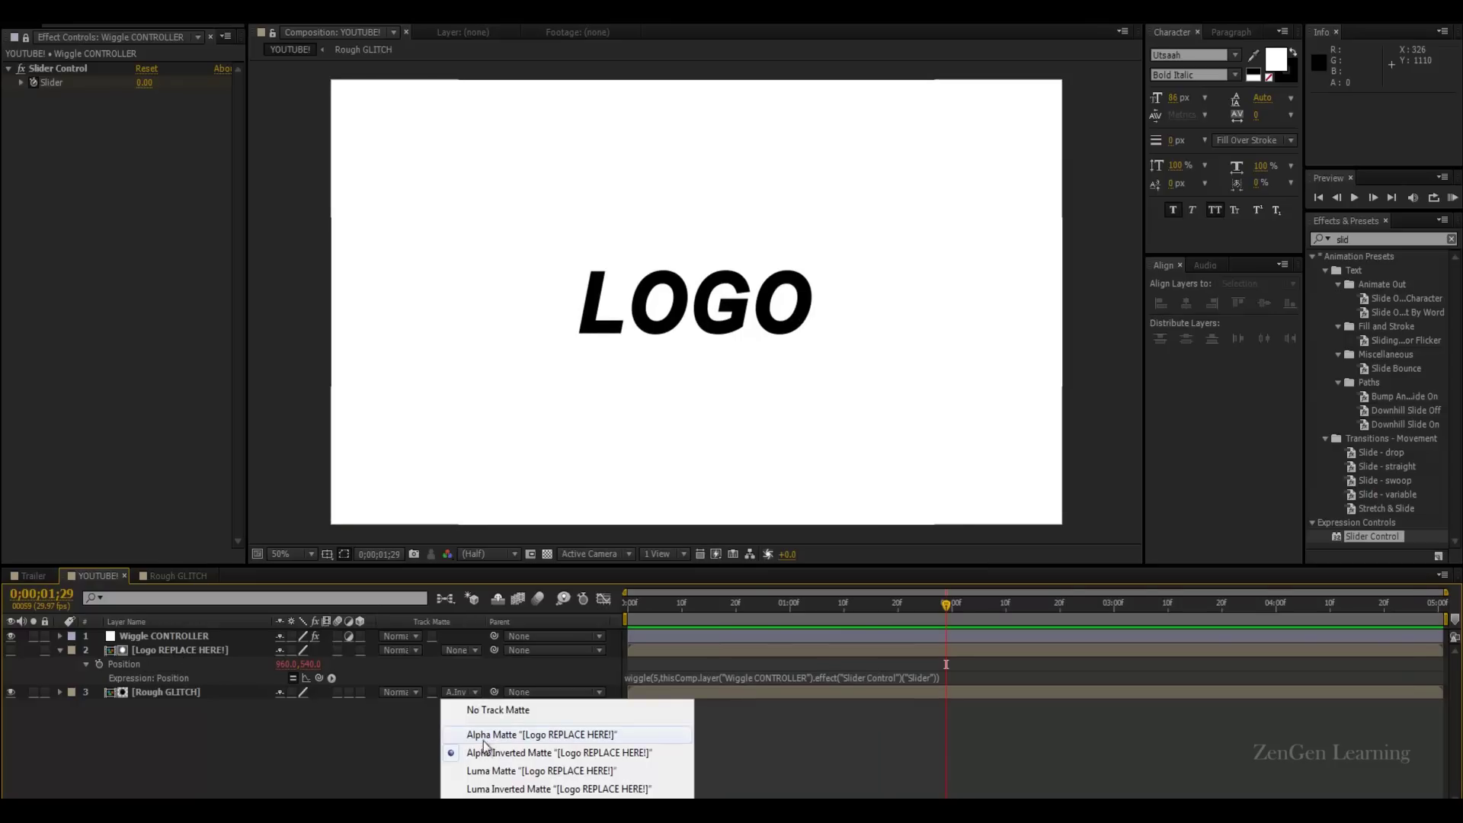
click(483, 754)
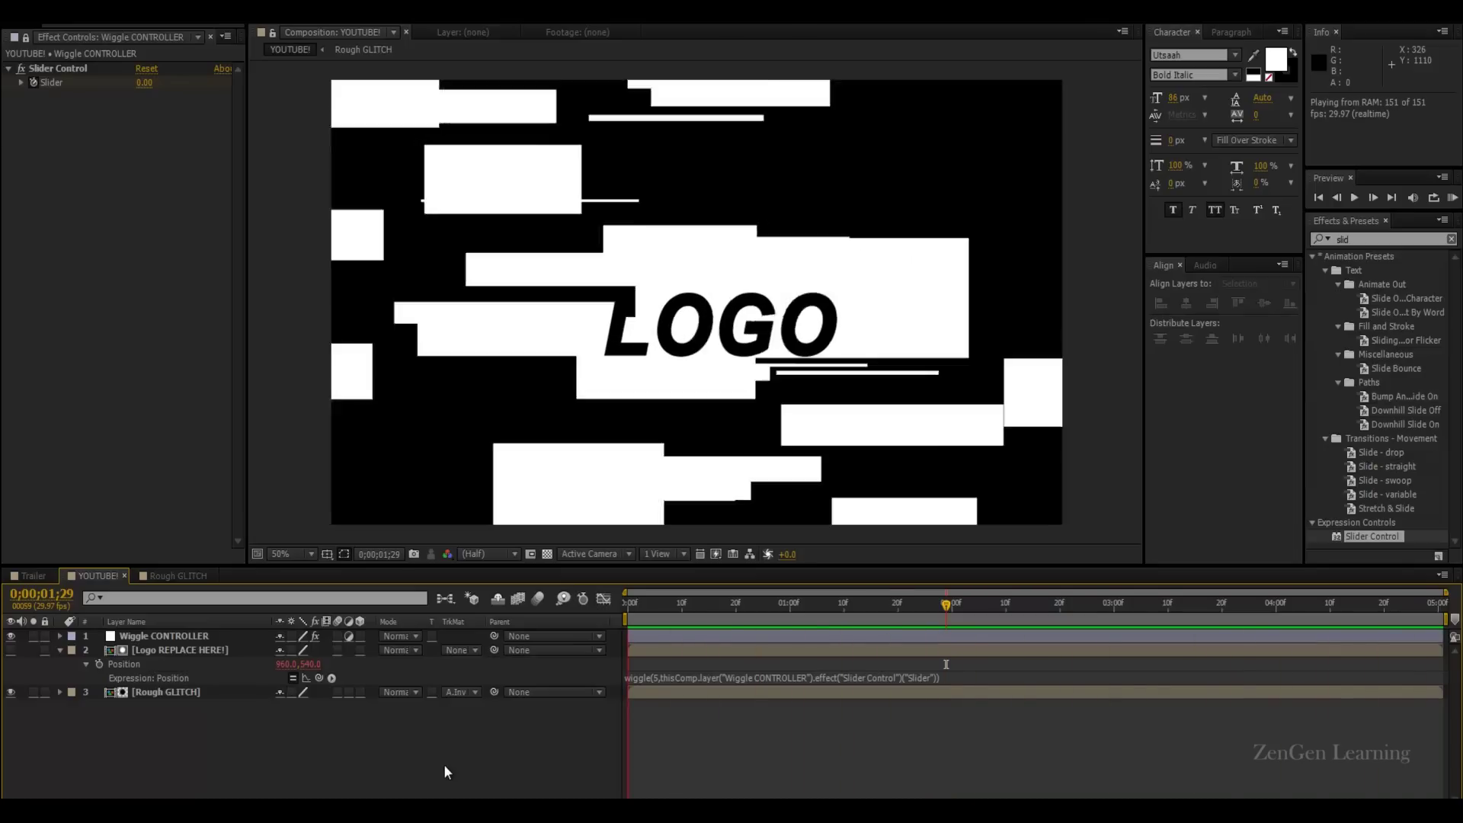
key(space)
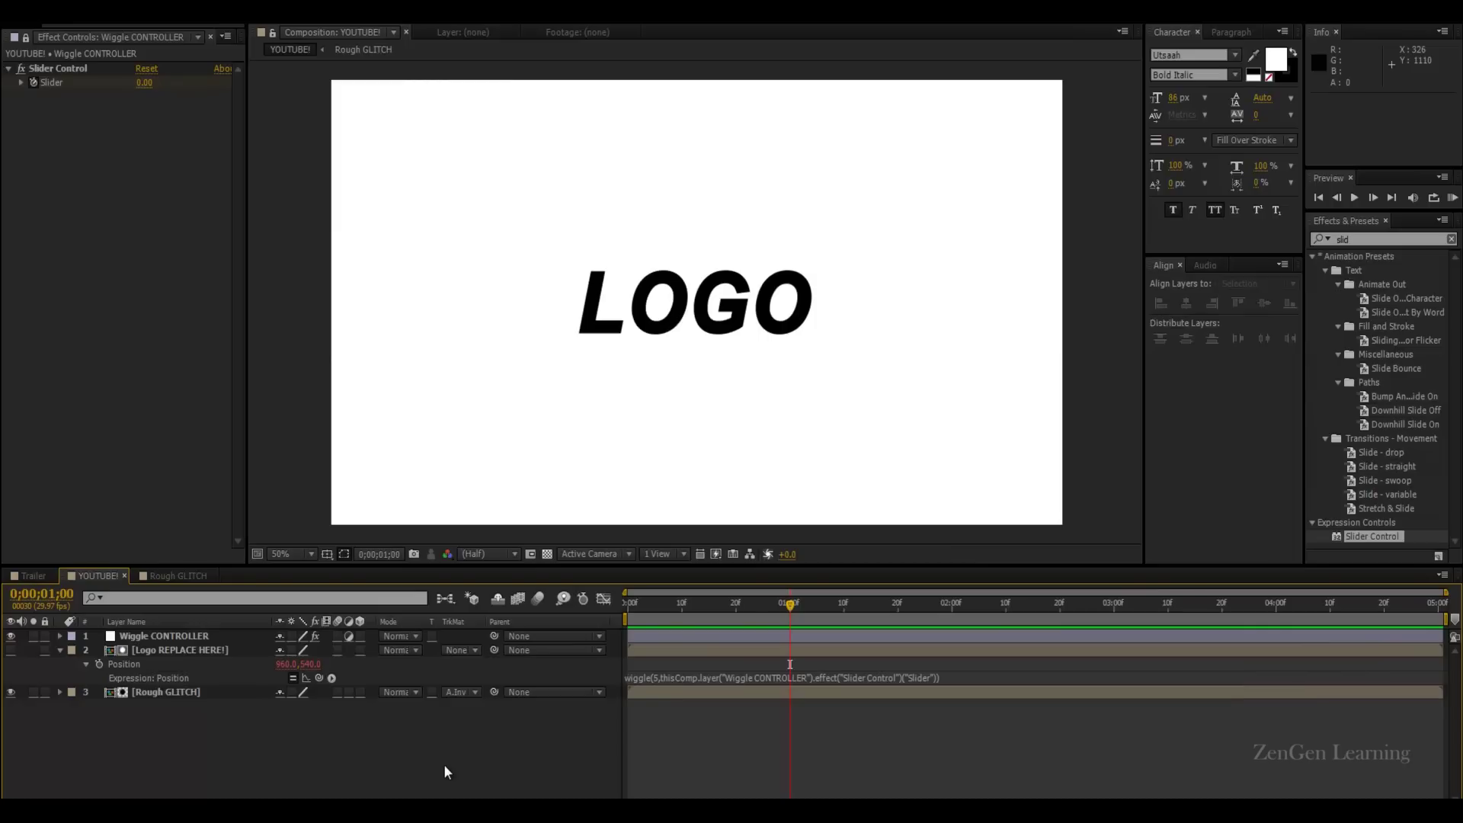